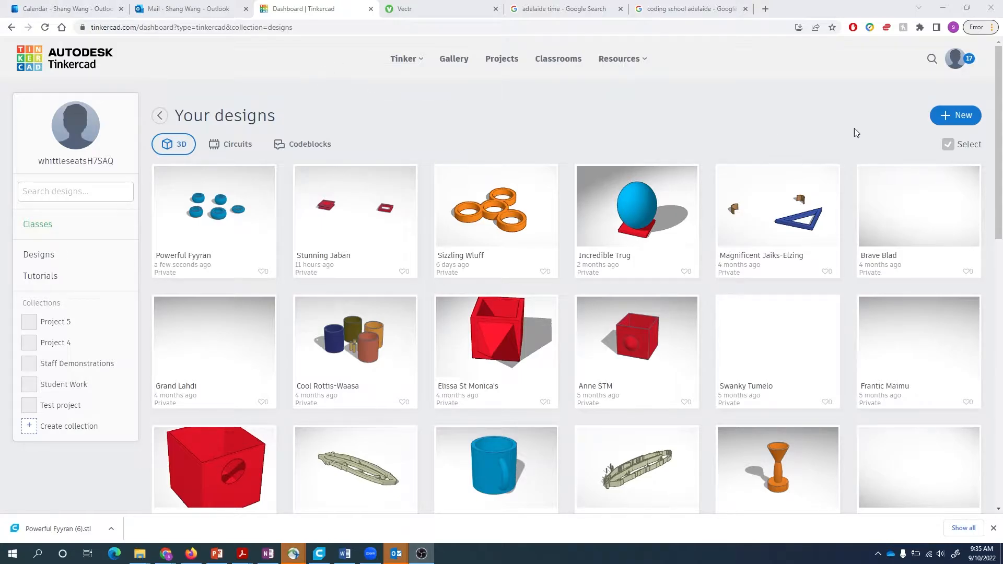
# - Create a new 3D design from the New menu, opening 'Fantabulous Tumelo'
pyautogui.click(954, 117)
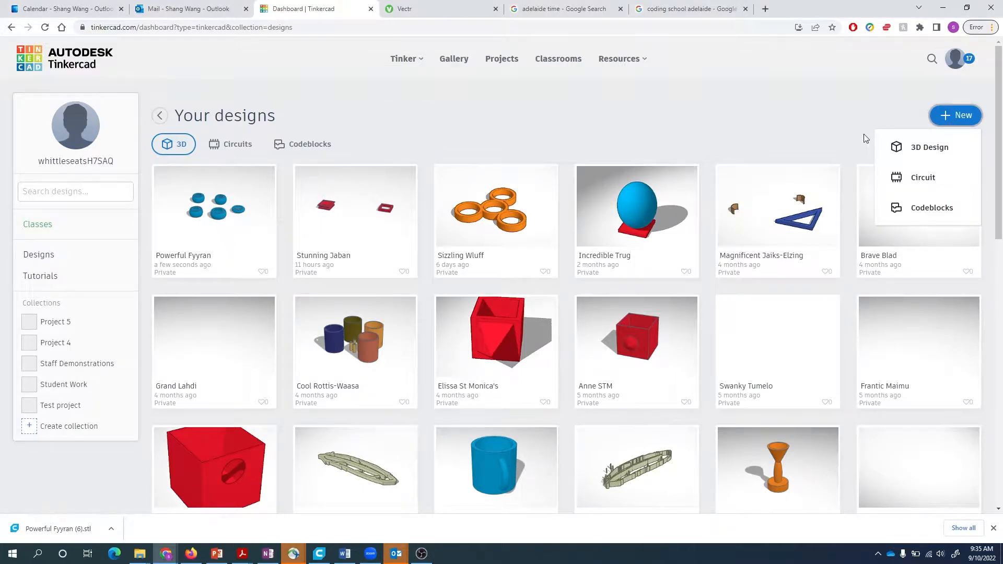
pyautogui.click(921, 151)
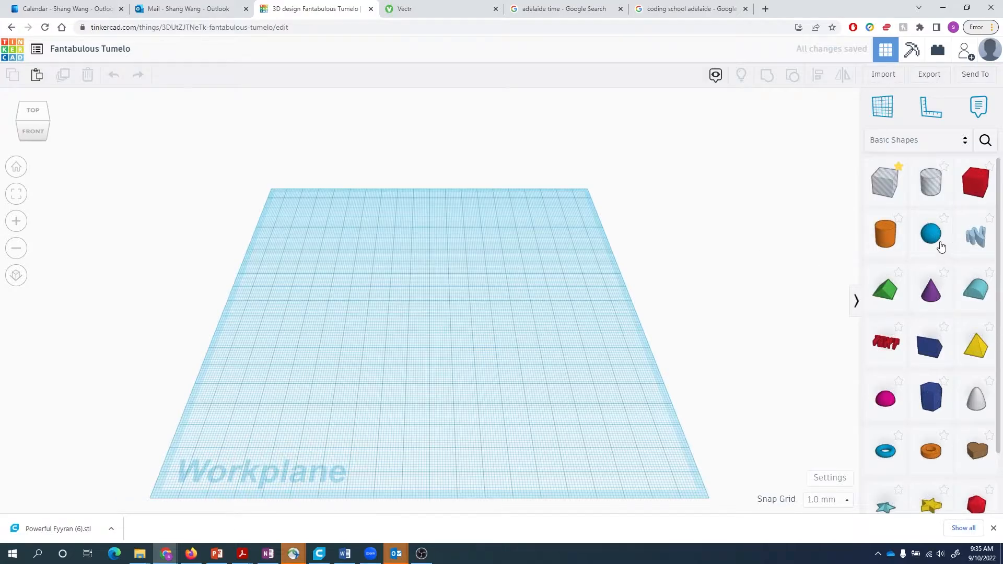
# - Place a sphere from Basic Shapes onto the workplane
pyautogui.click(932, 237)
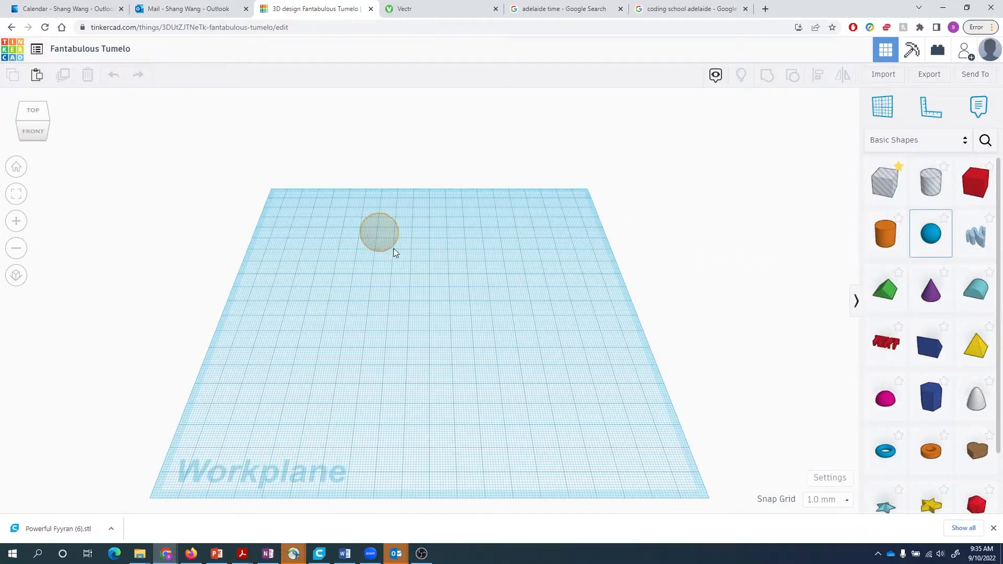
pyautogui.click(445, 240)
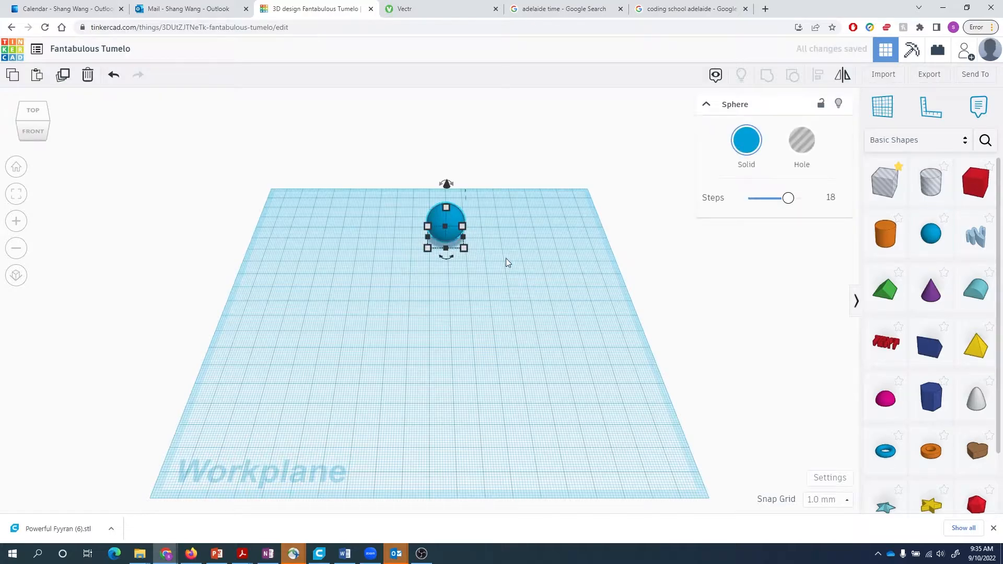
pyautogui.moveTo(502, 262); pyautogui.dragTo(508, 243, button='right')
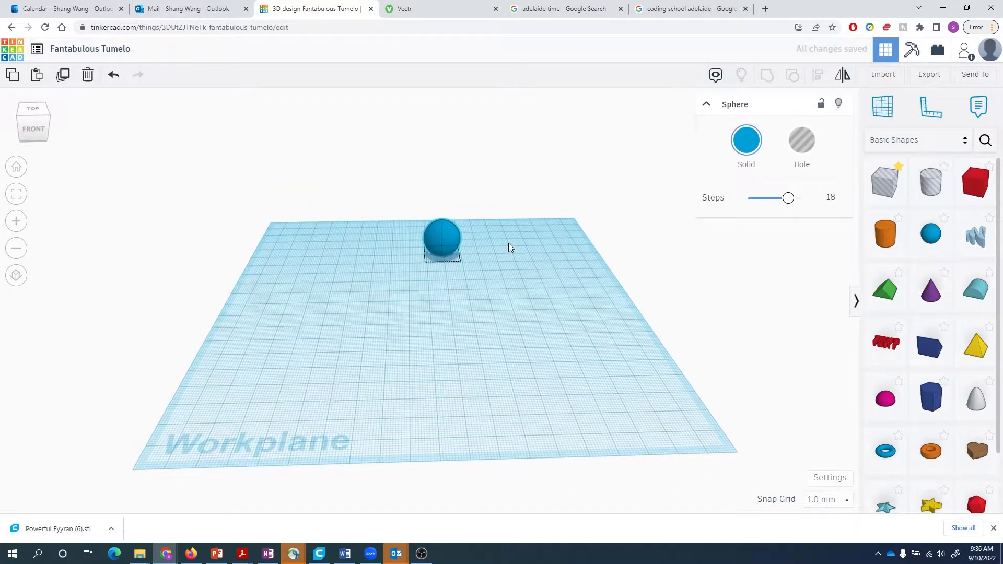
pyautogui.scroll(5, 496, 248)
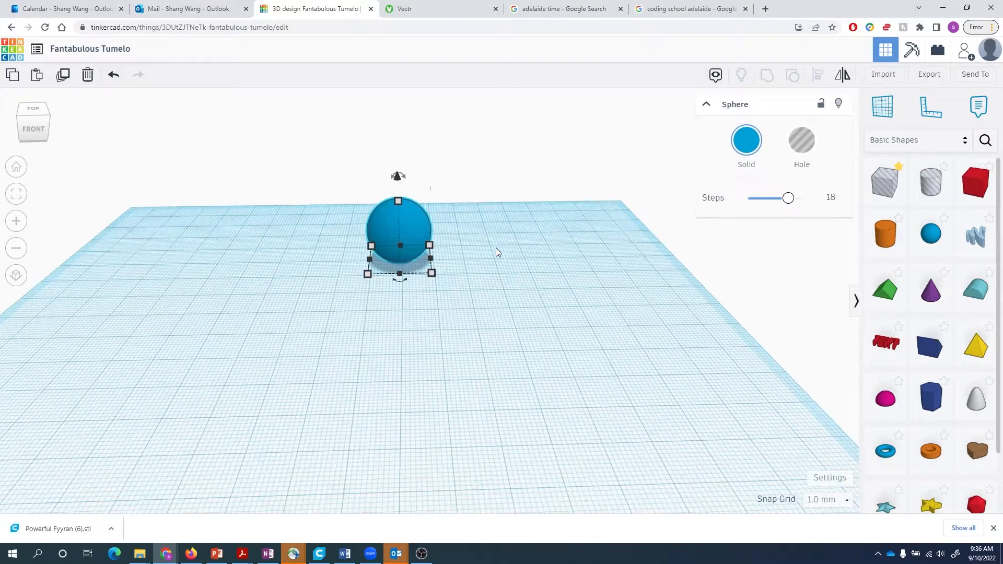
pyautogui.scroll(2, 496, 248)
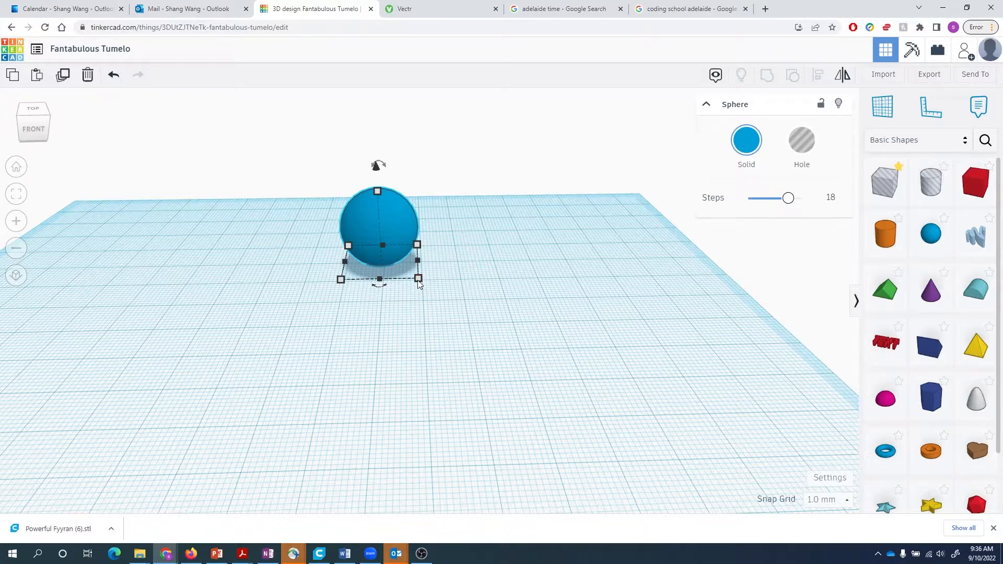
# - Set the sphere's width and length to 30 mm
pyautogui.click(386, 304)
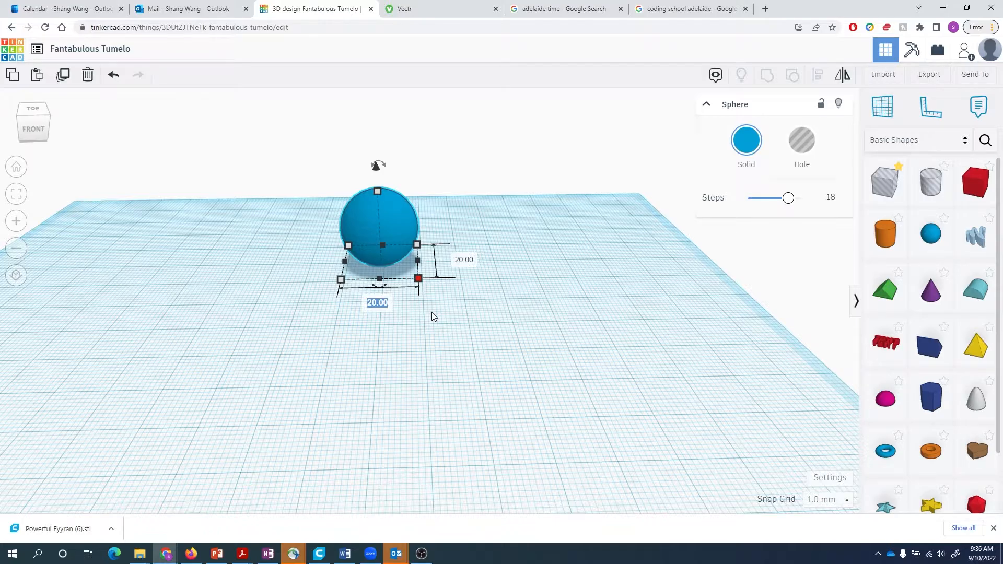
pyautogui.write('30')
pyautogui.press('Tab')
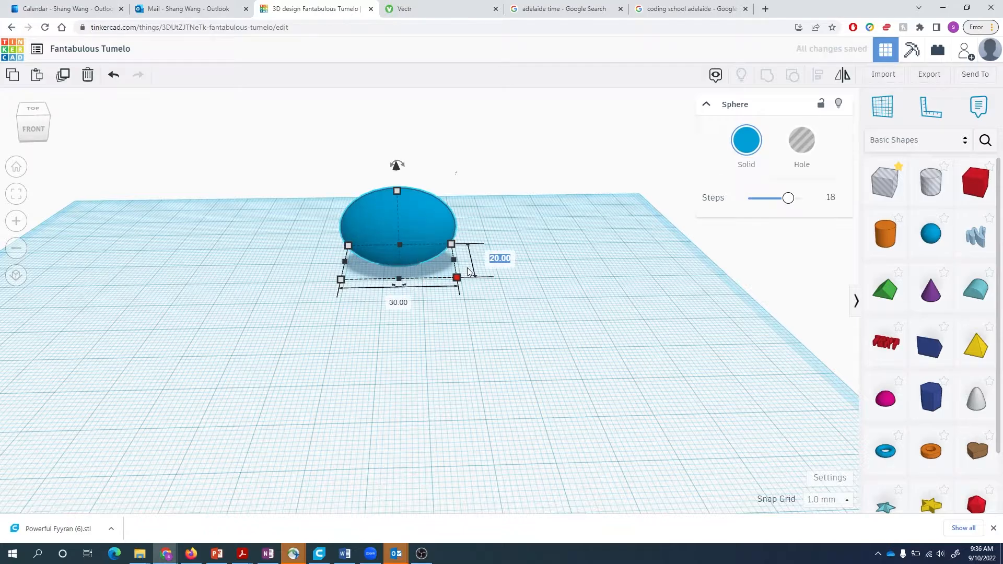
pyautogui.write('30')
pyautogui.press('Return')
pyautogui.click(475, 321)
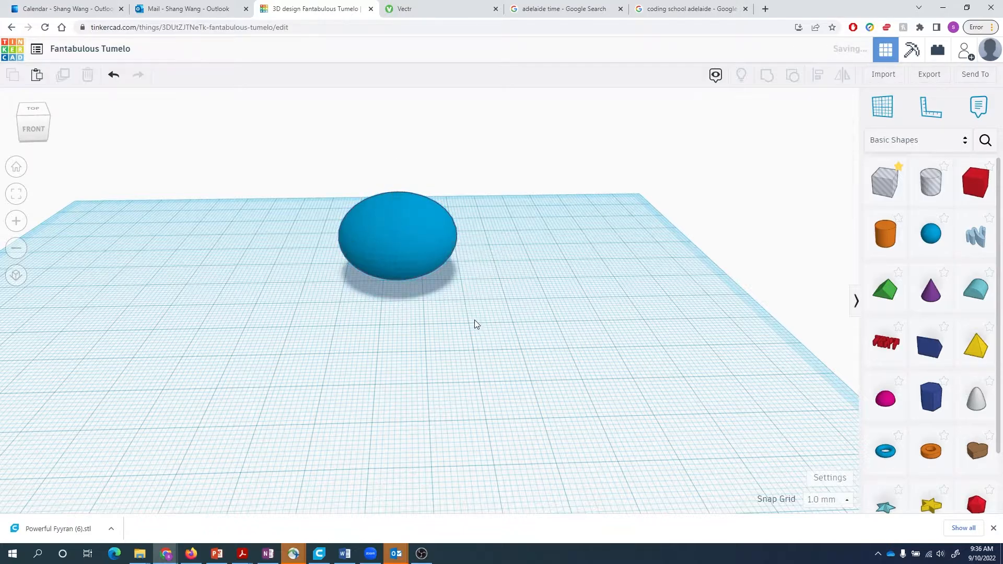
# - Raise the sphere's height from 20 to 30 mm so it is fully round
pyautogui.click(387, 263)
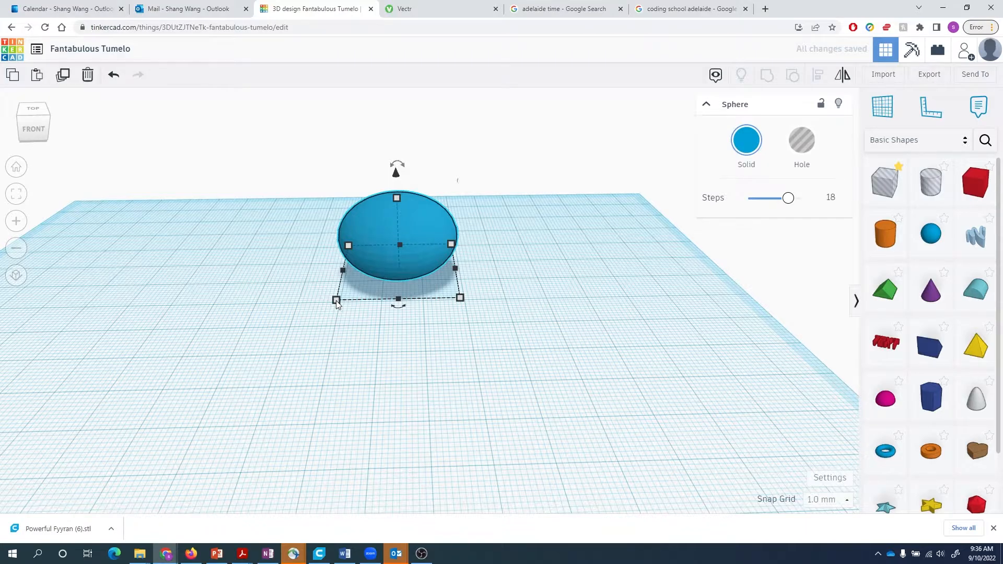
pyautogui.click(459, 298)
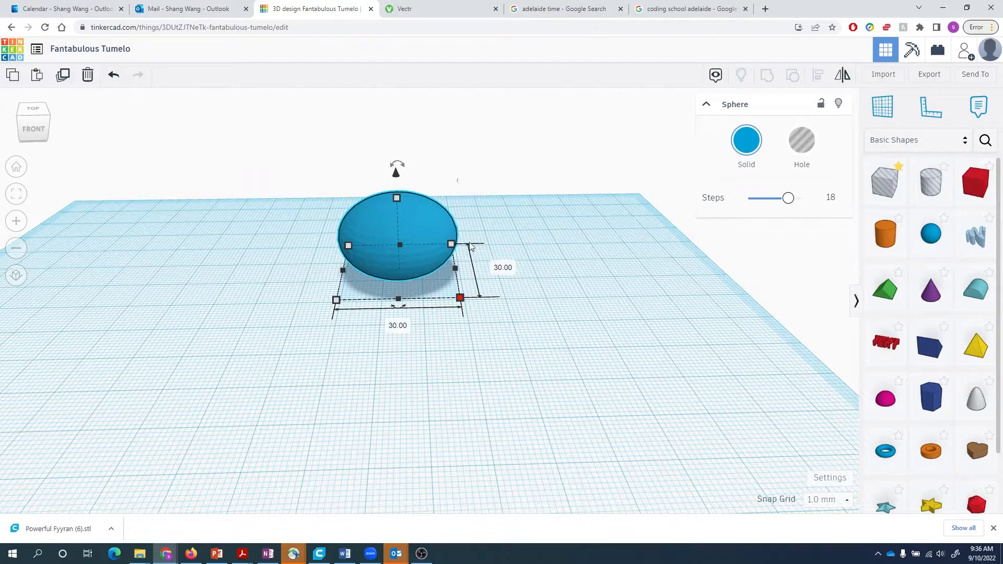
pyautogui.moveTo(396, 198)
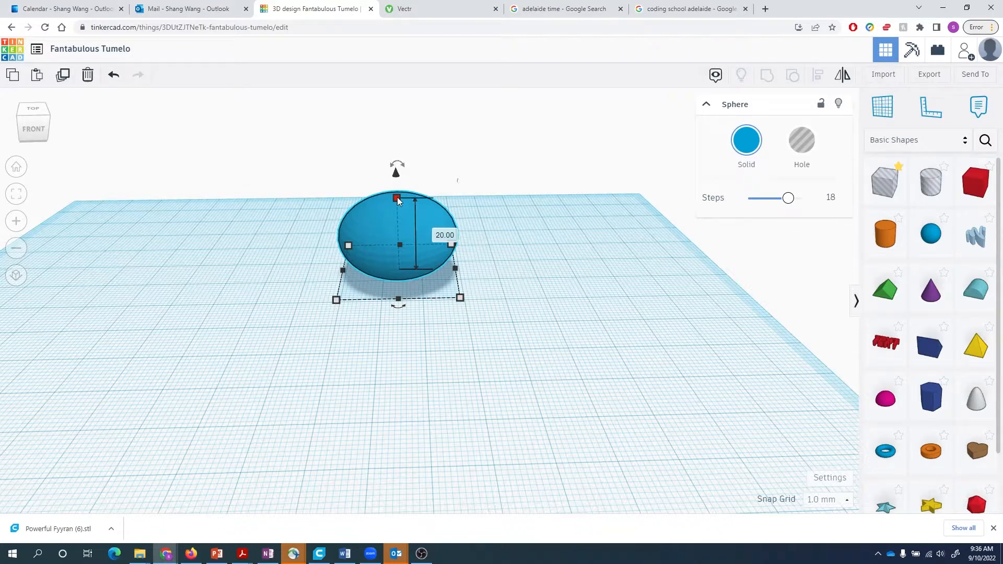
pyautogui.click(449, 236)
pyautogui.write('30')
pyautogui.press('Return')
pyautogui.click(540, 235)
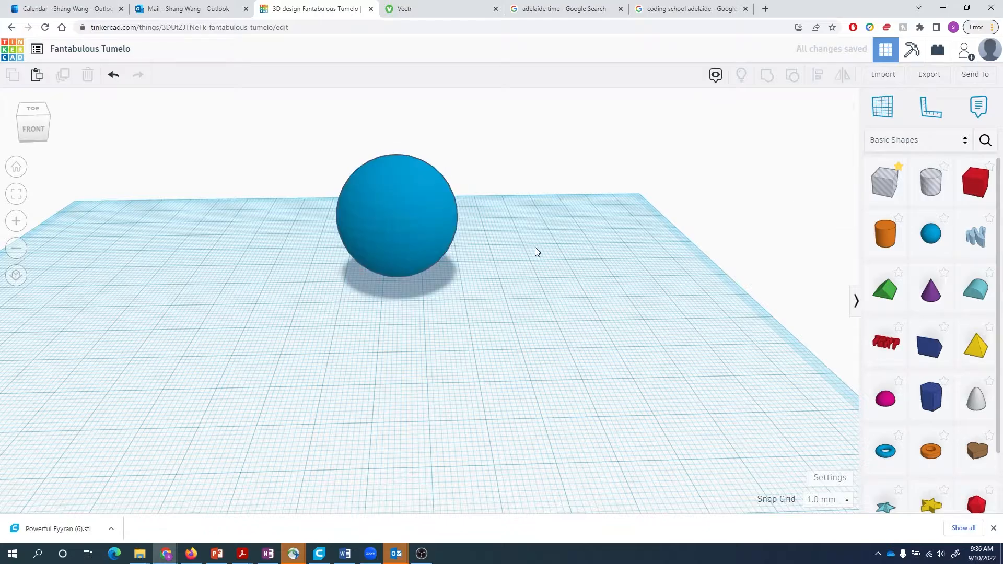
pyautogui.moveTo(535, 247)
pyautogui.mouseDown(button='right')
pyautogui.moveTo(682, 228)
pyautogui.moveTo(406, 241)
pyautogui.moveTo(541, 240)
pyautogui.moveTo(525, 239)
pyautogui.mouseUp(button='right')
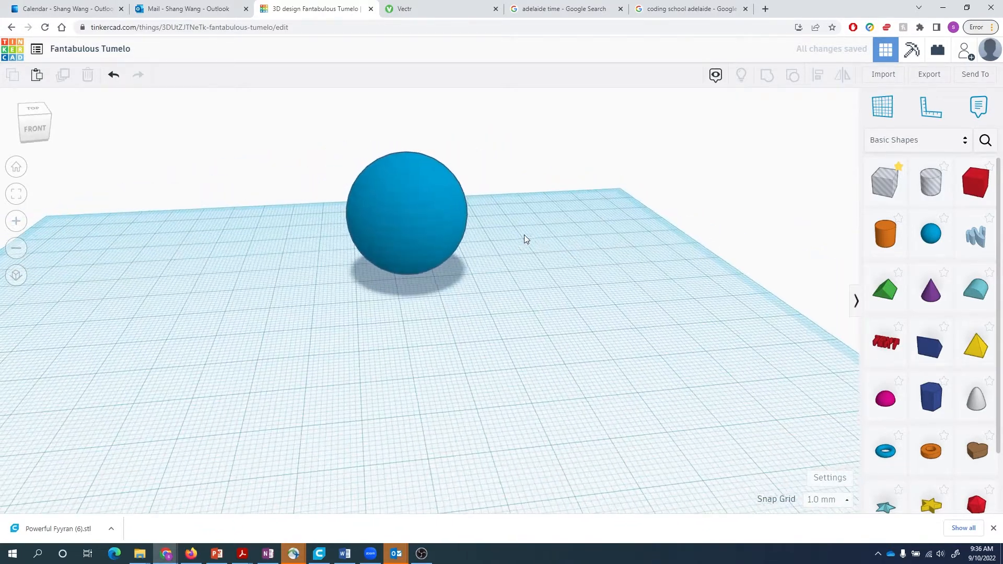
# - Copy and paste the sphere, moving the copy to the right of the original
pyautogui.click(420, 211)
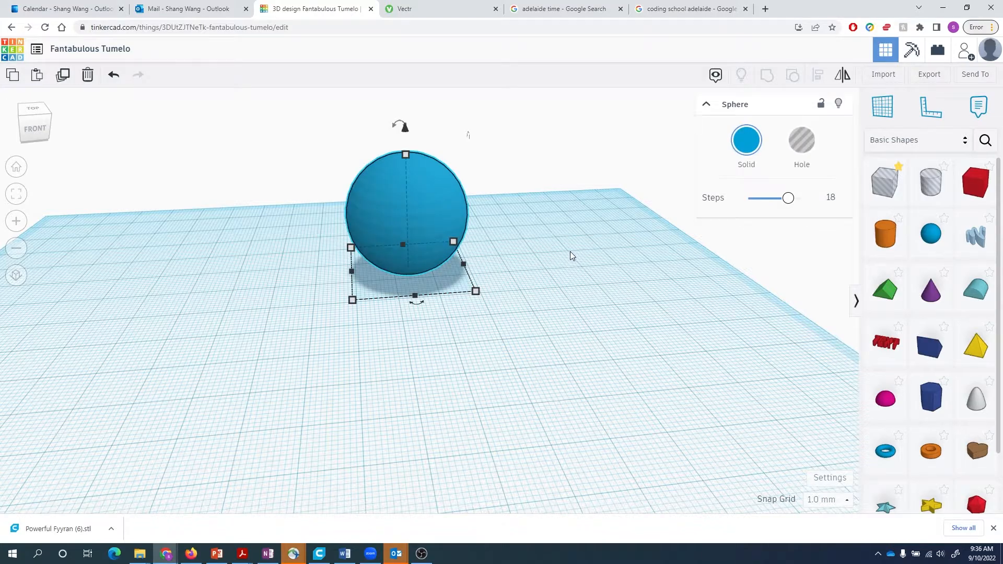
pyautogui.hotkey('ctrl', 'c')
pyautogui.hotkey('ctrl', 'v')
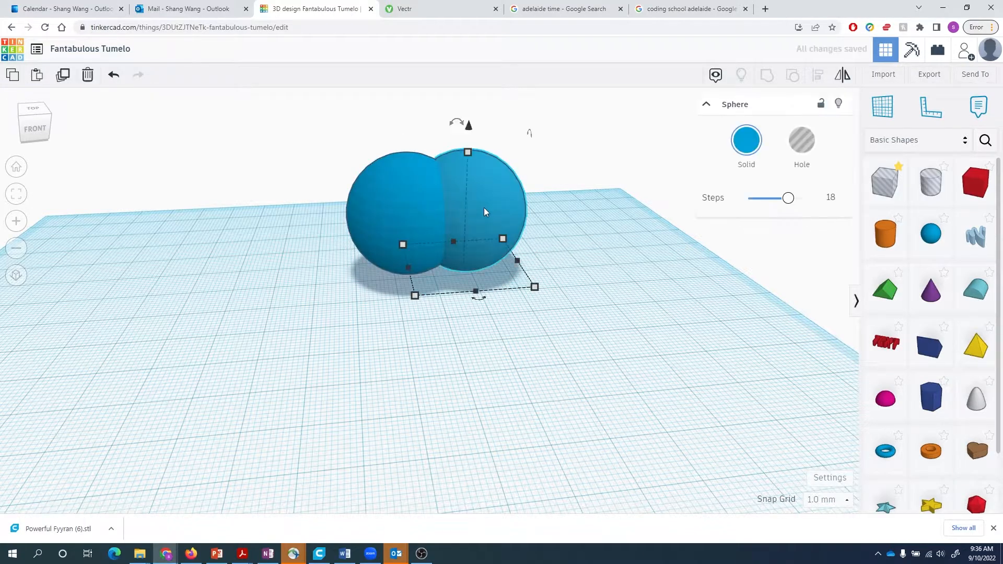
pyautogui.moveTo(514, 205); pyautogui.dragTo(548, 205)
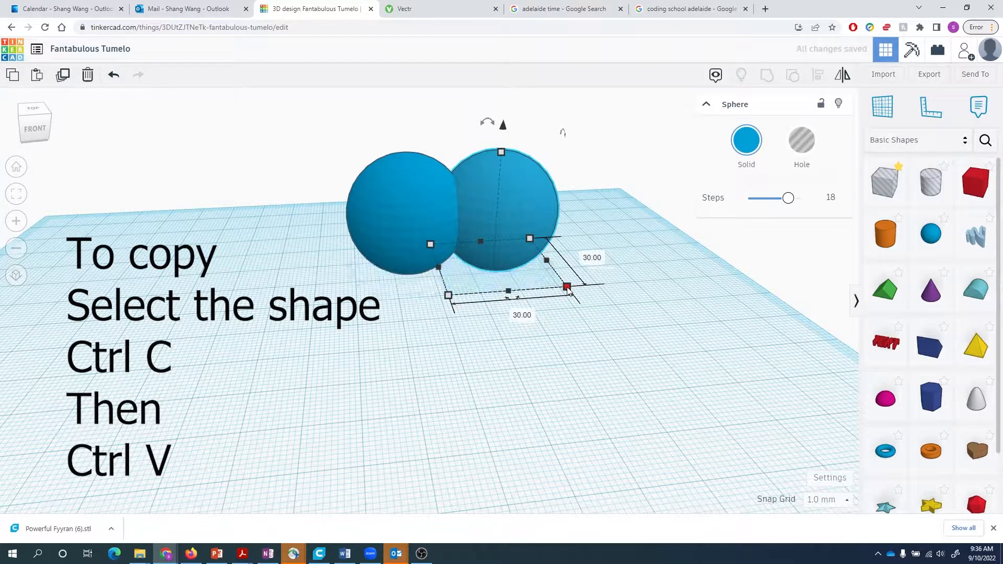
# - Resize the copy to 27 mm in width, depth and height
pyautogui.click(527, 315)
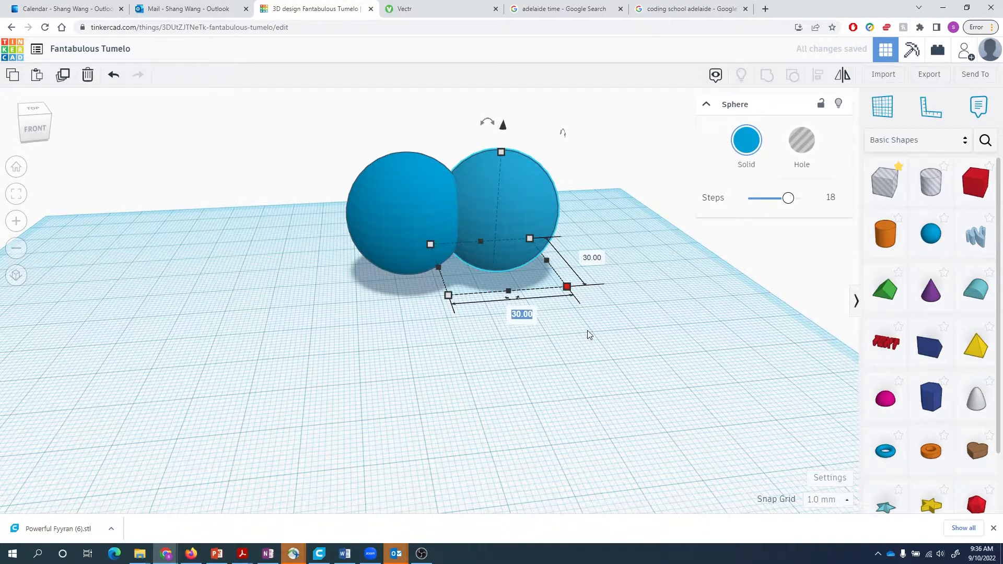
pyautogui.write('27')
pyautogui.click(593, 258)
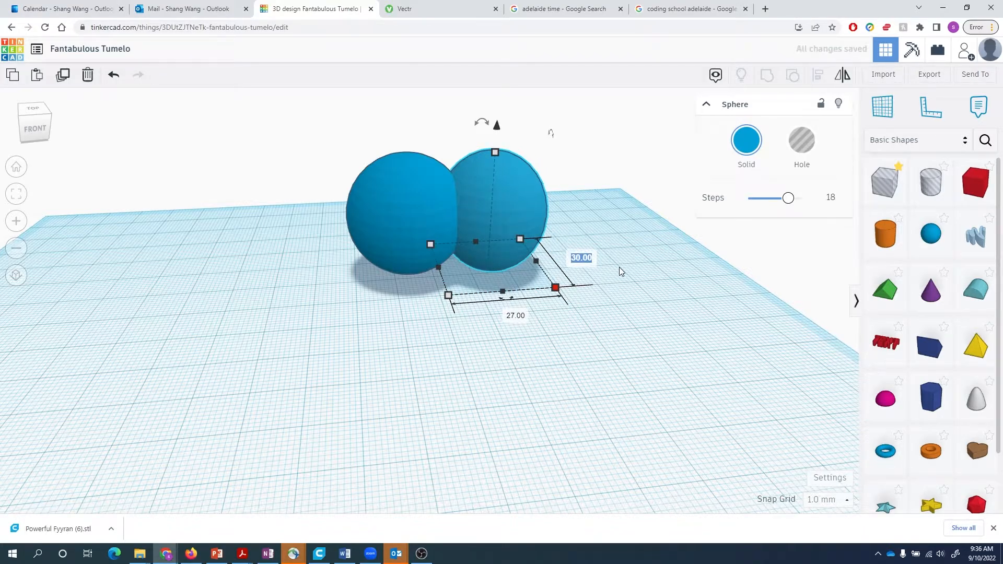
pyautogui.write('27')
pyautogui.press('Return')
pyautogui.moveTo(493, 152)
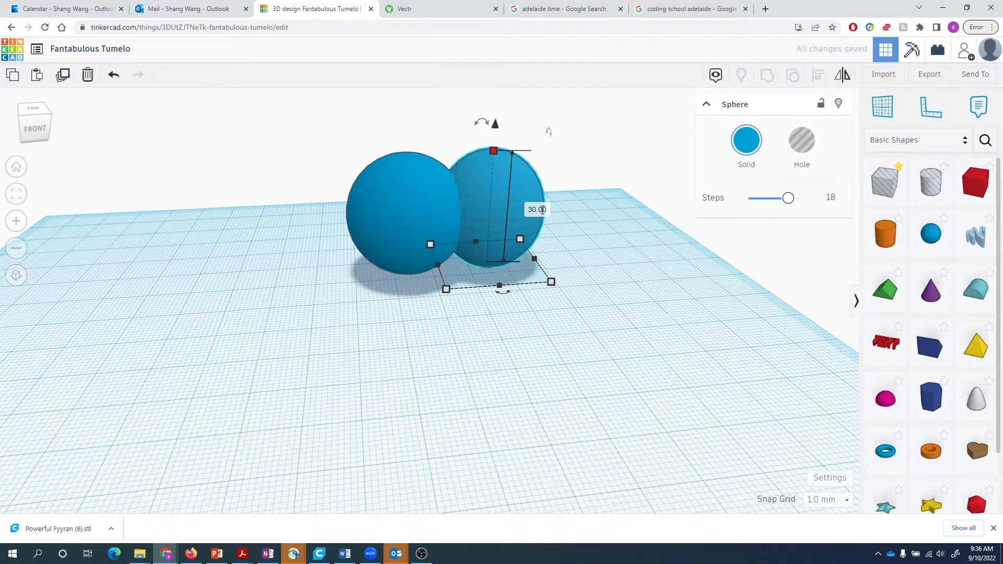
pyautogui.click(542, 210)
pyautogui.write('27')
pyautogui.press('Return')
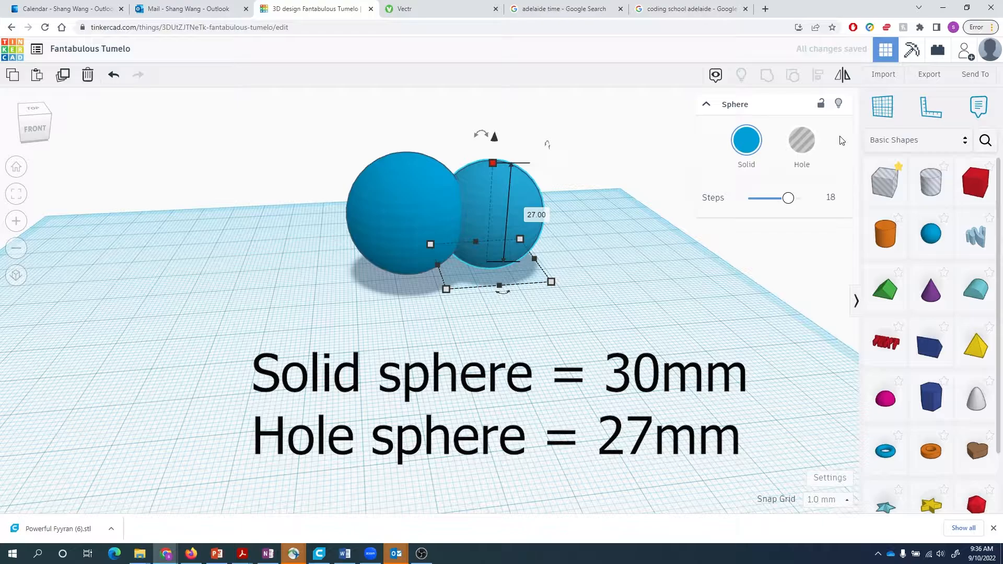
# - Turn the 27 mm sphere into a hole
pyautogui.click(801, 140)
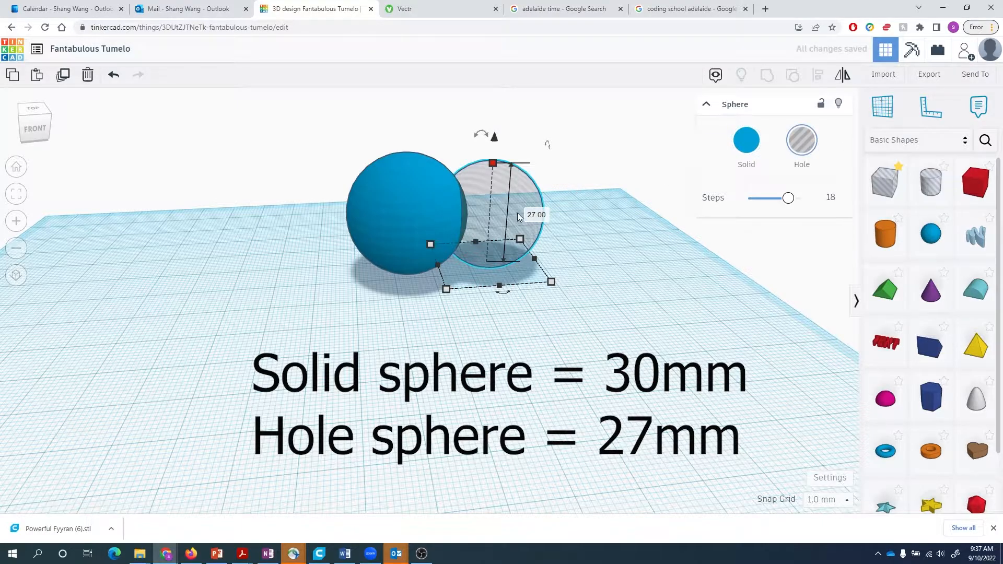
pyautogui.click(525, 295)
pyautogui.click(424, 204)
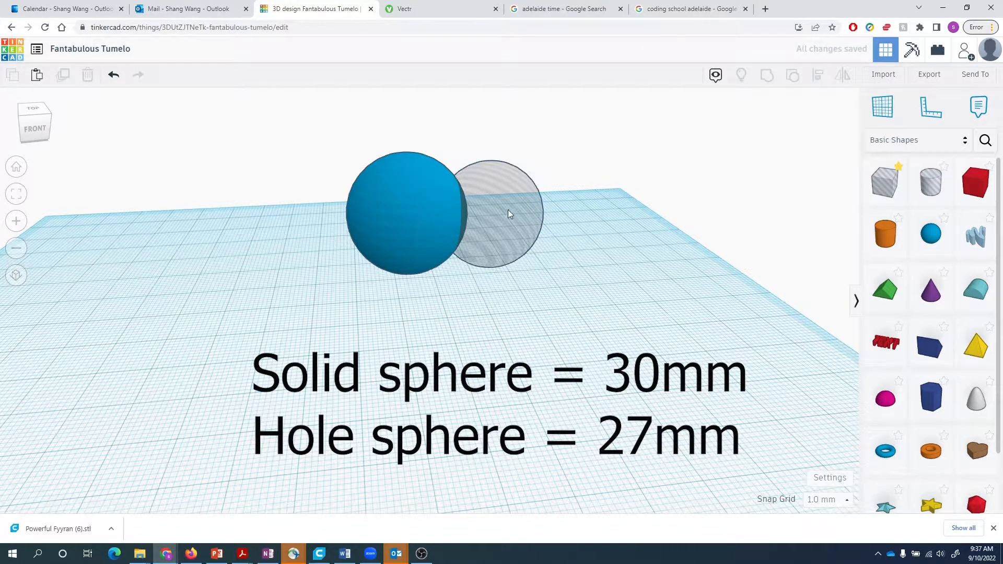
pyautogui.click(534, 225)
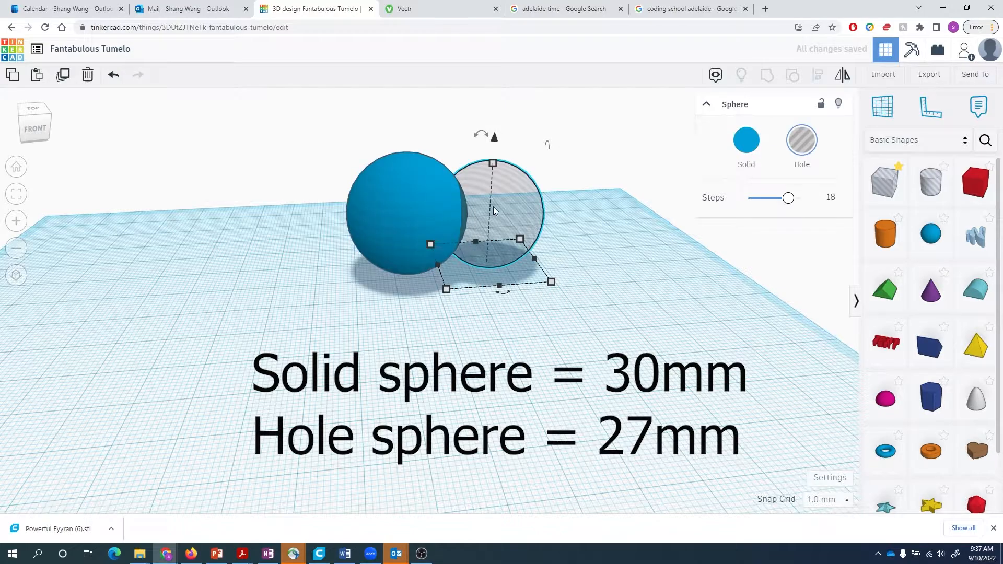
pyautogui.moveTo(622, 250); pyautogui.dragTo(583, 262, button='right')
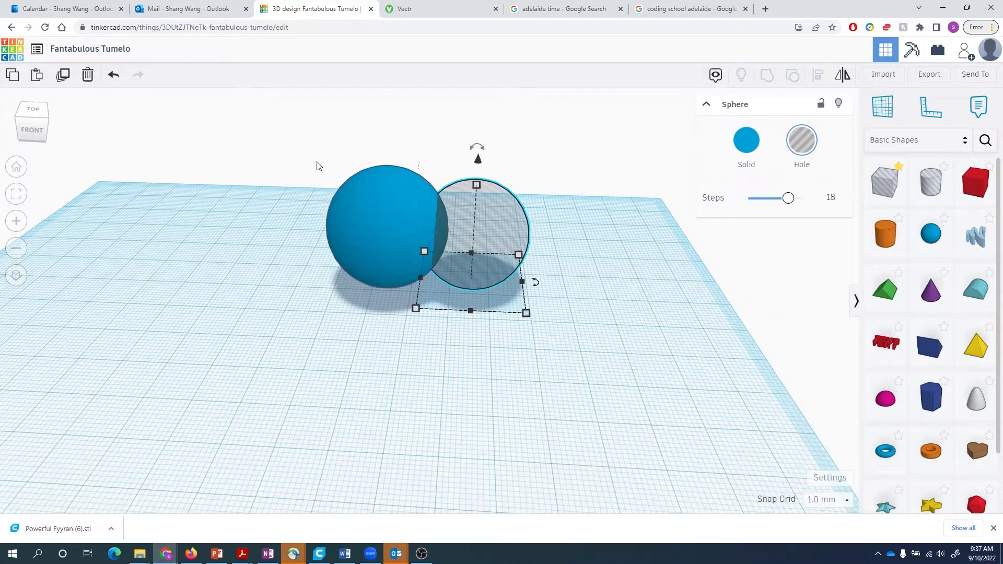
pyautogui.click(318, 166)
# - Centre the 27 mm hole sphere on the 30 mm sphere with the Align tool
pyautogui.moveTo(310, 143); pyautogui.dragTo(543, 309)
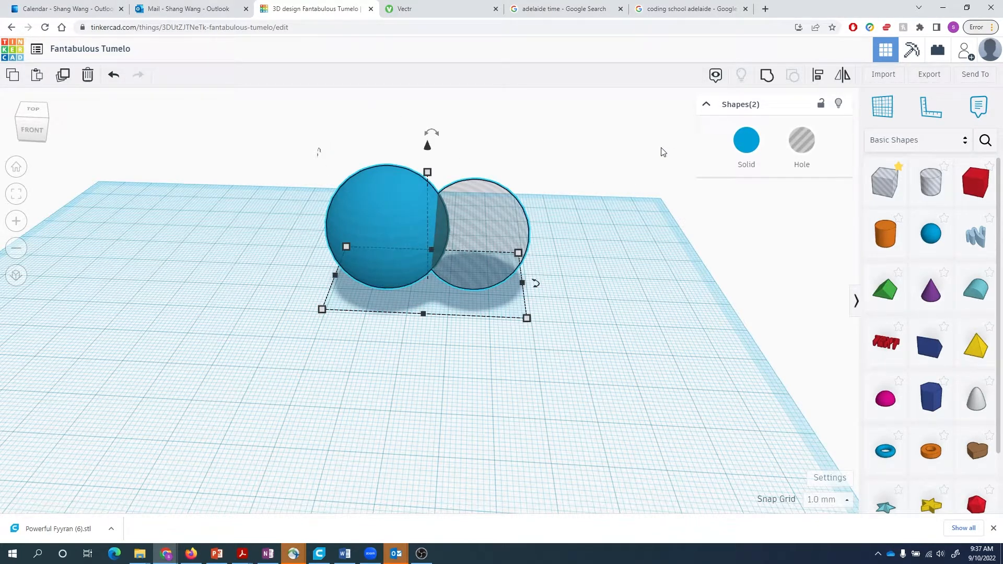
pyautogui.press('l')
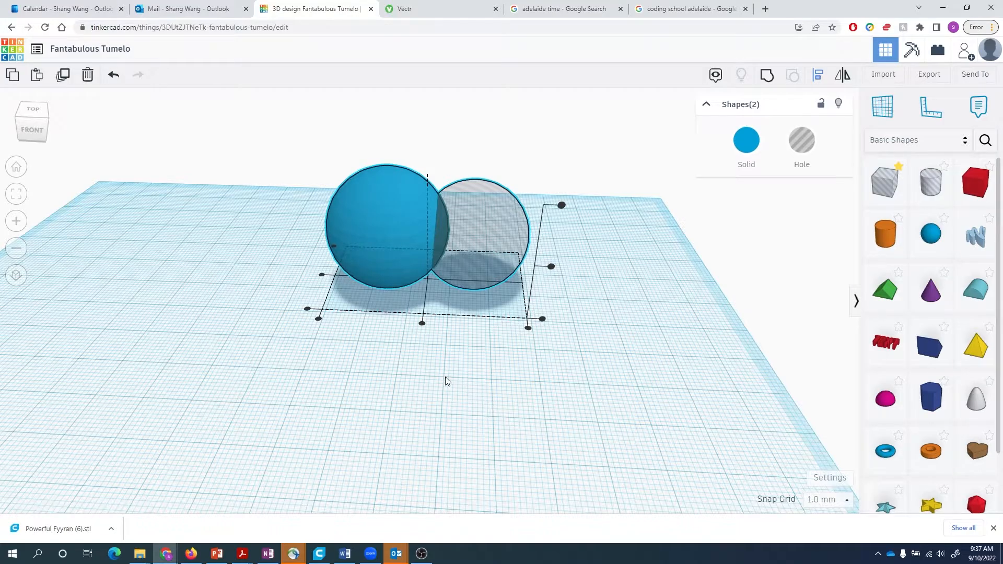
pyautogui.click(422, 324)
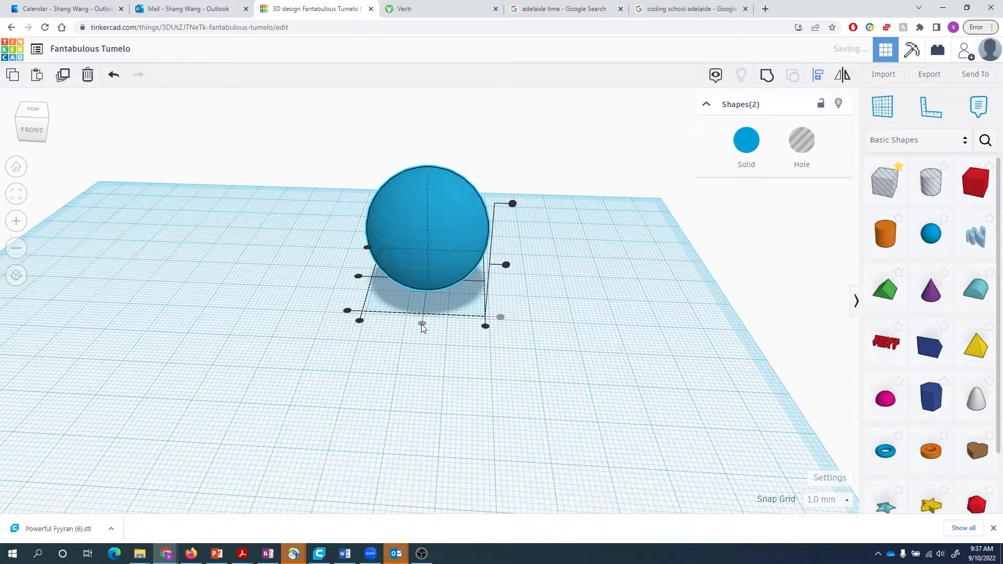
pyautogui.click(358, 279)
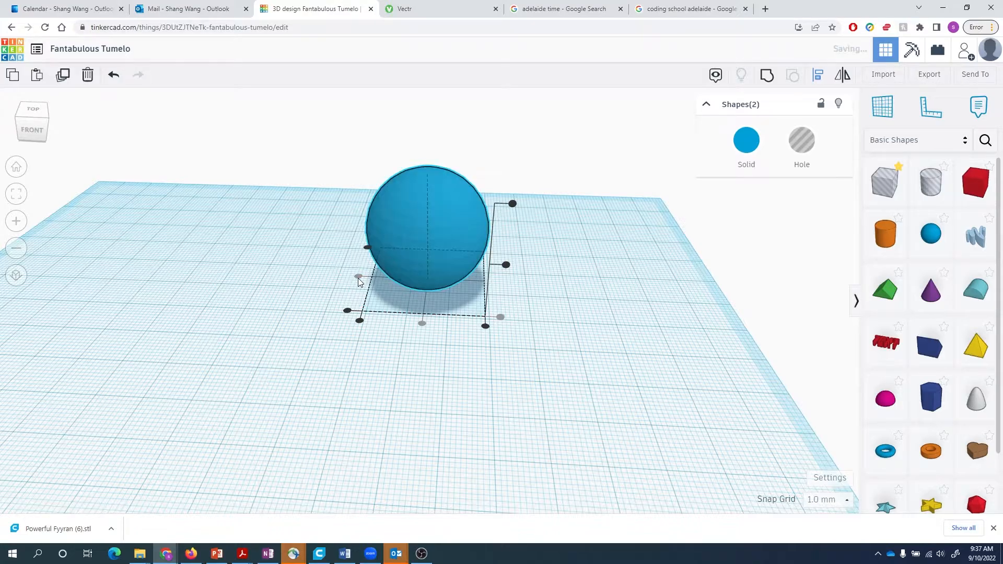
pyautogui.click(506, 265)
# - Box-select both shapes again and group them into one hollow sphere
pyautogui.moveTo(430, 393); pyautogui.dragTo(472, 371, button='right')
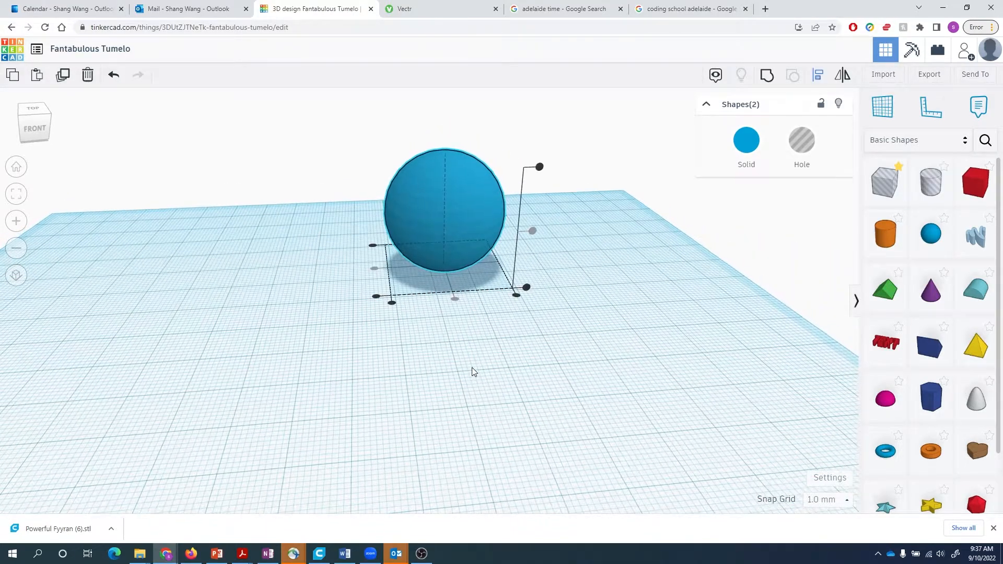
pyautogui.click(472, 368)
pyautogui.moveTo(362, 130); pyautogui.dragTo(505, 326)
pyautogui.moveTo(350, 135); pyautogui.dragTo(527, 294)
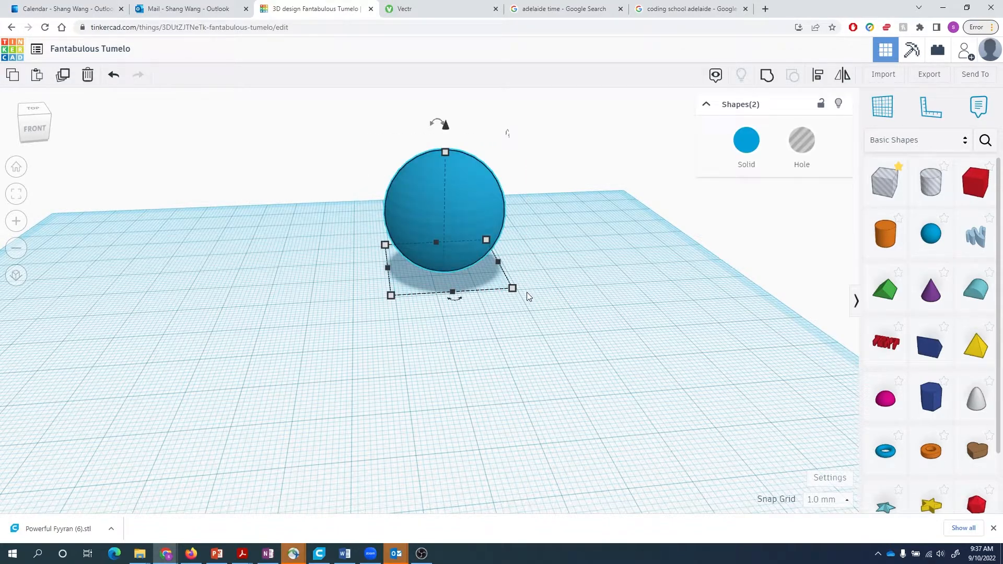
pyautogui.press('l')
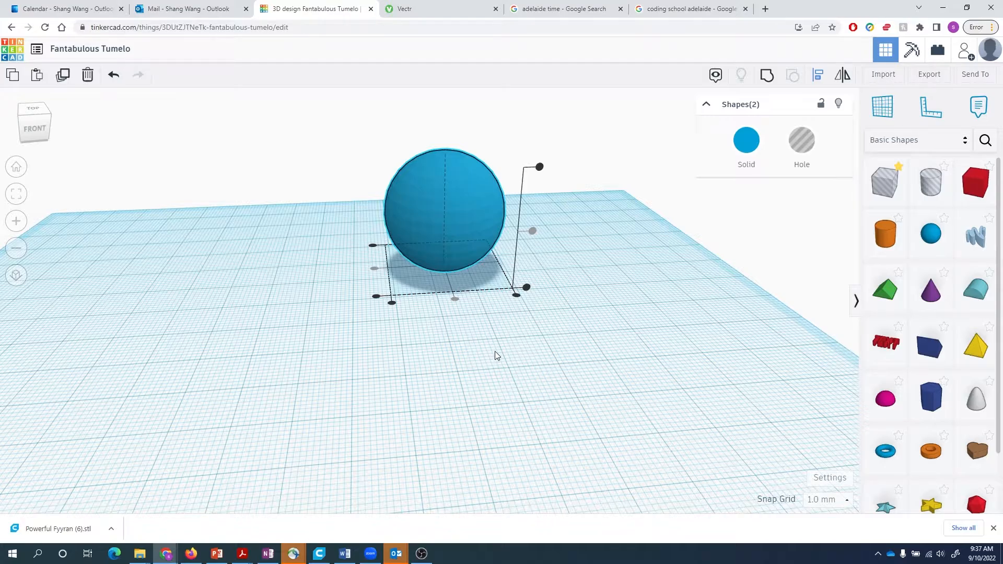
pyautogui.hotkey('ctrl', 'g')
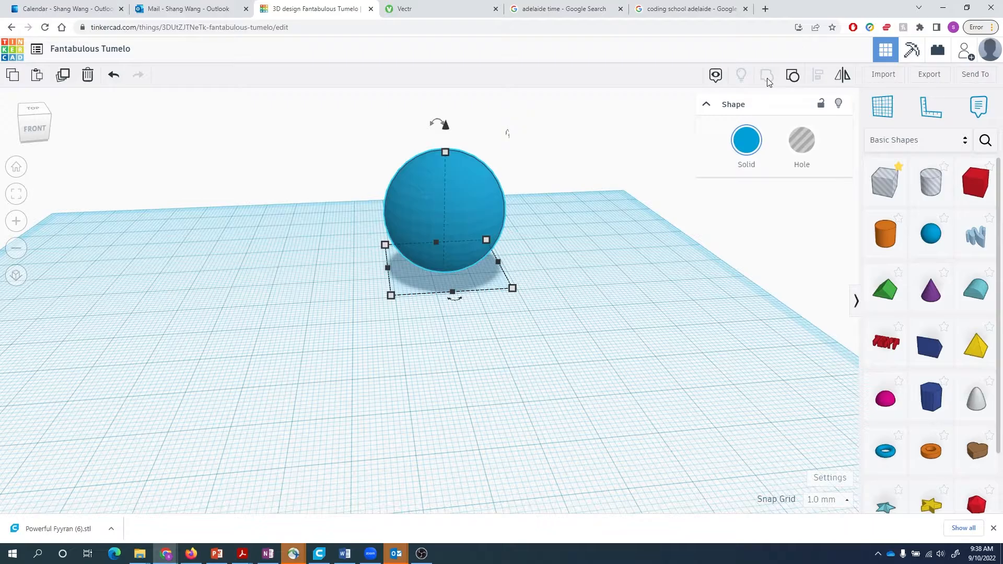
pyautogui.click(594, 267)
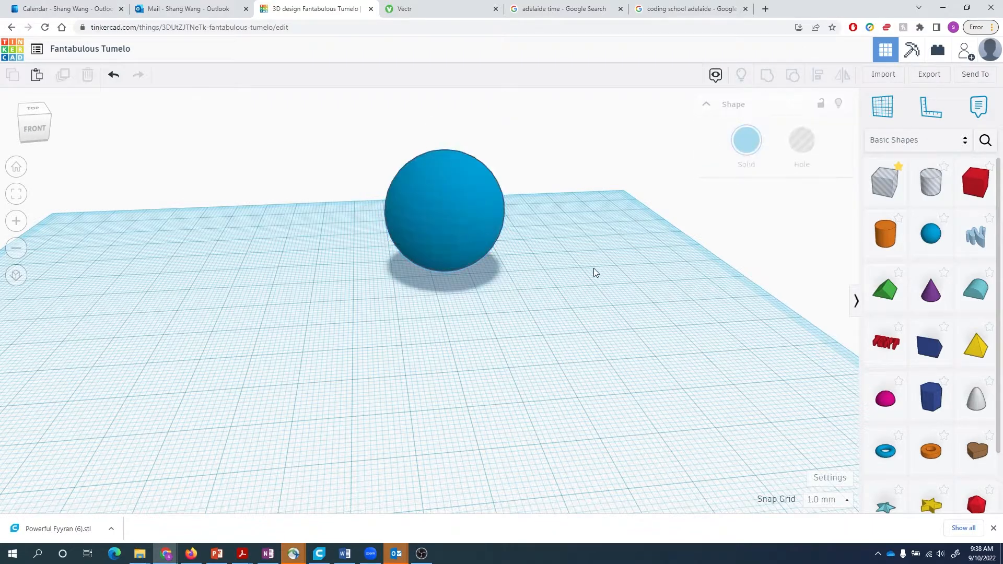
# - Try cutting off the sphere's lower half by grouping it with a stretched box hole
pyautogui.moveTo(468, 208); pyautogui.dragTo(447, 199)
pyautogui.moveTo(541, 228); pyautogui.dragTo(560, 265, button='right')
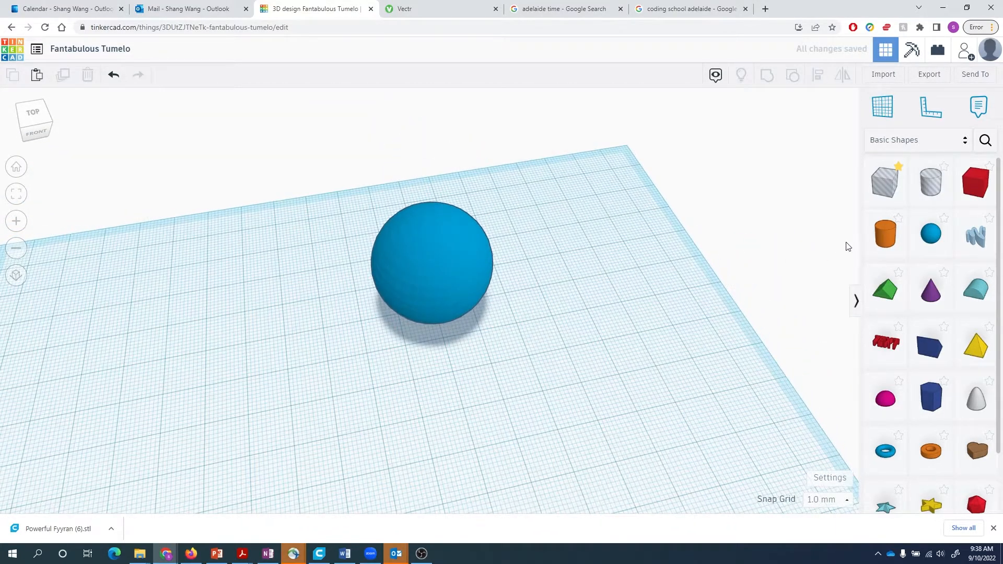
pyautogui.moveTo(884, 182); pyautogui.dragTo(490, 305)
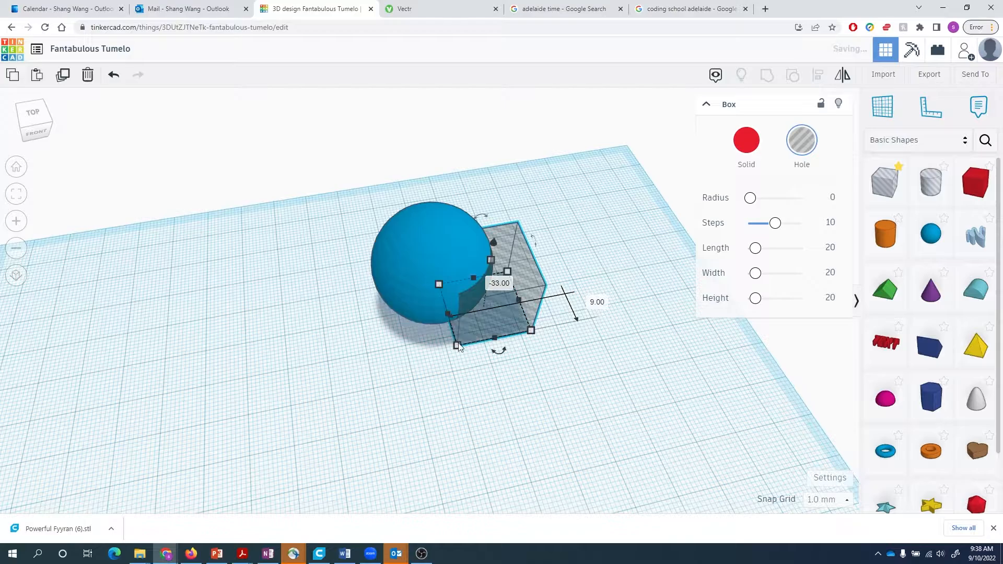
pyautogui.moveTo(457, 340); pyautogui.dragTo(357, 372)
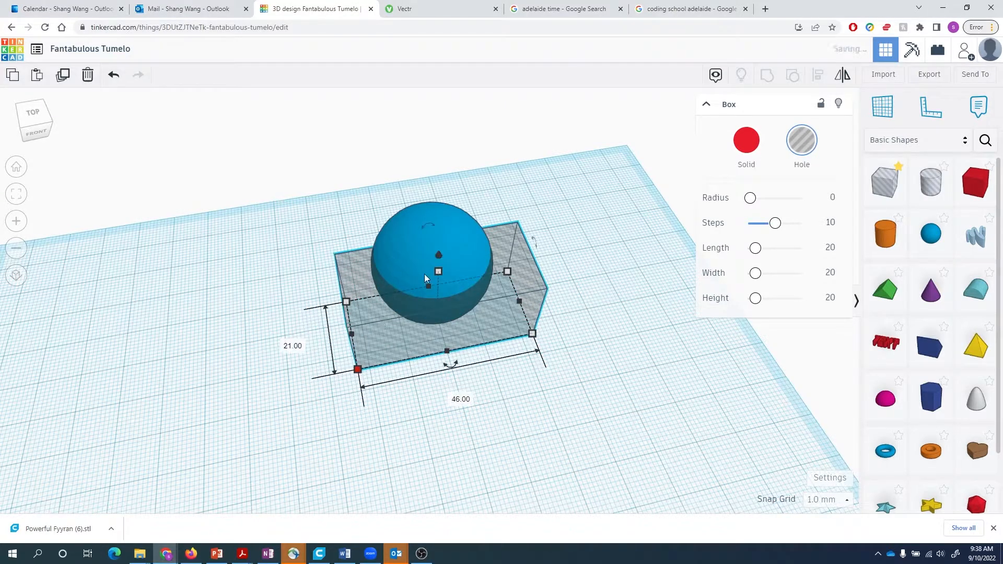
pyautogui.keyDown('shift'); pyautogui.click(457, 234); pyautogui.keyUp('shift')
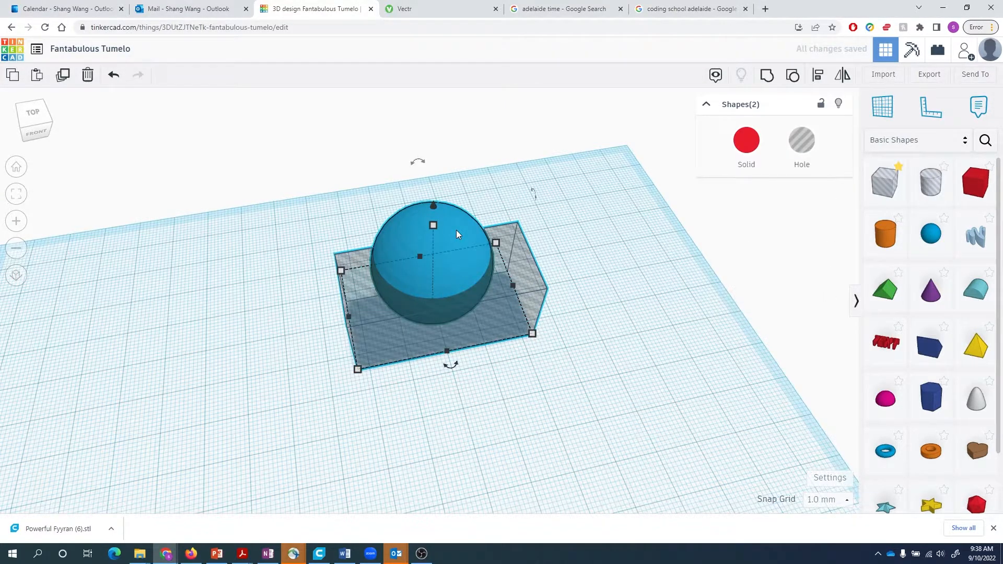
pyautogui.hotkey('ctrl', 'g')
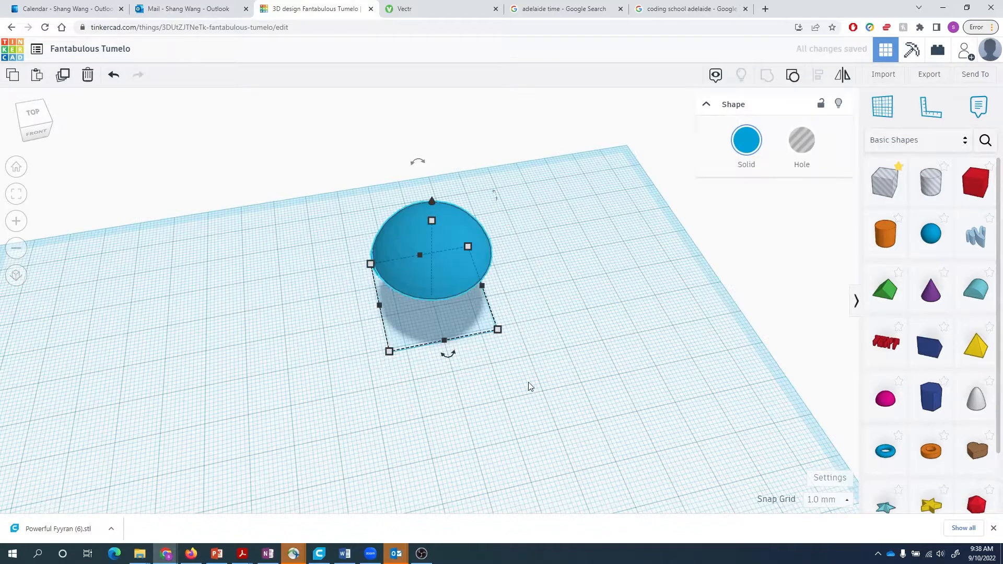
pyautogui.moveTo(530, 386); pyautogui.dragTo(538, 258, button='right')
# - Undo the half-sphere grouping and delete the box hole
pyautogui.hotkey('ctrl', 'z')
pyautogui.click(538, 258)
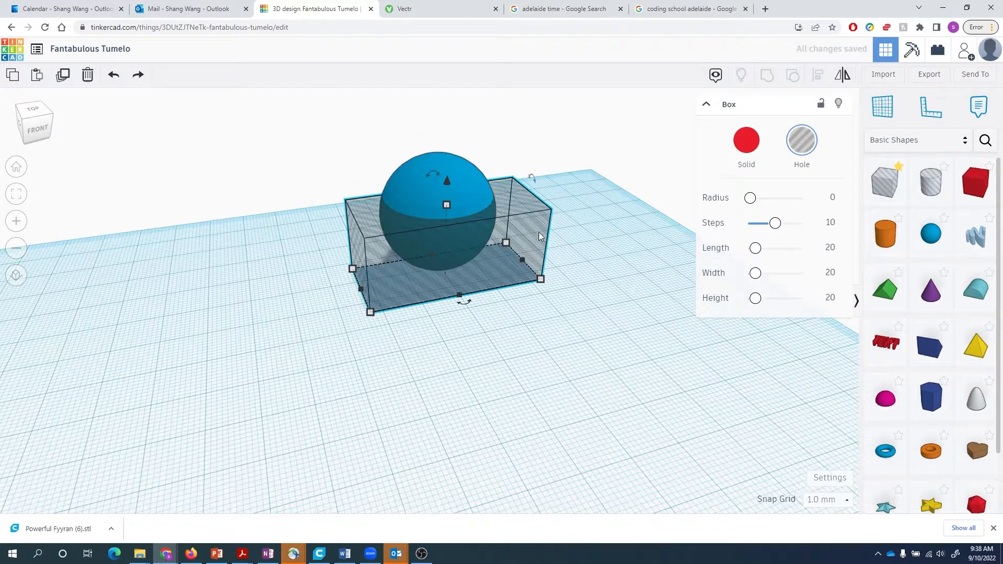
pyautogui.moveTo(539, 234); pyautogui.dragTo(665, 264)
pyautogui.press('Delete')
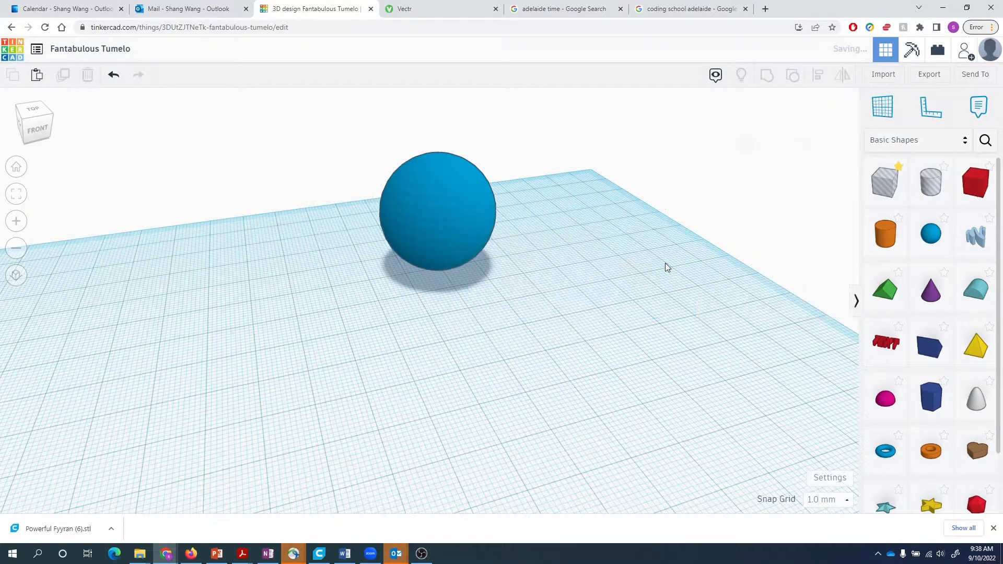
# - Shift the 30 by 30 mm sphere slightly to the right
pyautogui.click(458, 227)
pyautogui.moveTo(489, 185); pyautogui.dragTo(512, 181)
pyautogui.click(516, 197)
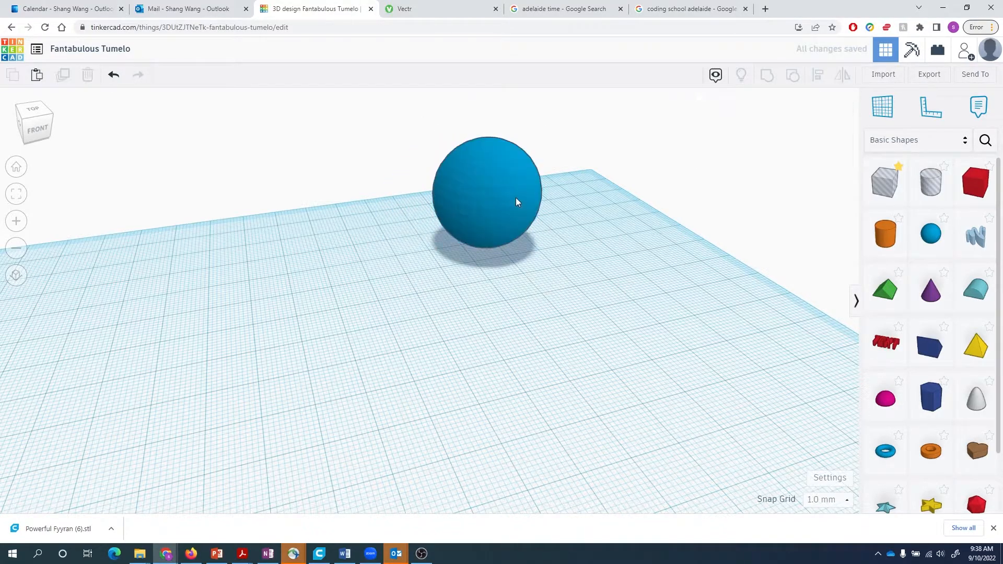
pyautogui.click(553, 258)
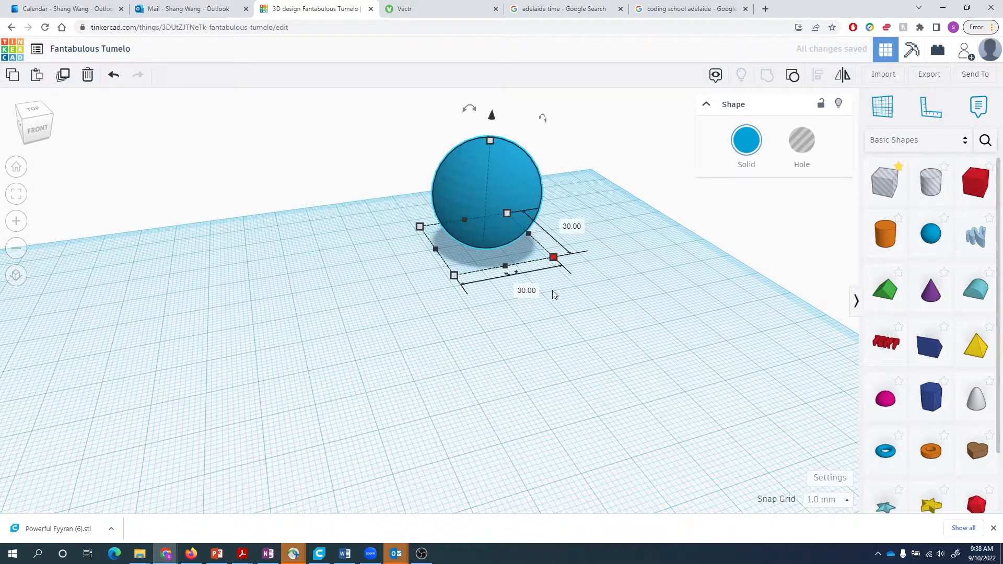
# - Place a new sphere left of the first and set its width and depth to 25.5 mm
pyautogui.click(659, 294)
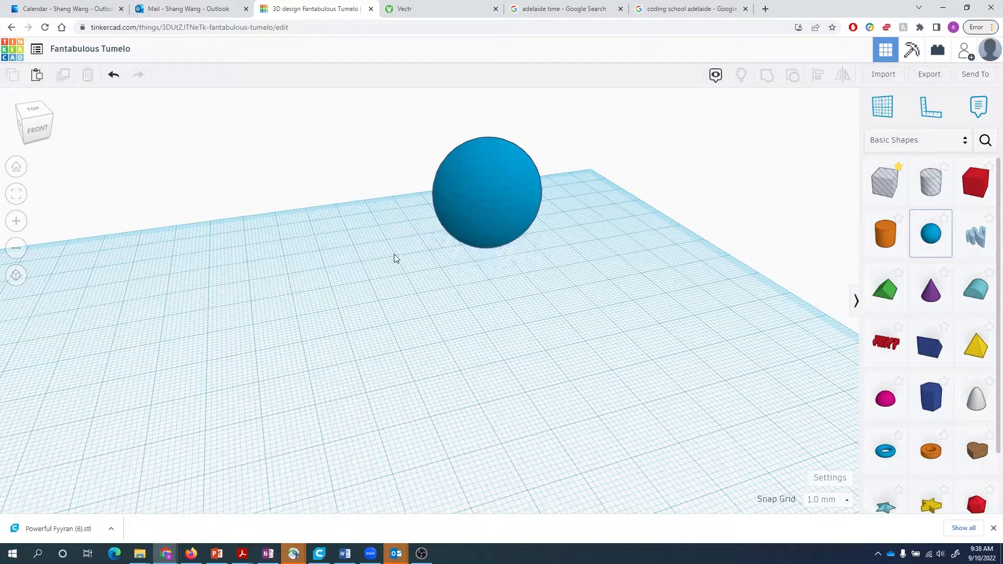
pyautogui.click(364, 291)
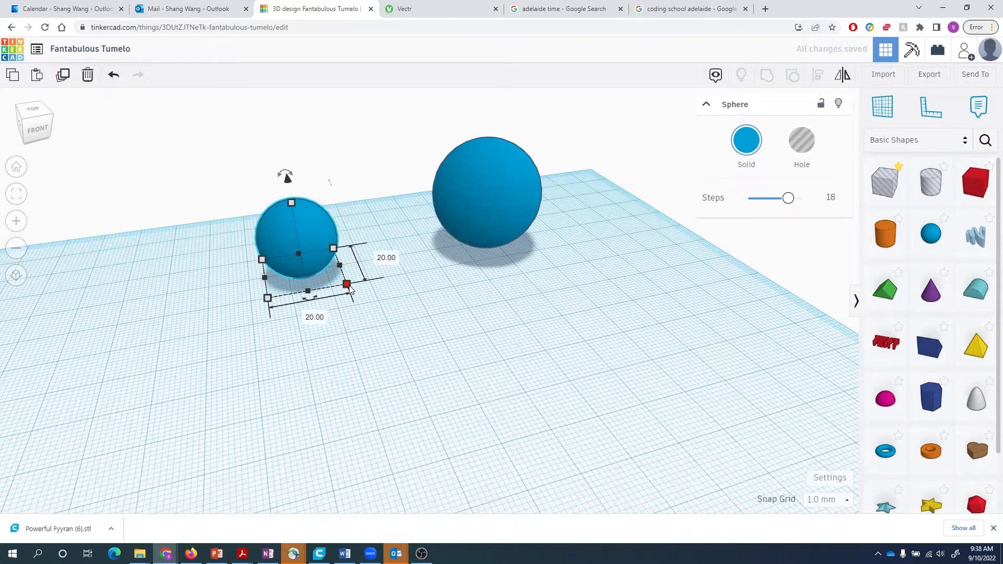
pyautogui.click(316, 317)
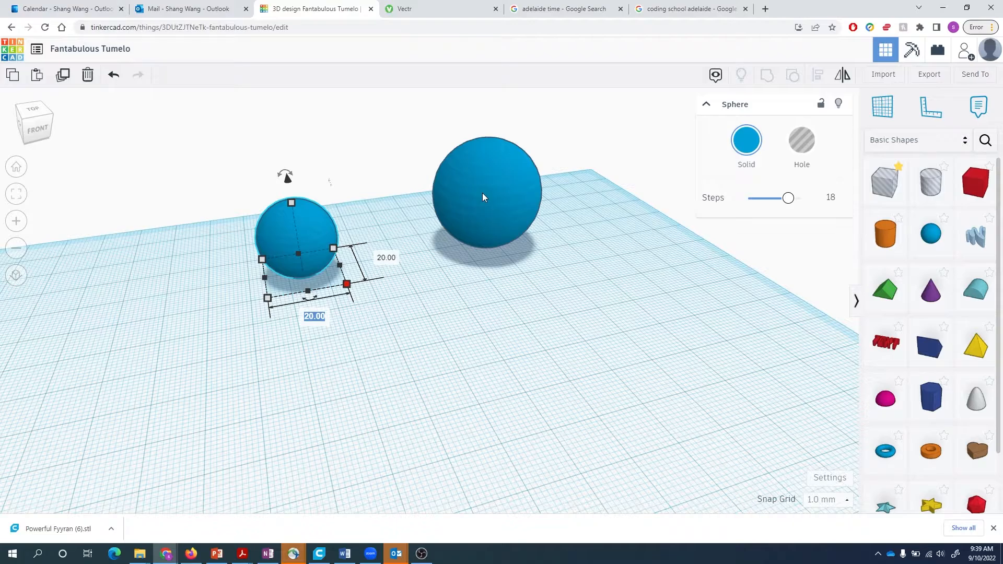
pyautogui.press('Return')
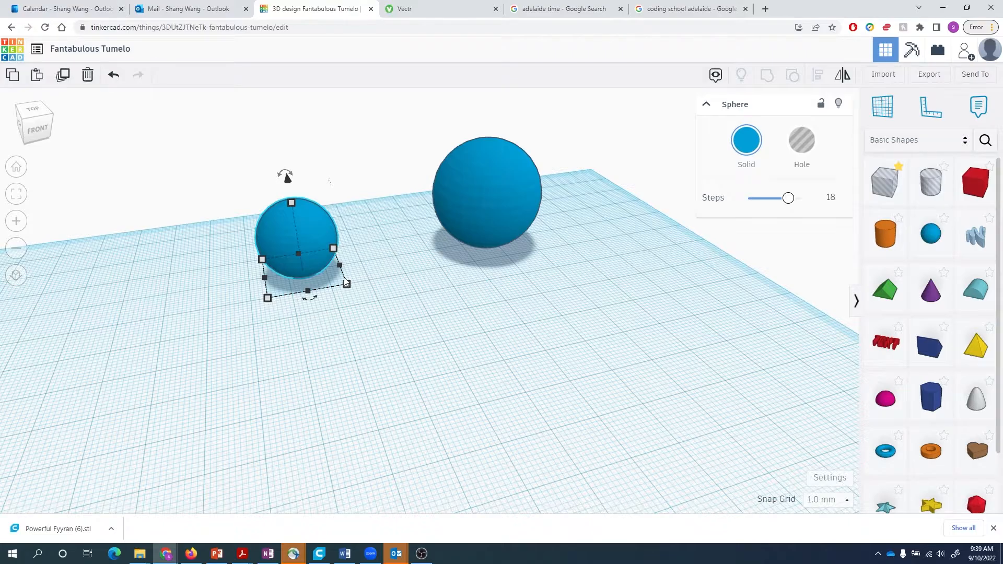
pyautogui.click(319, 320)
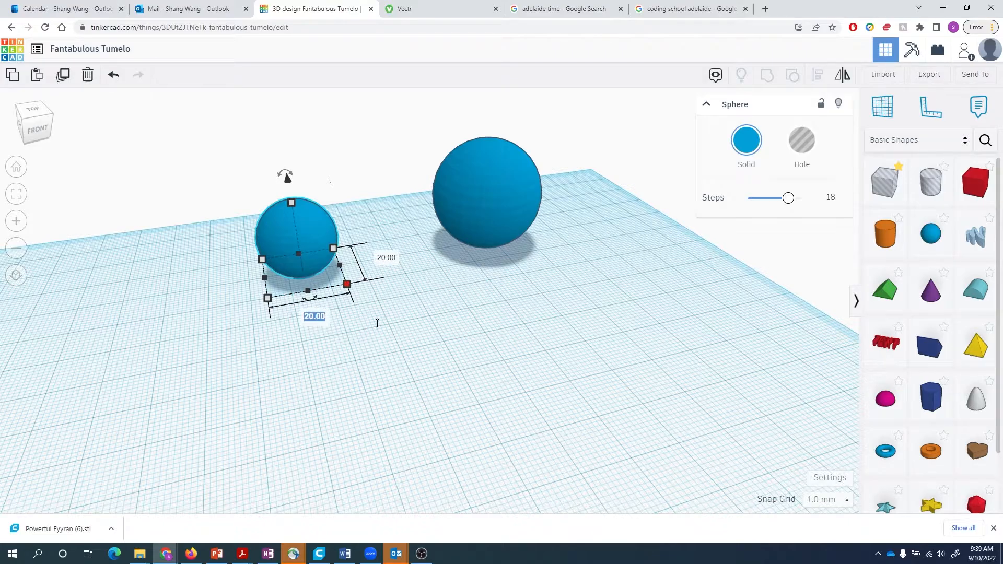
pyautogui.write('25.5')
pyautogui.press('Tab')
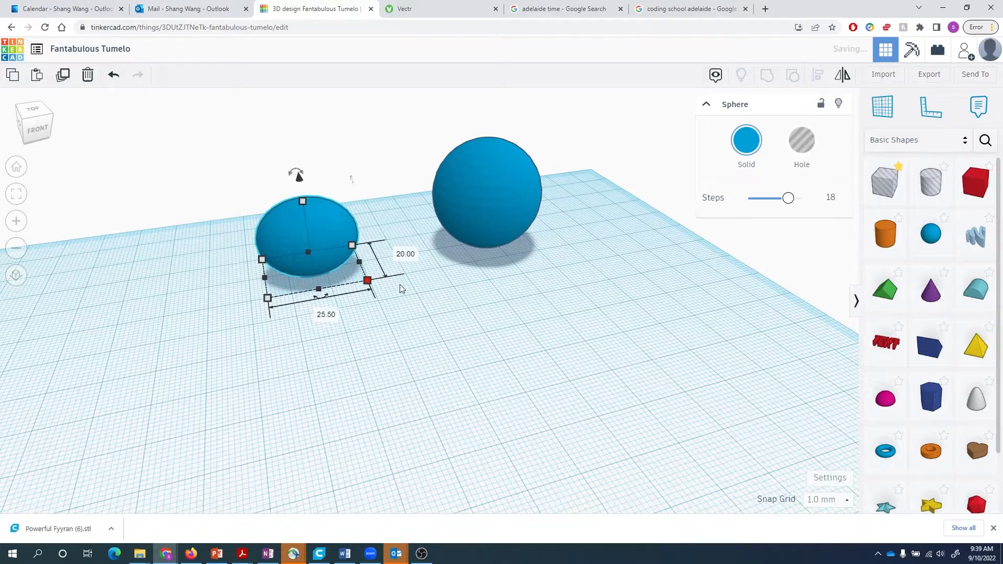
pyautogui.write('25.5')
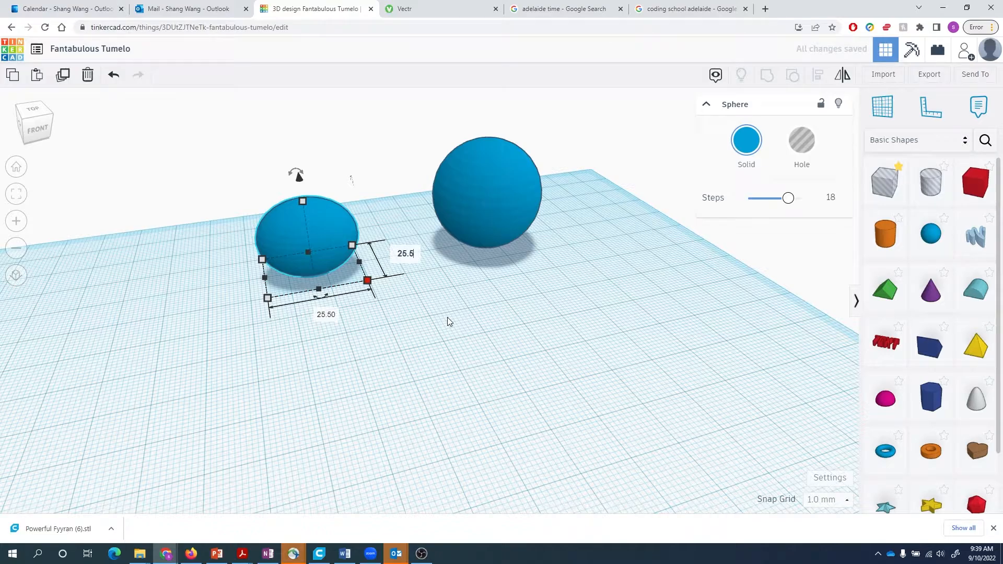
pyautogui.press('Return')
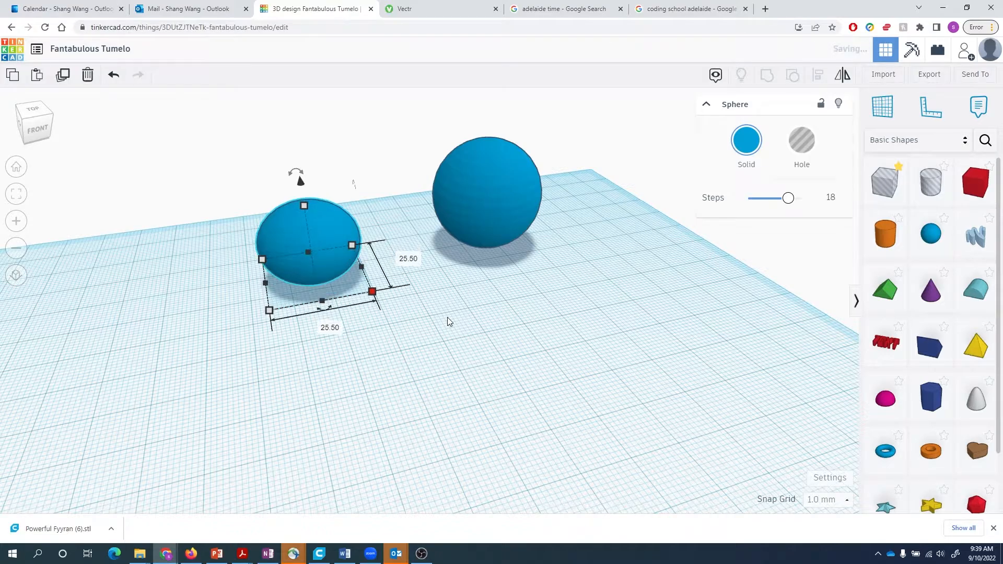
# - Set the new sphere's height to 25.5 mm
pyautogui.click(304, 205)
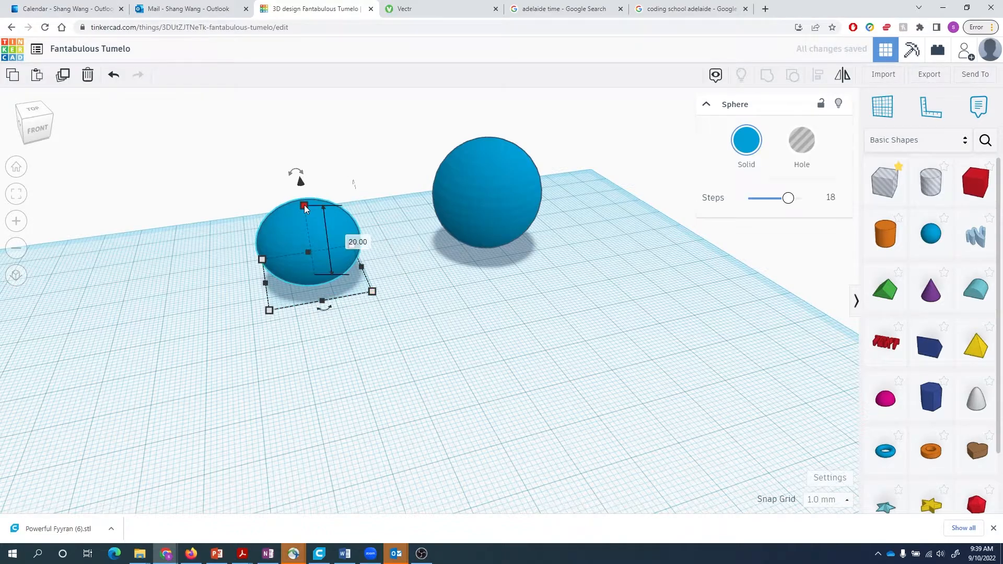
pyautogui.press('Tab')
pyautogui.write('25.5')
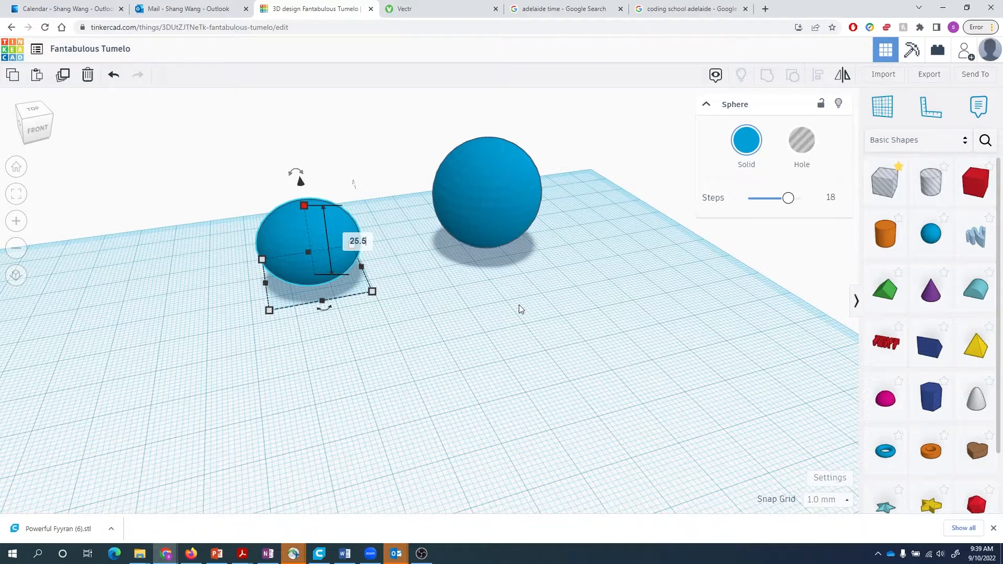
pyautogui.press('Return')
pyautogui.click(466, 299)
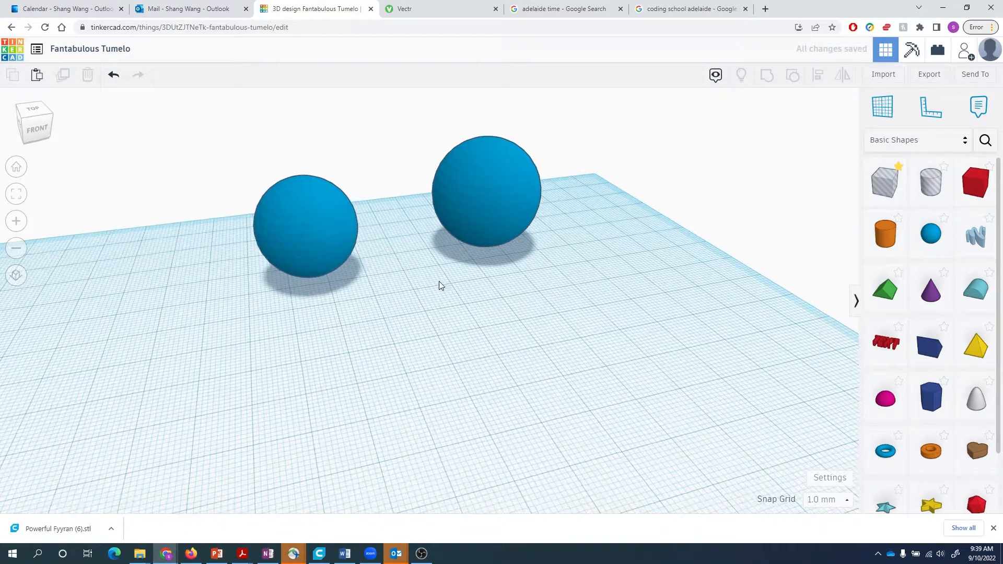
# - Nudge the 25.5 mm sphere toward the hollow sphere and paste a duplicate of it
pyautogui.moveTo(439, 281); pyautogui.dragTo(400, 272, button='right')
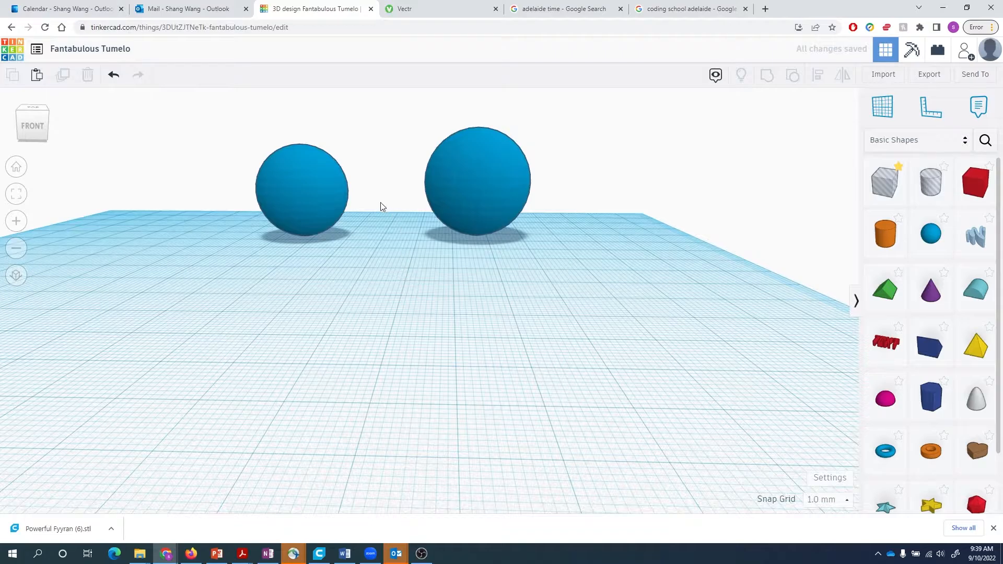
pyautogui.click(312, 184)
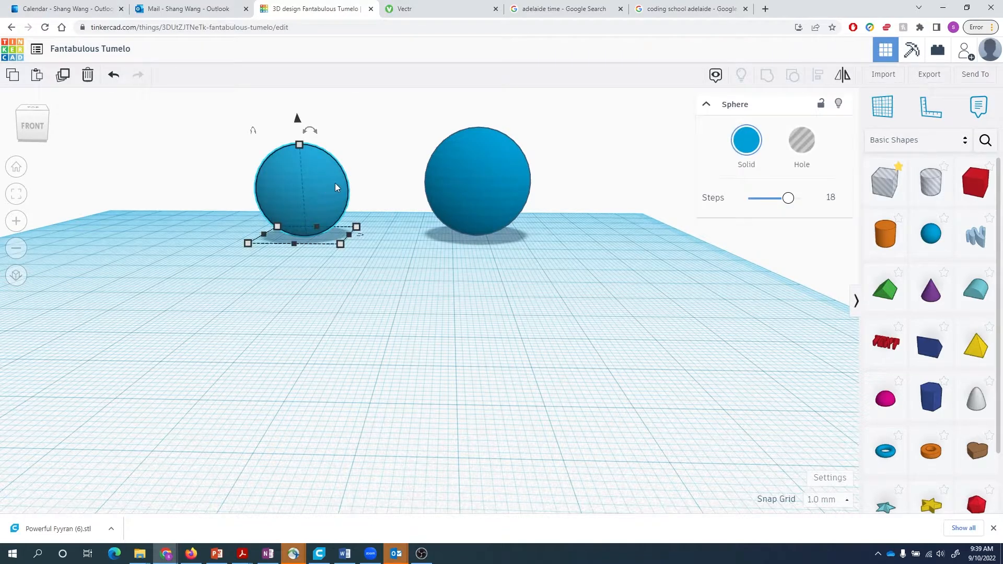
pyautogui.moveTo(335, 183); pyautogui.dragTo(354, 183)
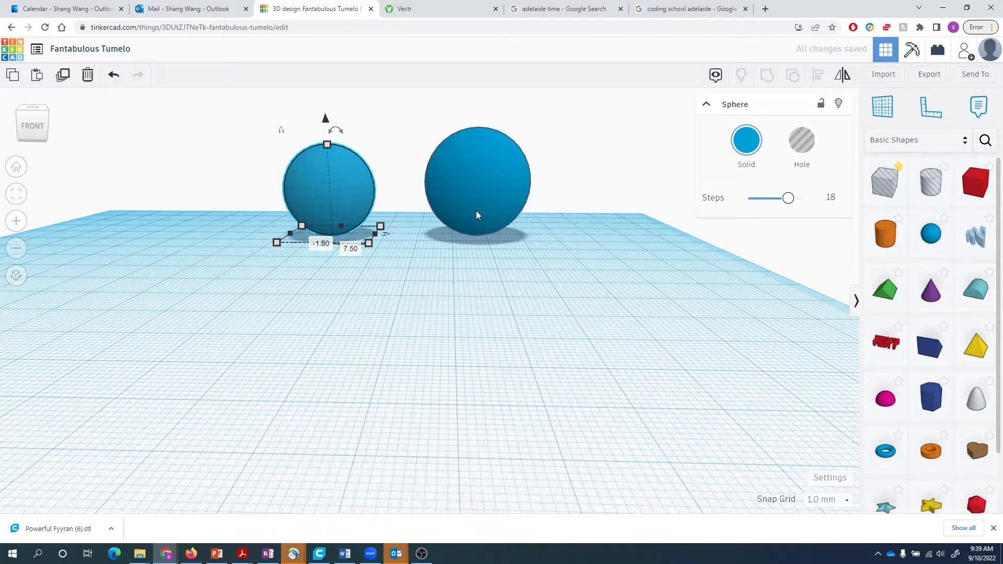
pyautogui.click(388, 275)
pyautogui.moveTo(389, 276); pyautogui.dragTo(405, 282, button='right')
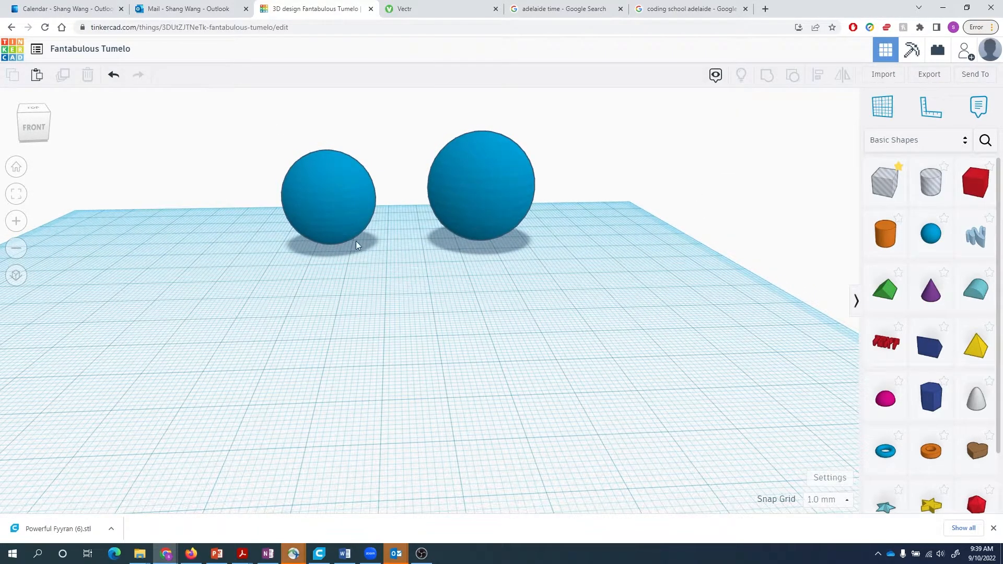
pyautogui.click(338, 238)
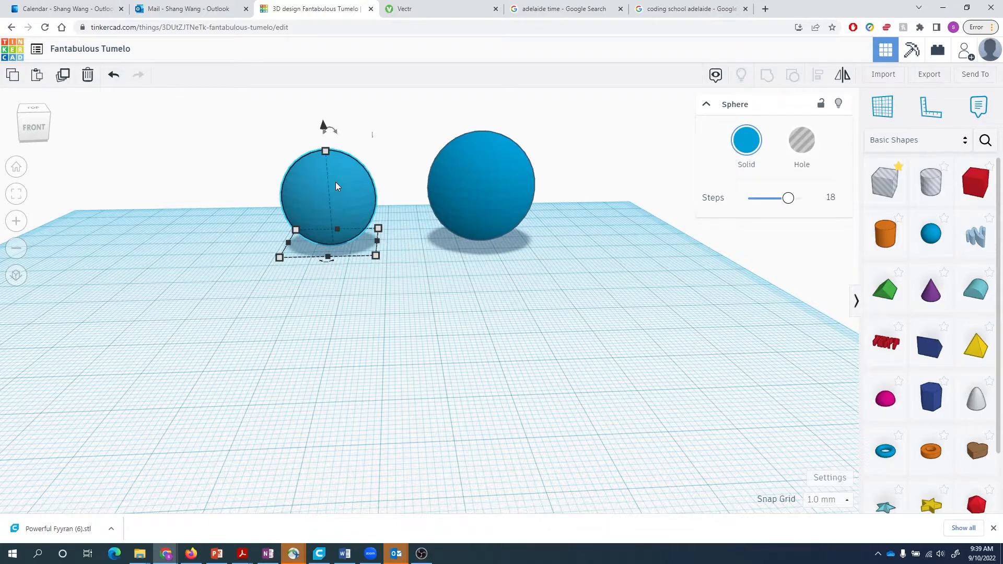
pyautogui.hotkey('ctrl', 'v')
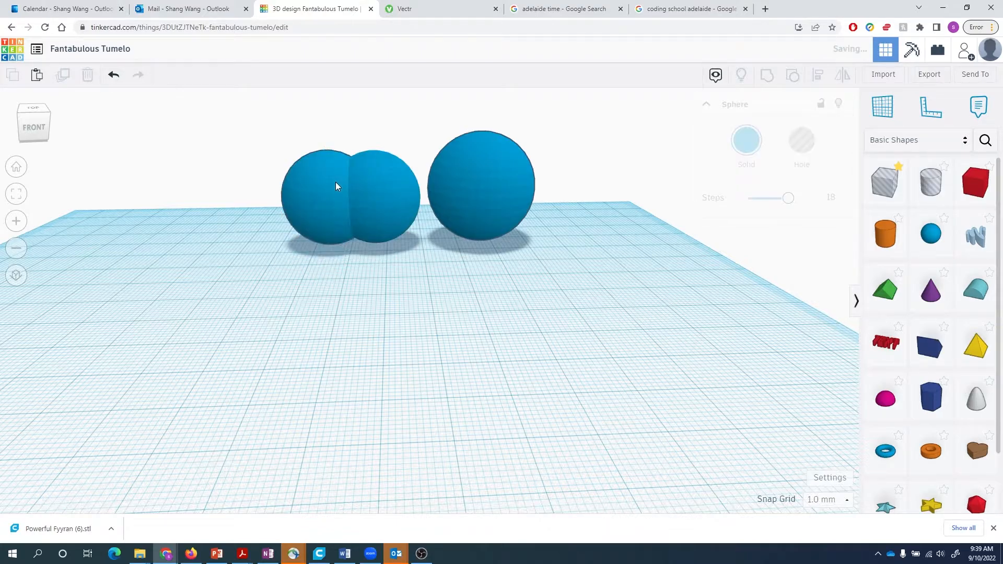
# - Drag the copy to the left side and set its width and length to 22.5 mm
pyautogui.click(378, 200)
pyautogui.moveTo(394, 198); pyautogui.dragTo(197, 204)
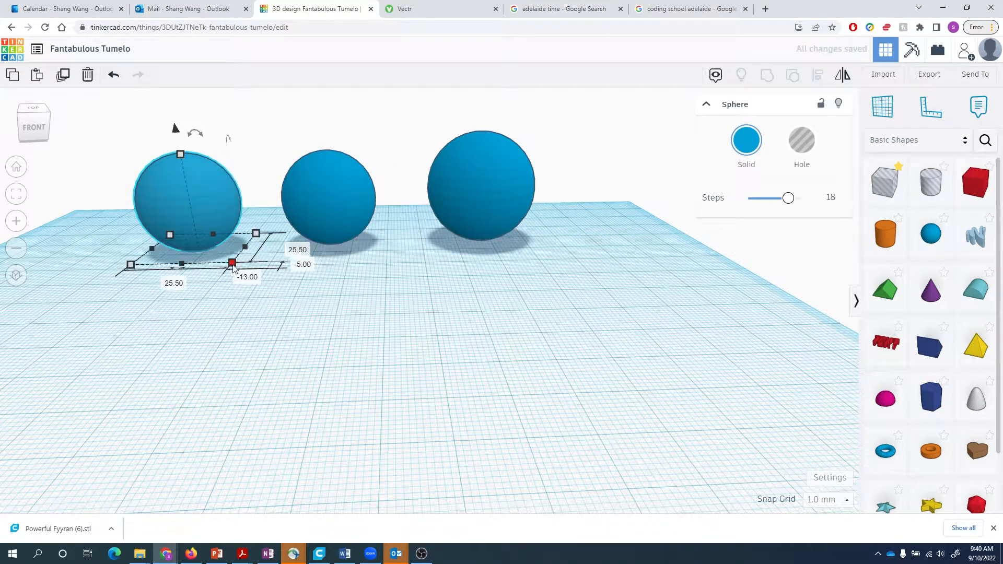
pyautogui.click(166, 280)
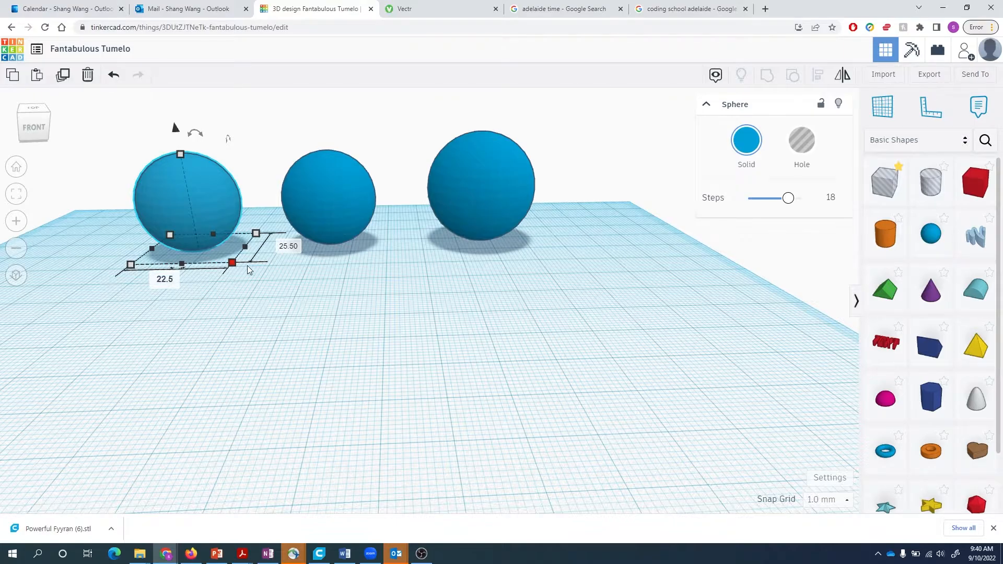
pyautogui.press('Tab')
pyautogui.write('22.5')
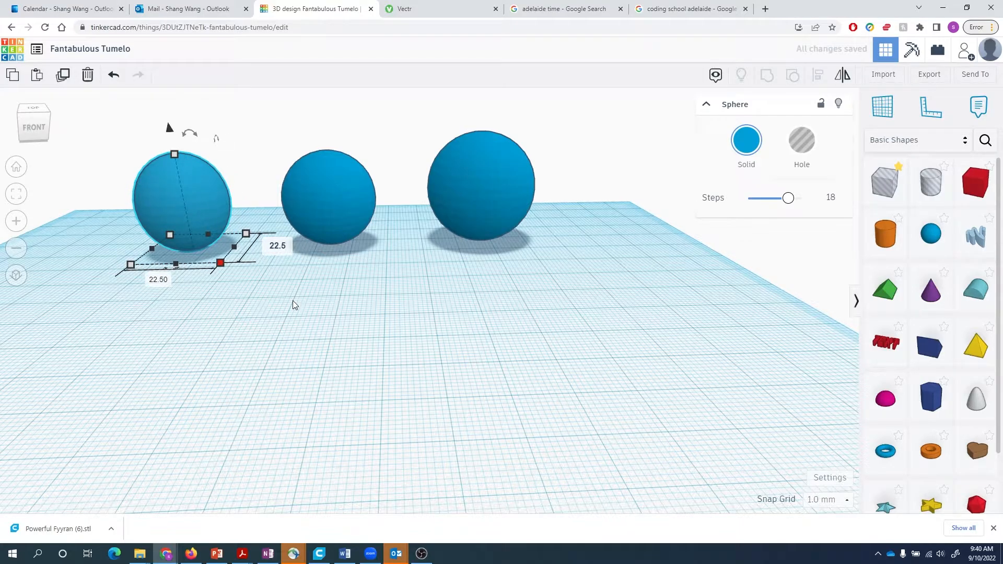
pyautogui.press('Return')
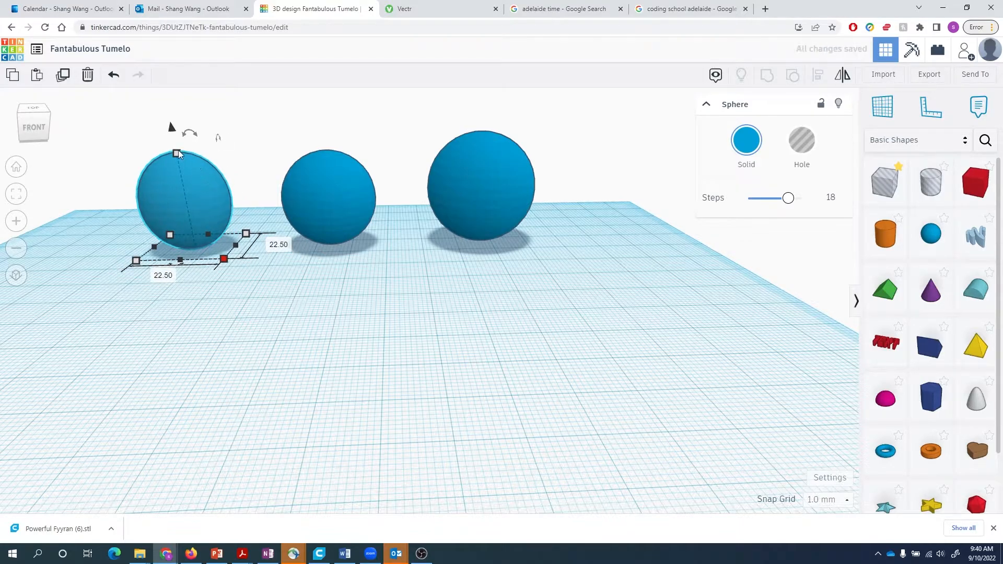
# - Set the copy's height to 22.5 mm
pyautogui.moveTo(178, 151)
pyautogui.click(231, 203)
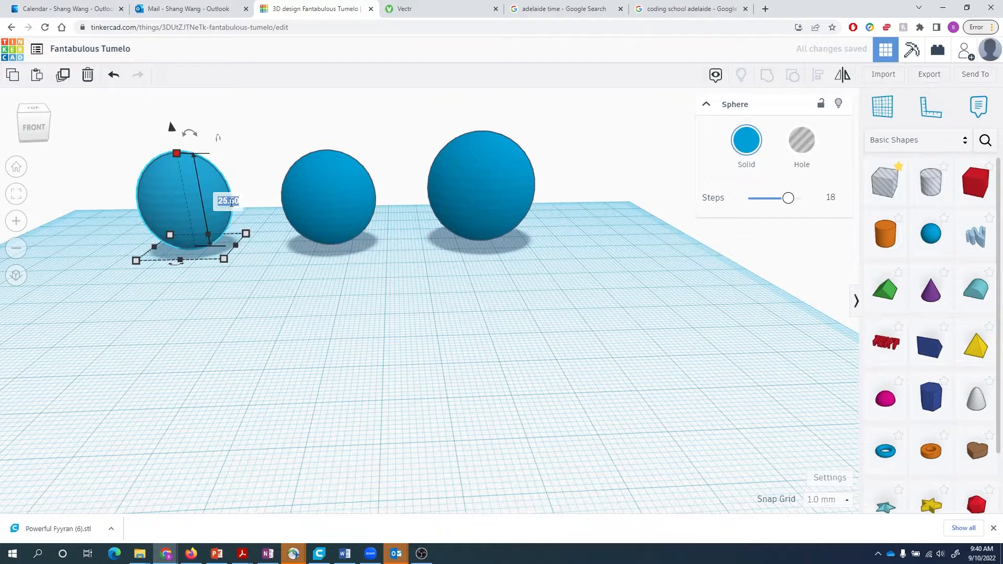
pyautogui.write('22.5')
pyautogui.press('Return')
pyautogui.click(297, 293)
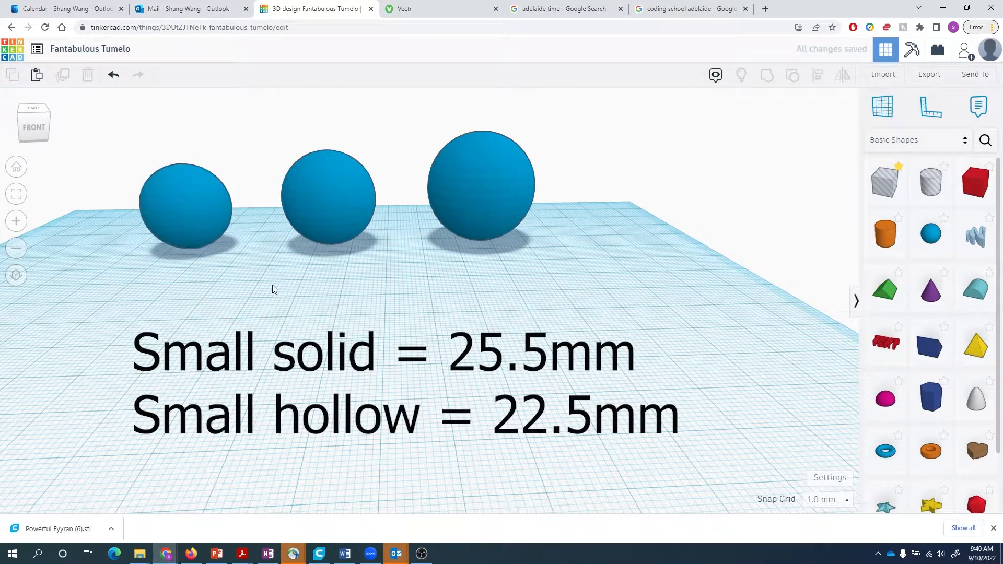
# - Turn the 22.5 mm sphere into a hole
pyautogui.click(221, 214)
pyautogui.click(802, 140)
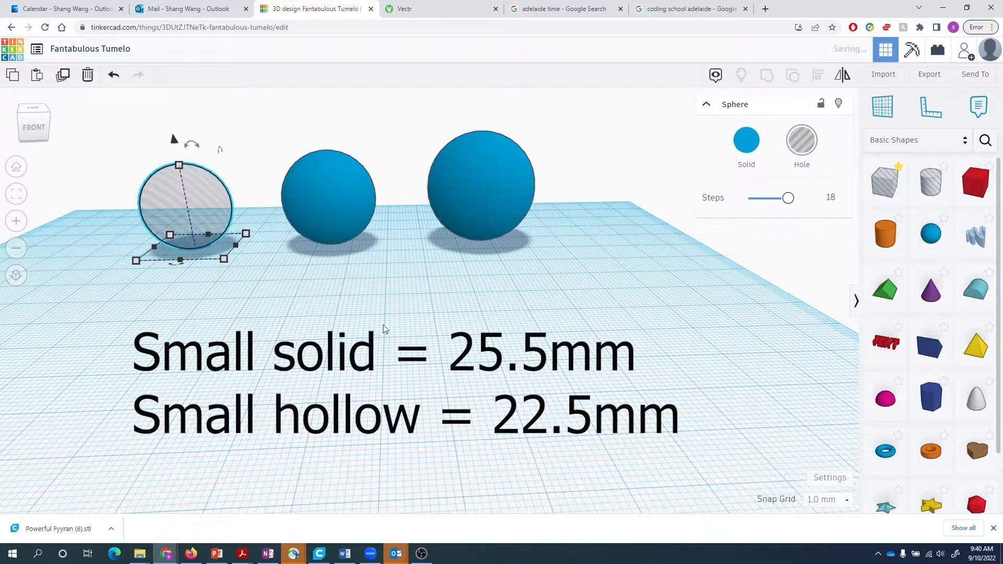
pyautogui.click(262, 327)
pyautogui.moveTo(264, 326); pyautogui.dragTo(283, 323, button='right')
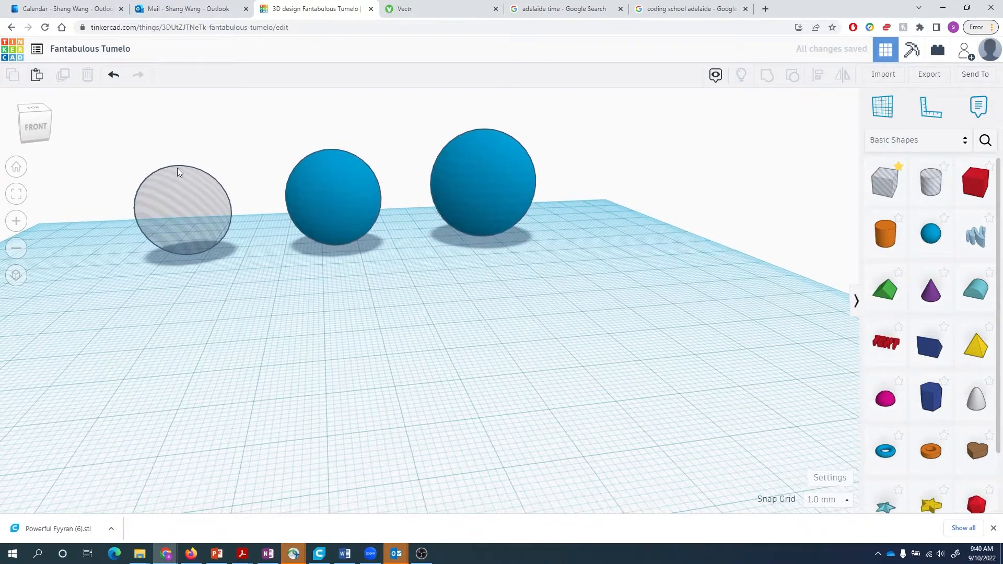
# - Align the hole with the 25.5 mm sphere side to side and front to back
pyautogui.moveTo(118, 129); pyautogui.dragTo(354, 286)
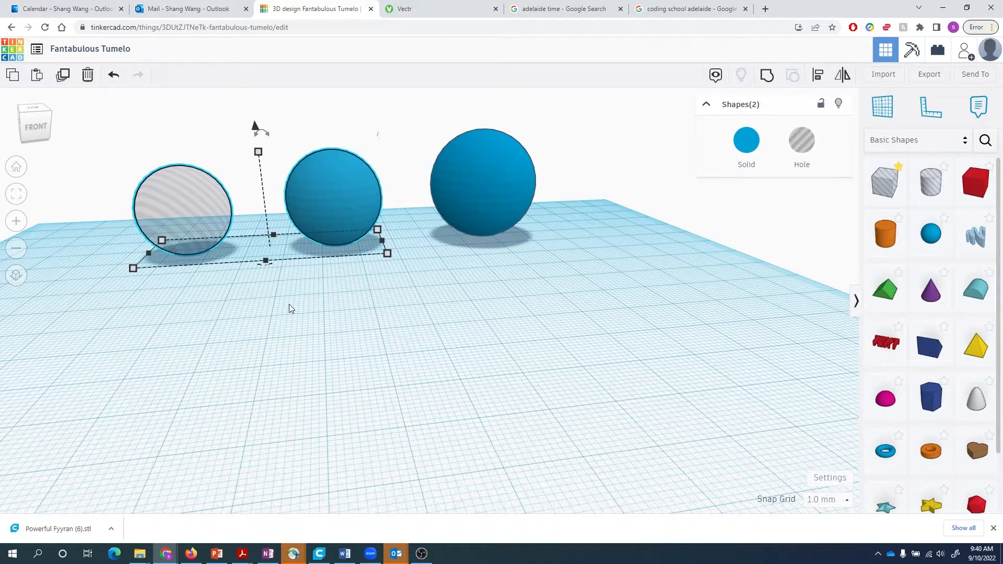
pyautogui.moveTo(290, 306); pyautogui.dragTo(290, 313, button='right')
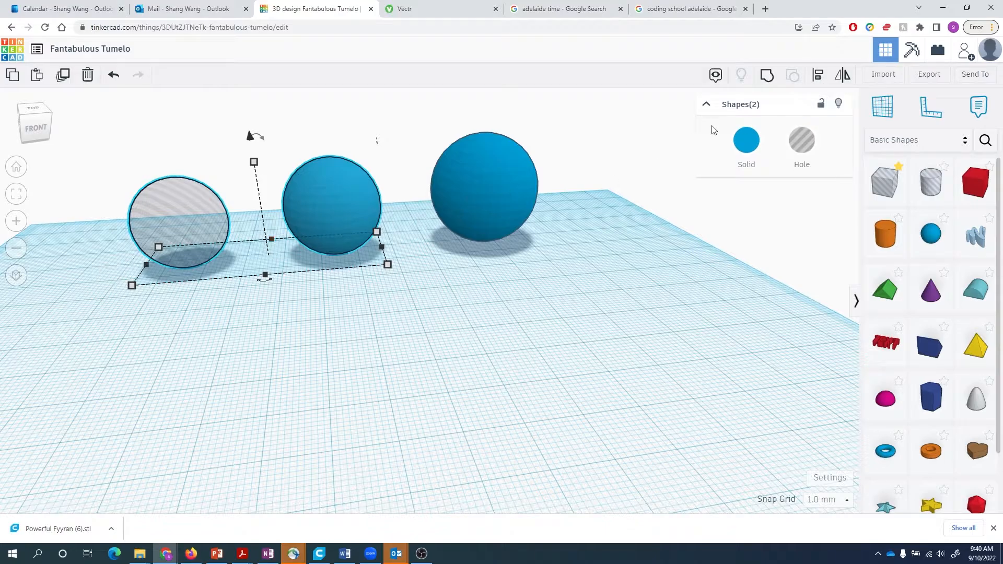
pyautogui.click(818, 77)
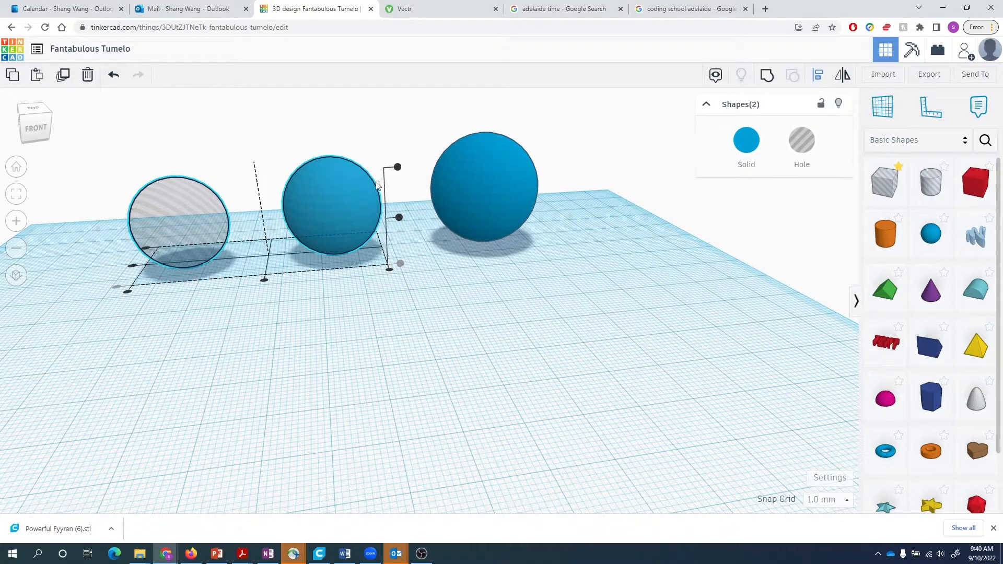
pyautogui.click(132, 266)
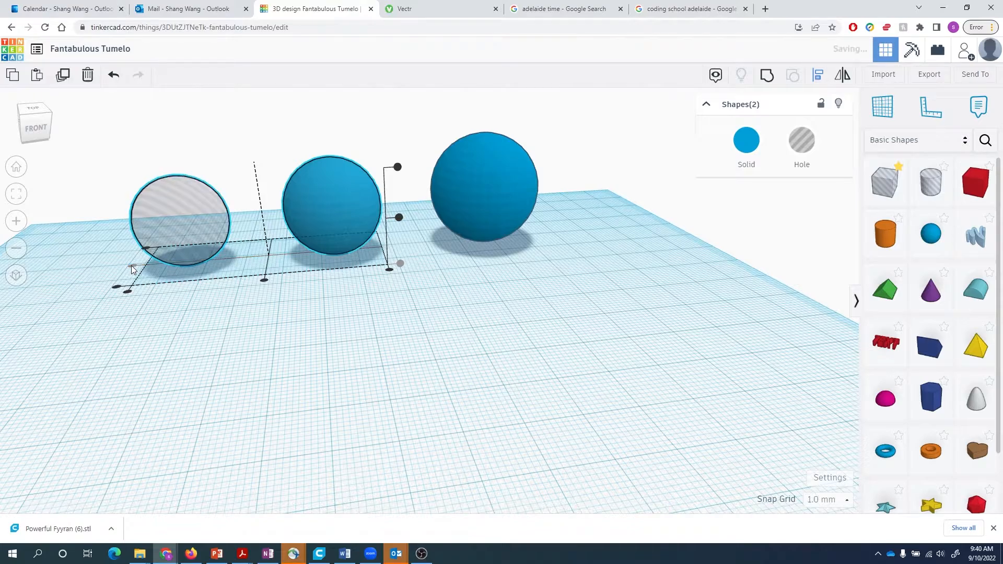
pyautogui.click(264, 281)
pyautogui.click(305, 277)
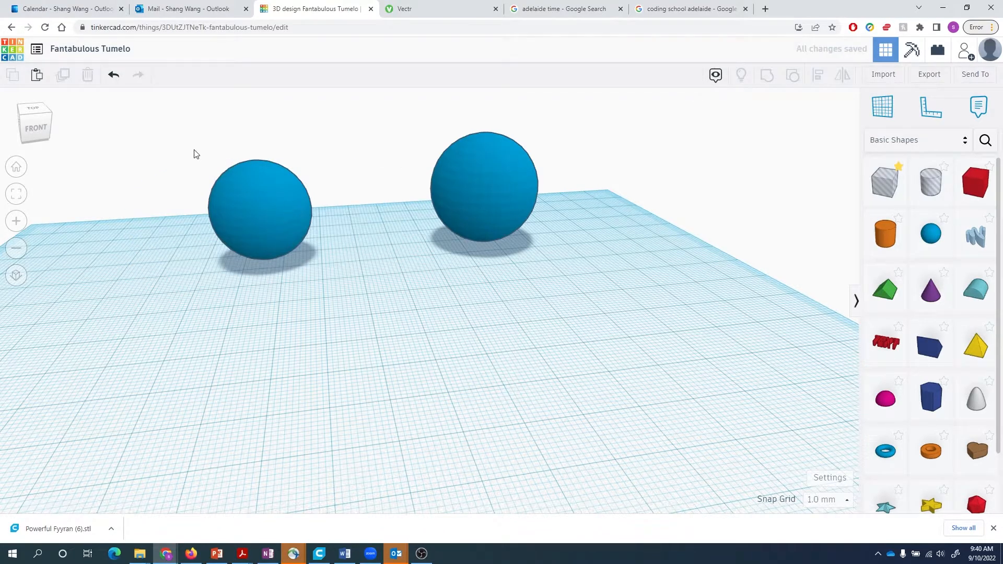
# - Centre the hole vertically in the 25.5 mm sphere and group them
pyautogui.click(258, 249)
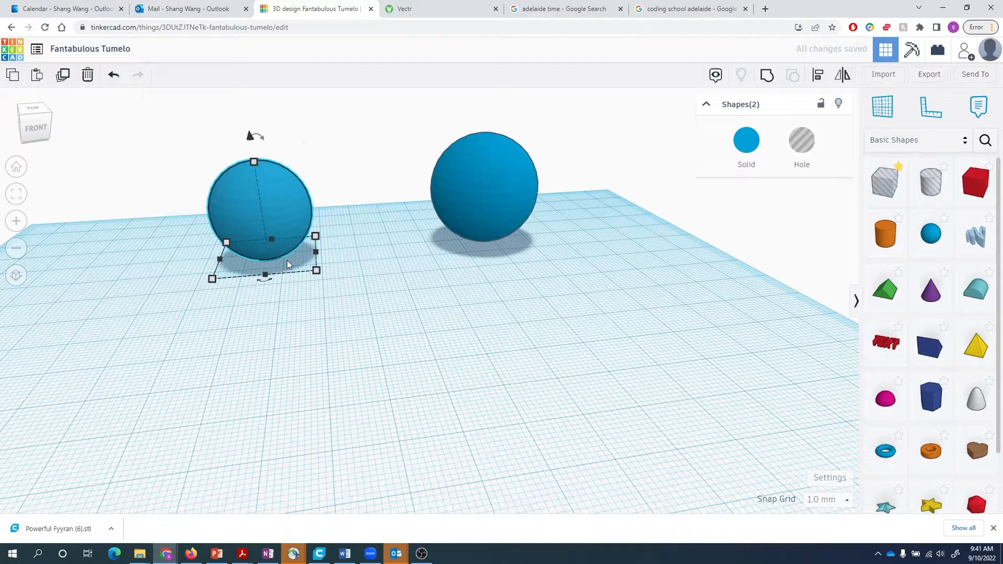
pyautogui.press('l')
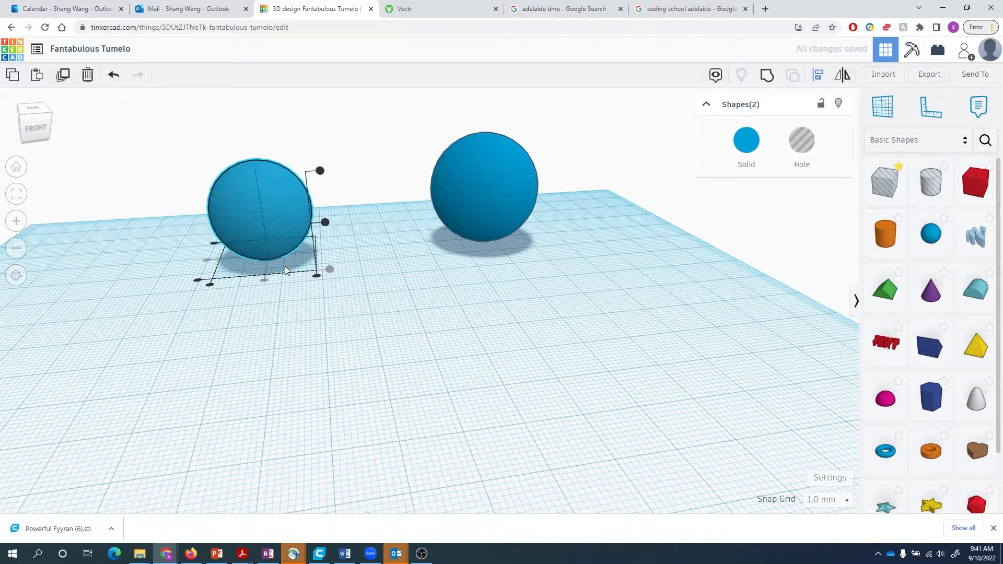
pyautogui.click(324, 224)
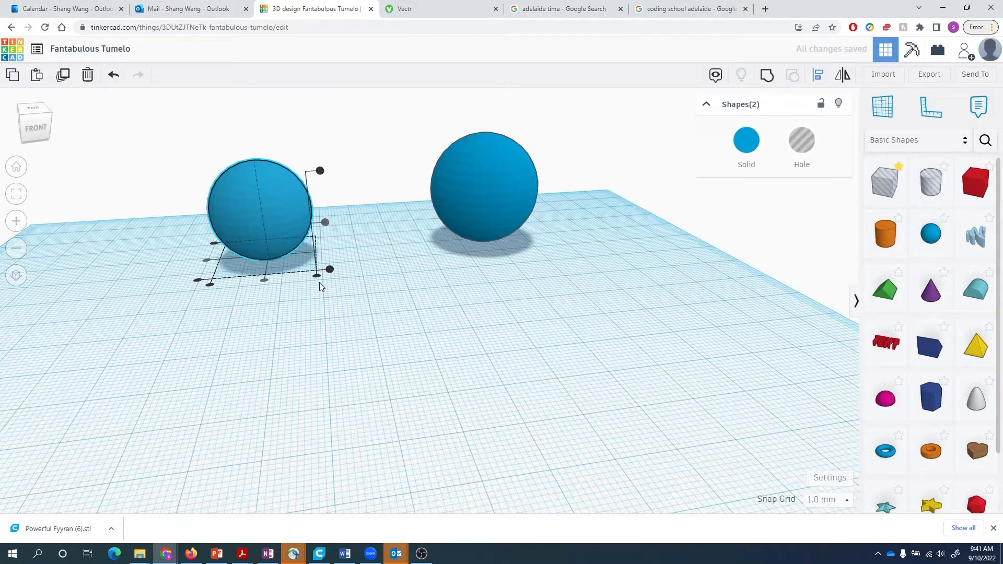
pyautogui.hotkey('ctrl', 'g')
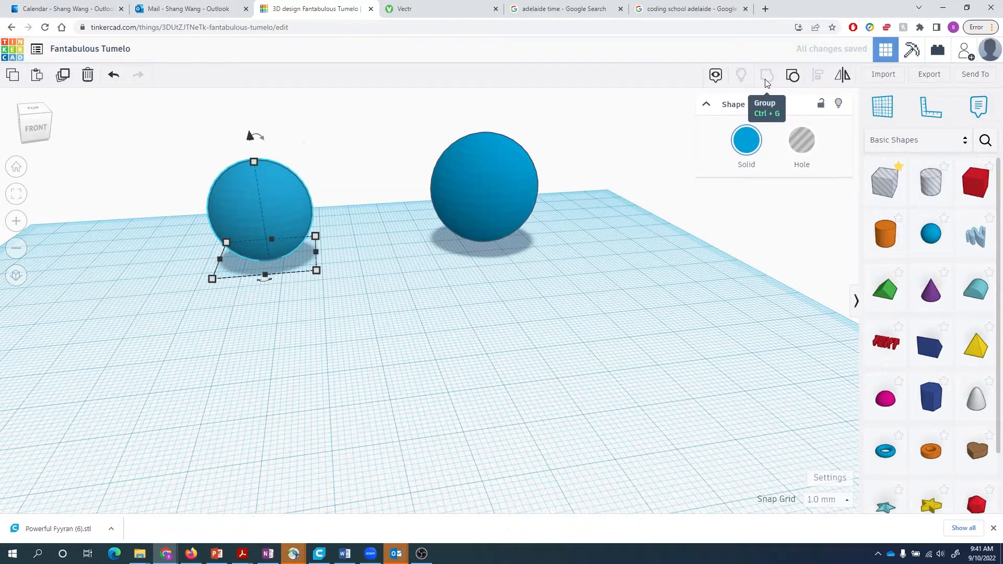
pyautogui.click(349, 338)
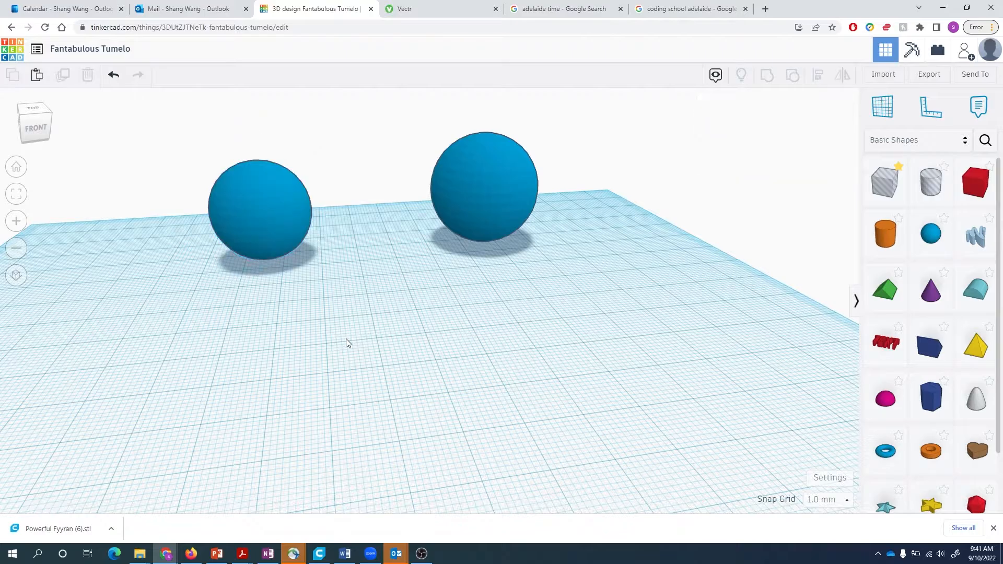
# - Centre the 25.5 mm hollow ball in the 30 mm hollow sphere on all three axes
pyautogui.moveTo(363, 304); pyautogui.dragTo(402, 308, button='right')
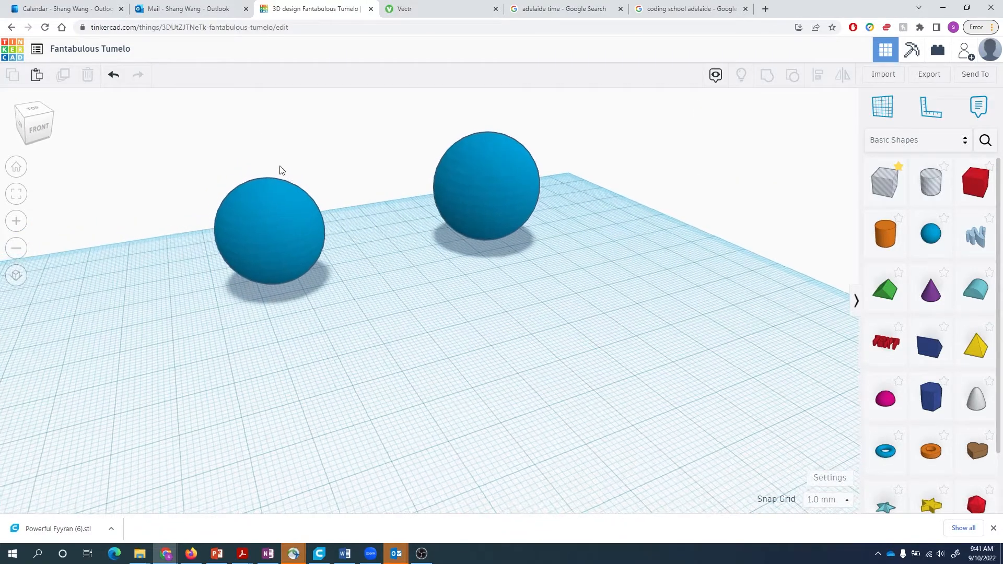
pyautogui.moveTo(180, 117); pyautogui.dragTo(585, 329)
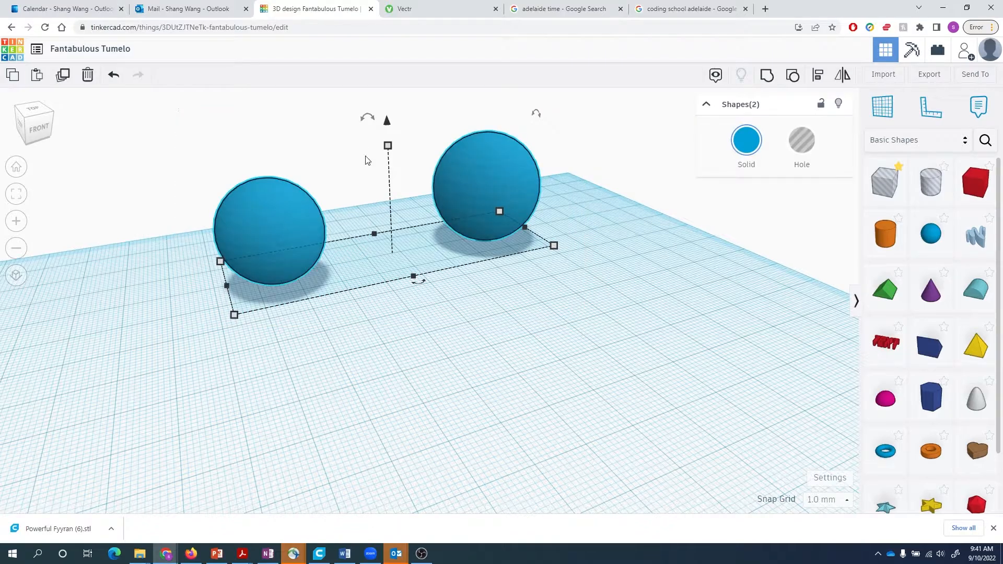
pyautogui.press('l')
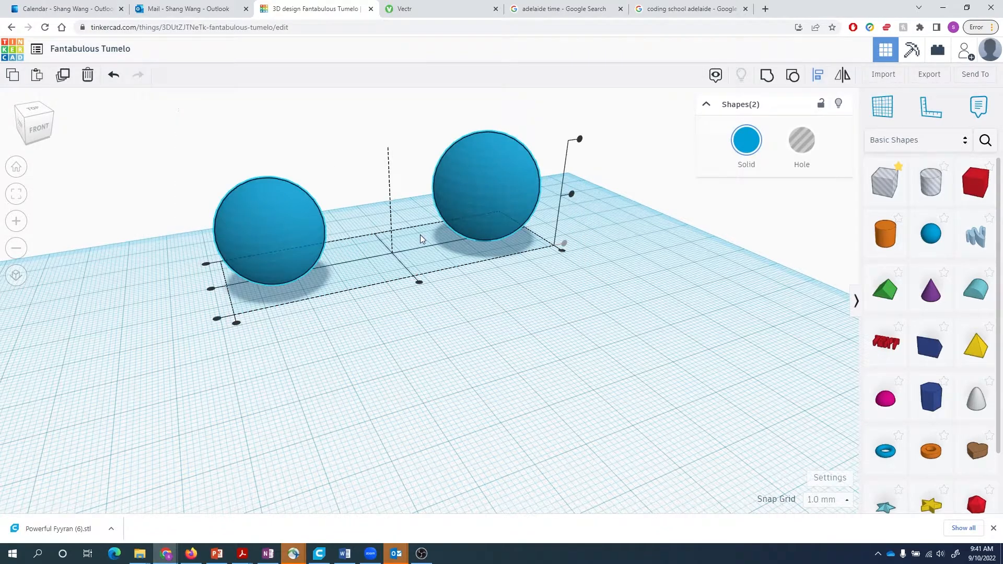
pyautogui.click(419, 283)
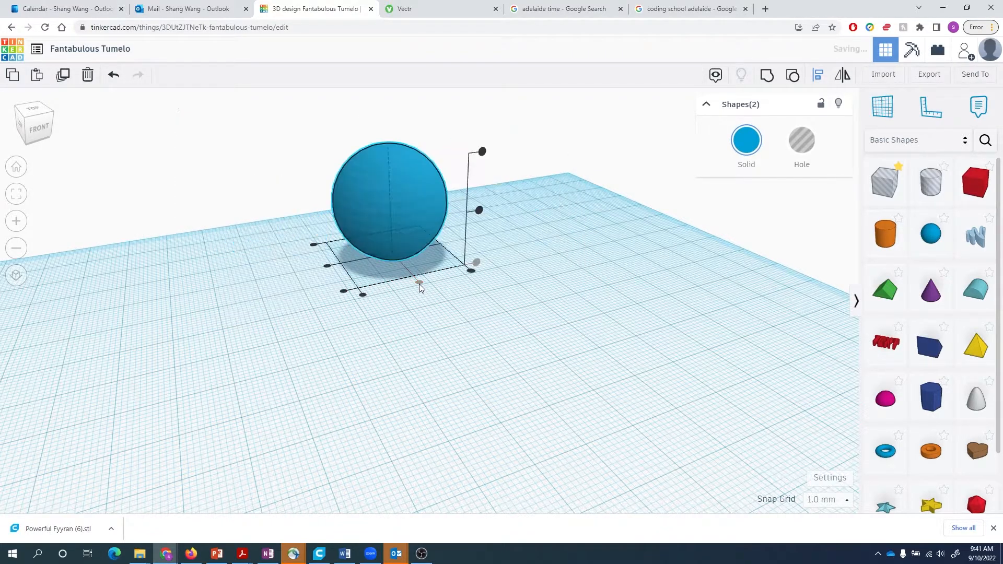
pyautogui.click(326, 266)
pyautogui.click(478, 211)
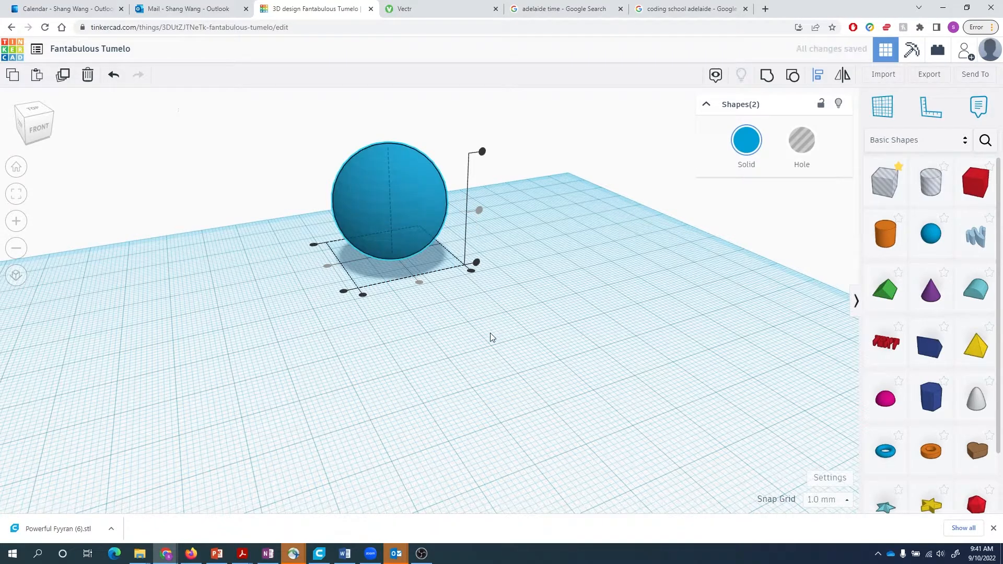
pyautogui.moveTo(490, 333); pyautogui.dragTo(476, 317, button='right')
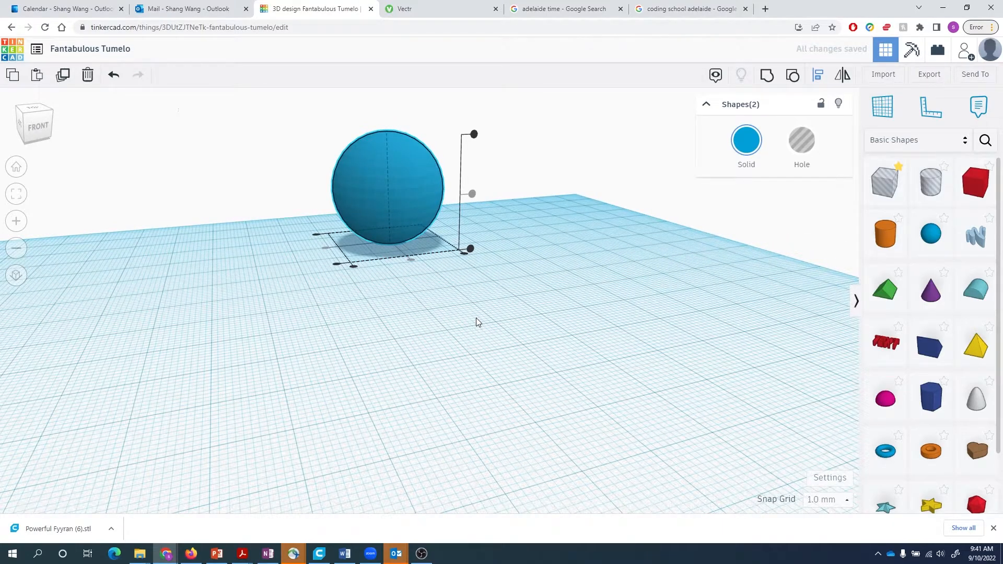
pyautogui.click(475, 317)
pyautogui.click(470, 320)
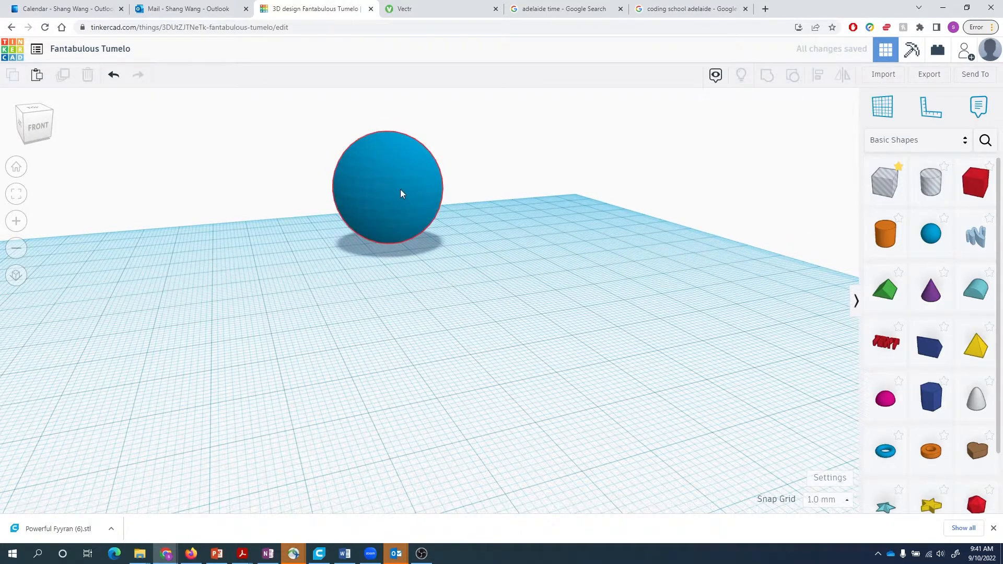
pyautogui.moveTo(505, 241); pyautogui.dragTo(509, 249, button='right')
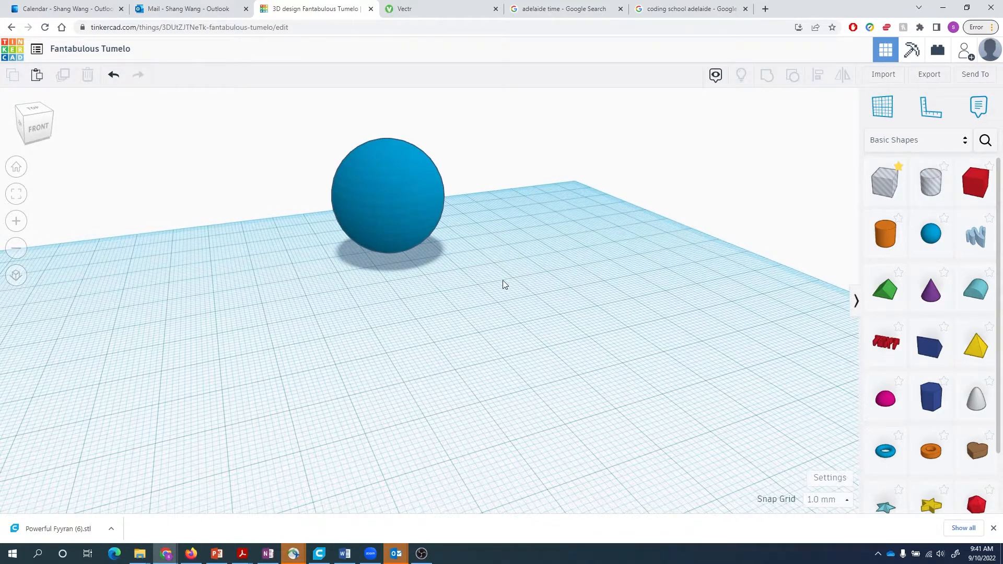
pyautogui.click(410, 199)
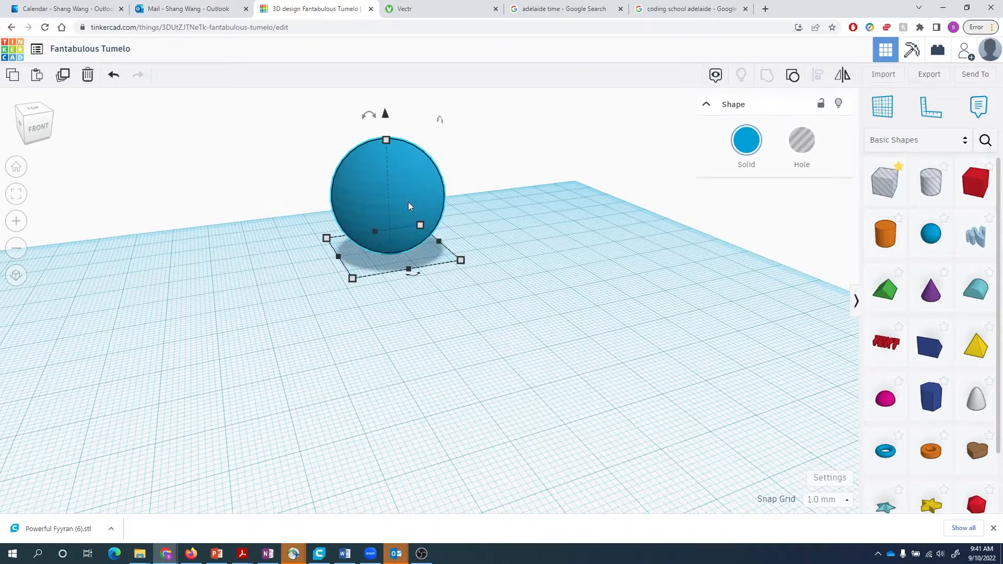
# - Move the sphere aside, place a box hole, and set its height to 7.5
pyautogui.moveTo(431, 207); pyautogui.dragTo(540, 218)
pyautogui.moveTo(887, 184); pyautogui.dragTo(294, 291)
pyautogui.click(284, 210)
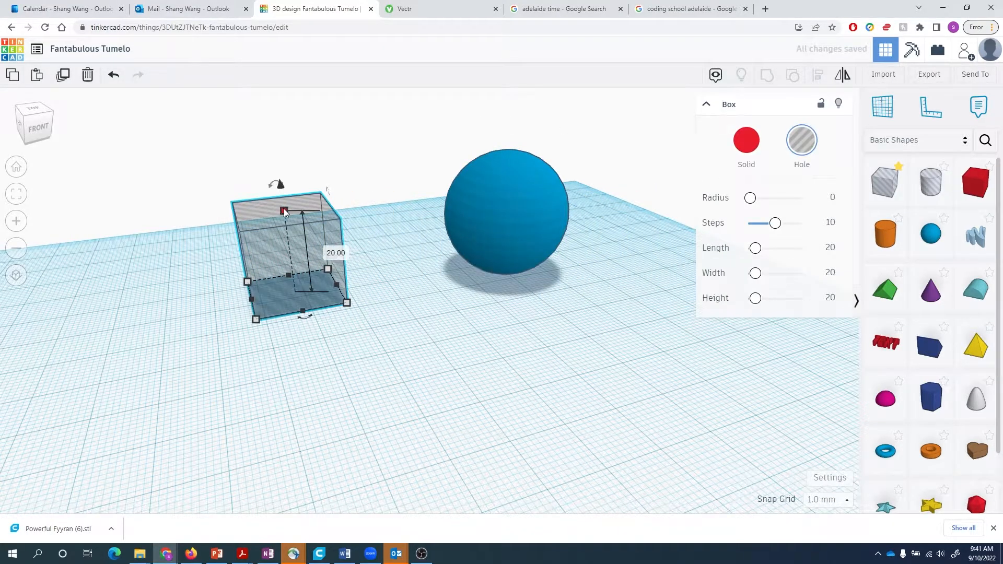
pyautogui.click(335, 253)
pyautogui.write('7.5')
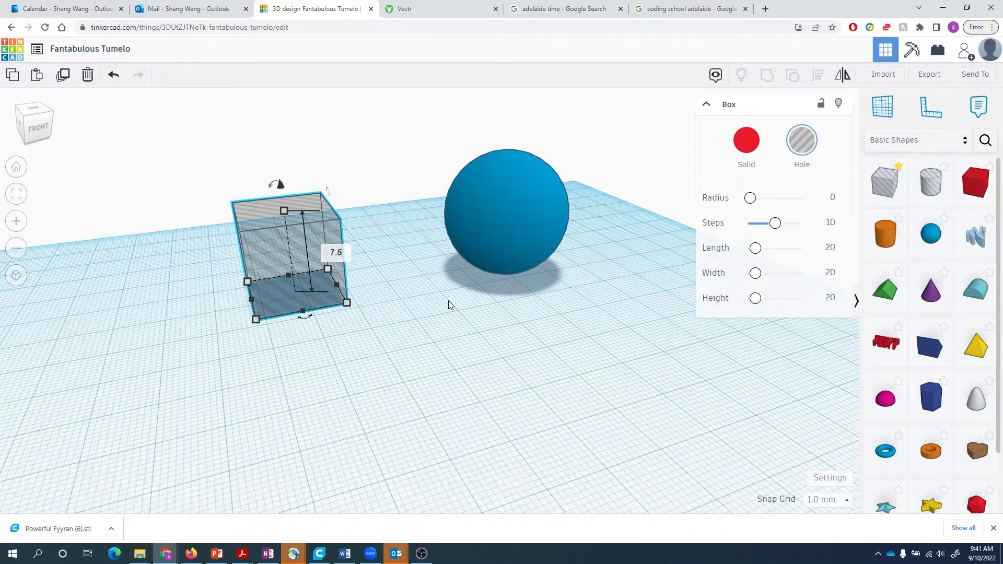
pyautogui.press('Return')
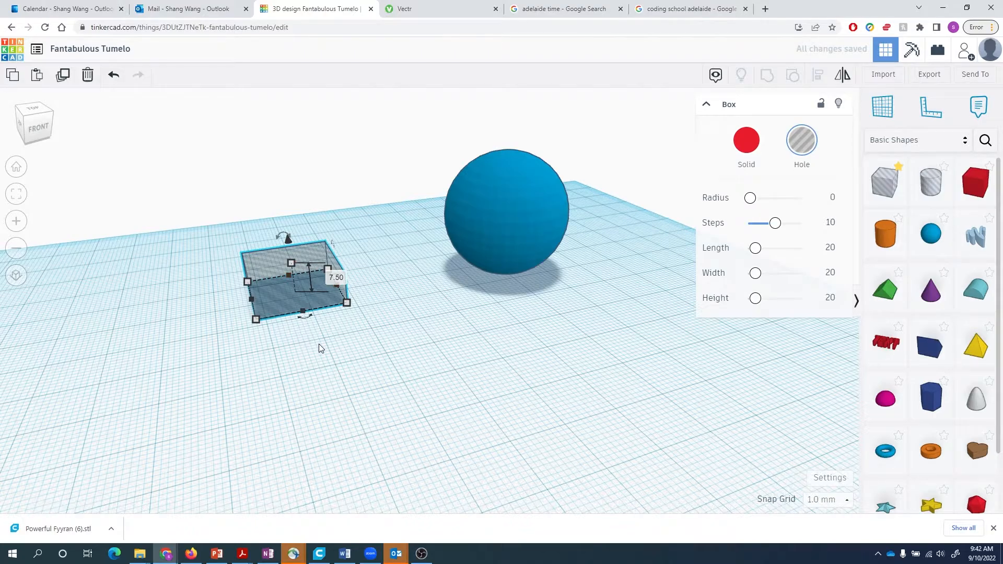
# - Make the box hole 40 by 40 and shift it left beside the sphere
pyautogui.moveTo(320, 348); pyautogui.dragTo(271, 337, button='right')
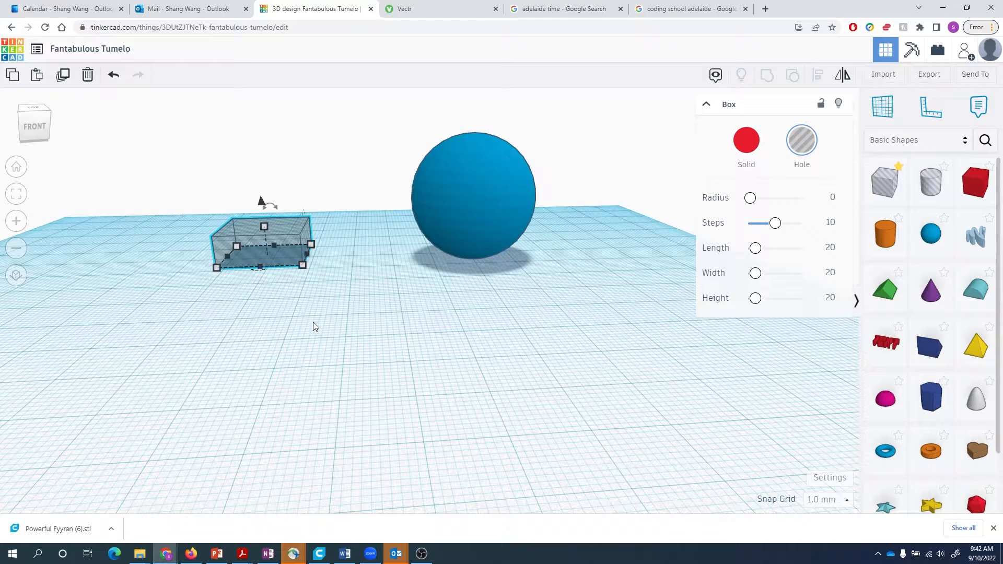
pyautogui.moveTo(312, 316); pyautogui.dragTo(313, 323, button='right')
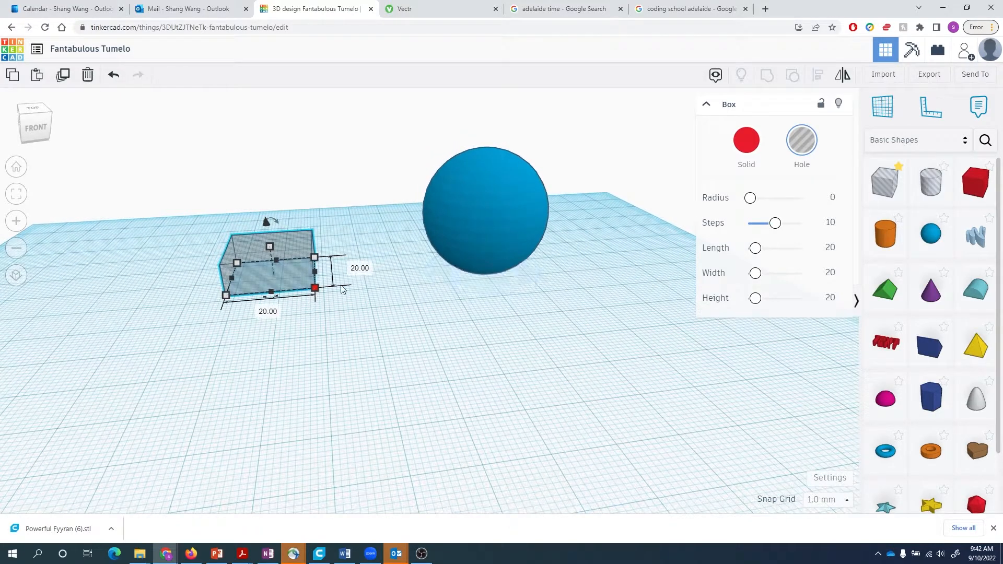
pyautogui.click(275, 311)
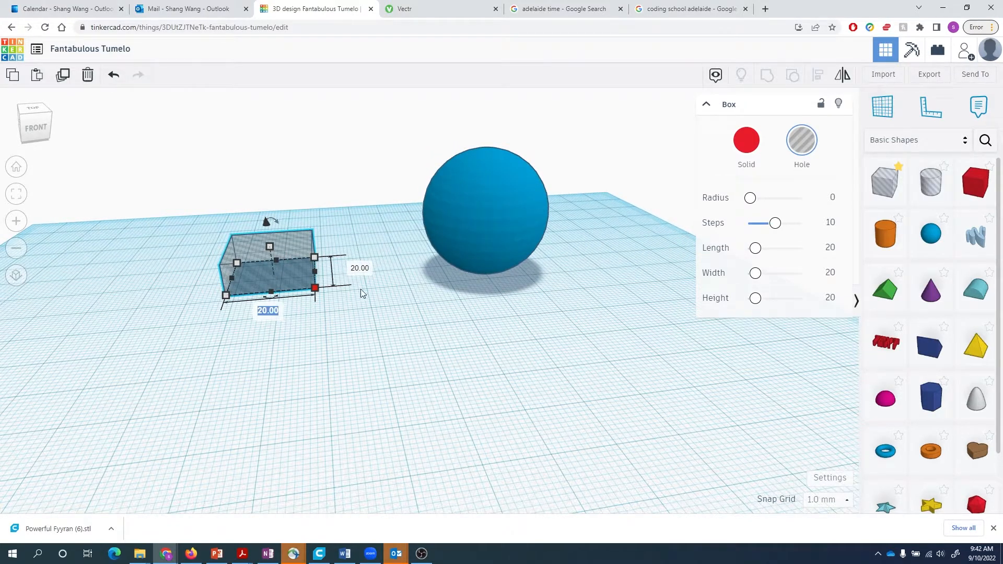
pyautogui.write('40')
pyautogui.press('Return')
pyautogui.click(432, 263)
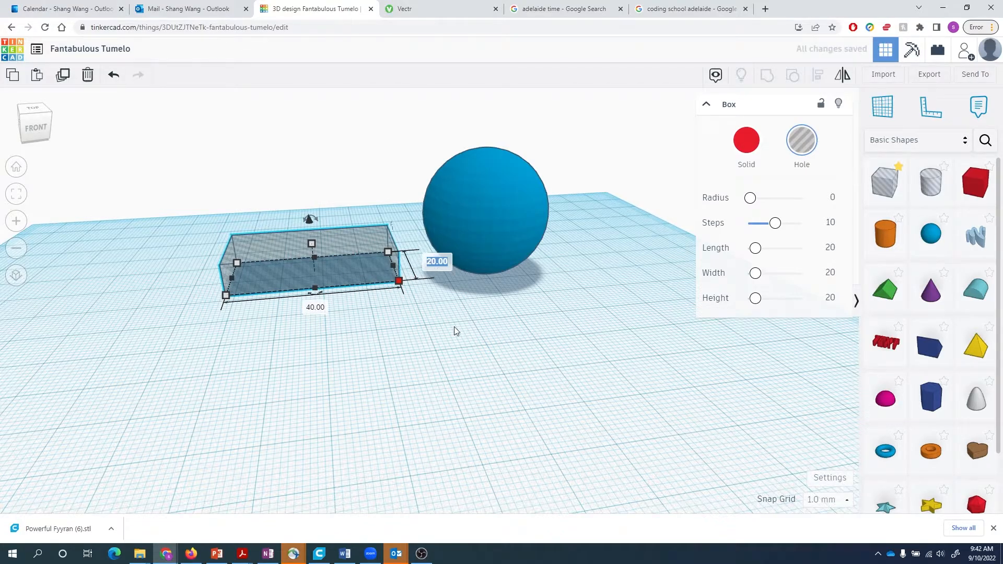
pyautogui.write('40')
pyautogui.press('Return')
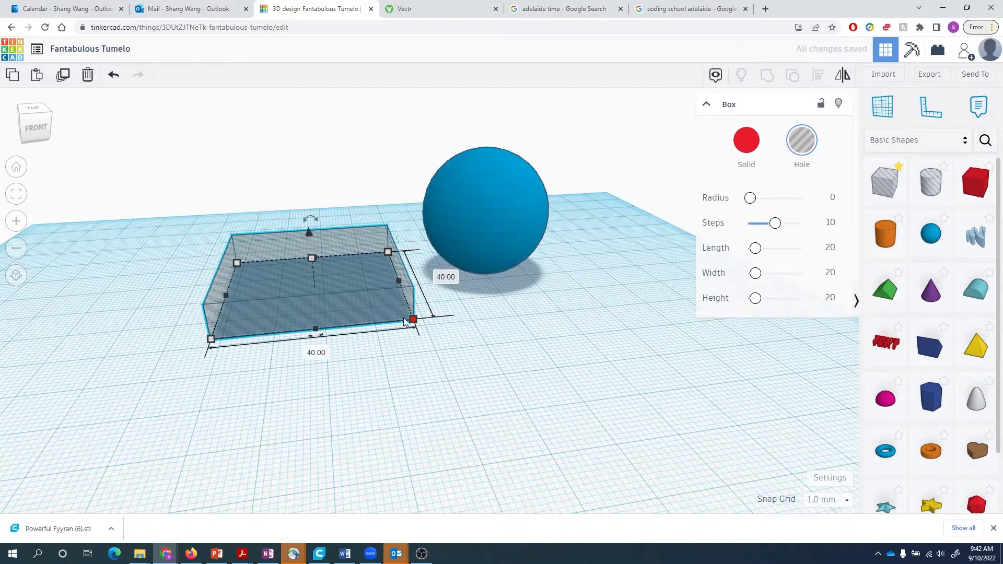
pyautogui.moveTo(361, 296); pyautogui.dragTo(322, 290)
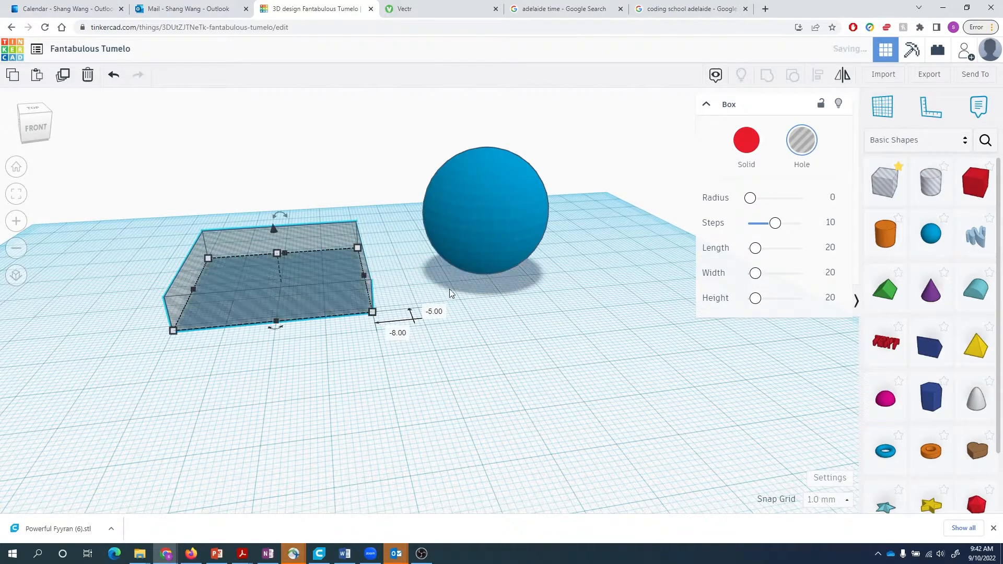
pyautogui.click(204, 150)
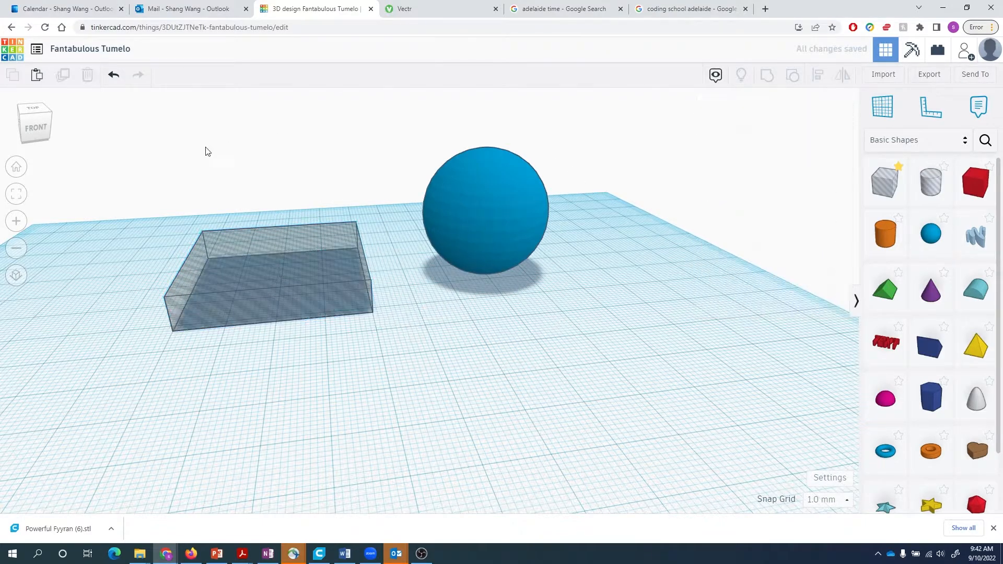
# - Group the sphere with the 40×40 box hole after trying an alignment and undoing it
pyautogui.moveTo(124, 132); pyautogui.dragTo(561, 344)
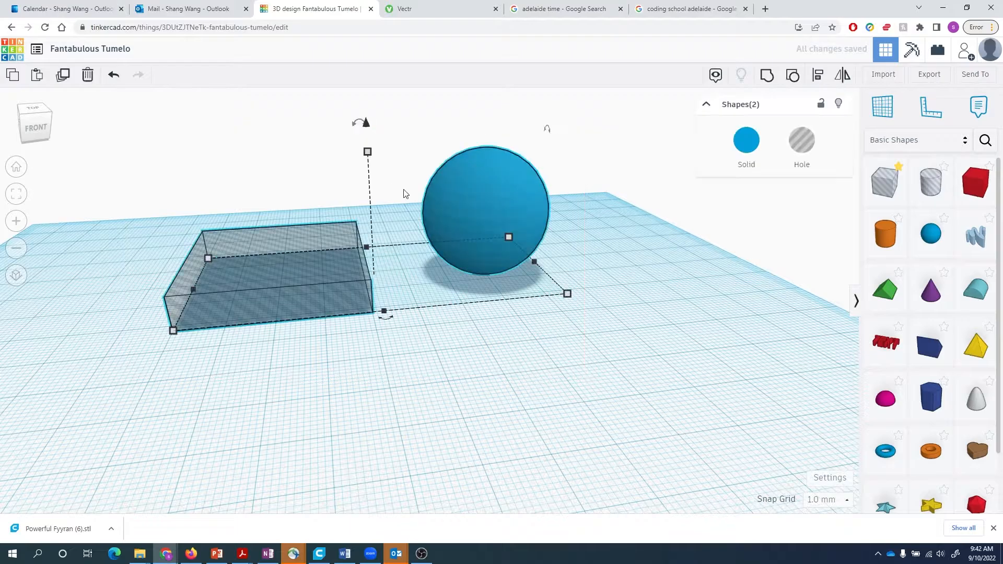
pyautogui.press('l')
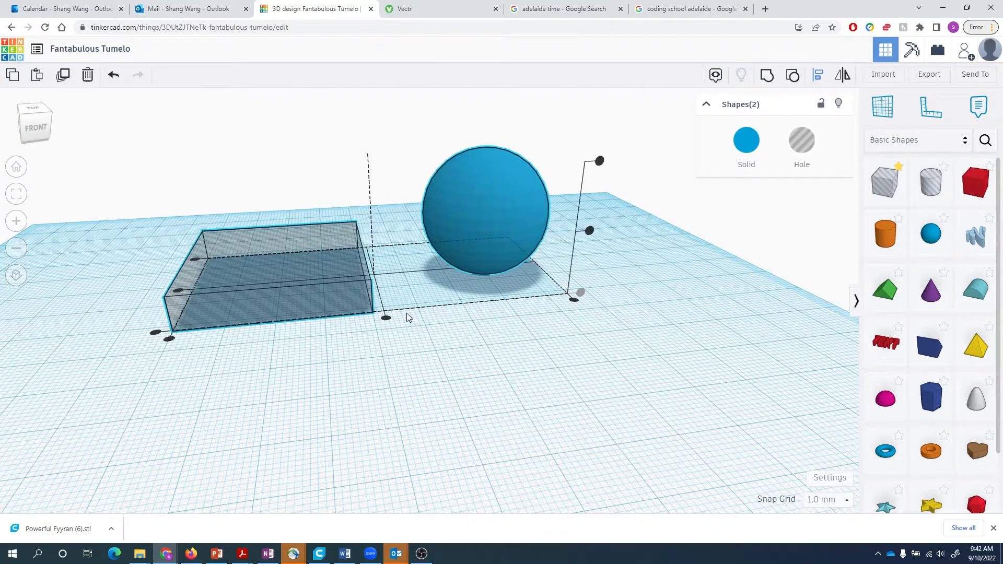
pyautogui.click(385, 317)
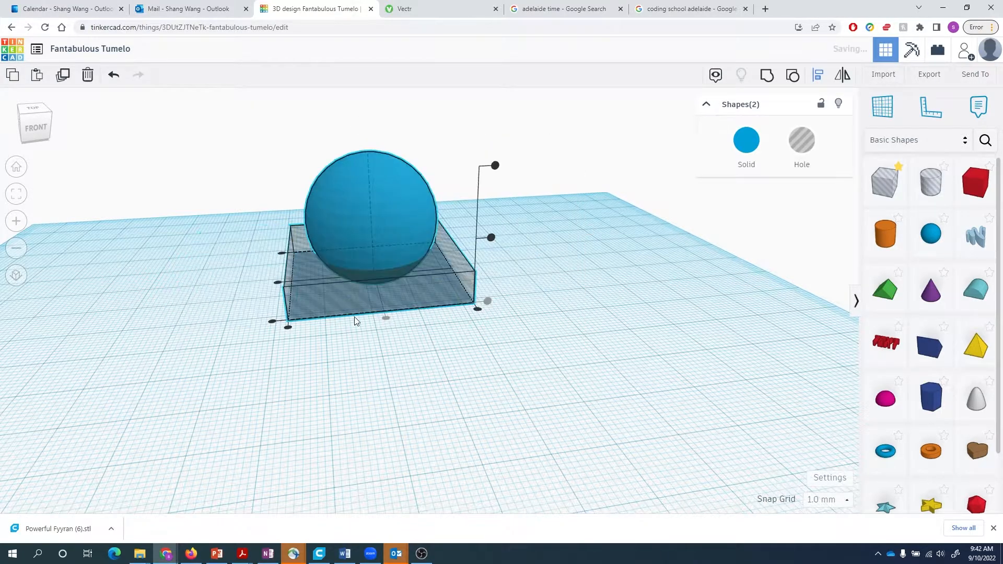
pyautogui.click(277, 284)
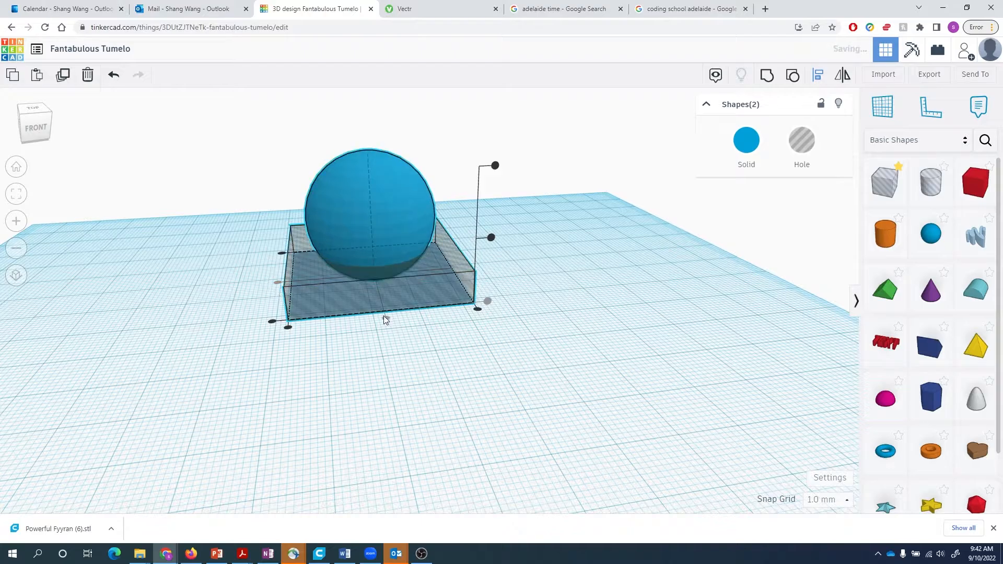
pyautogui.click(491, 238)
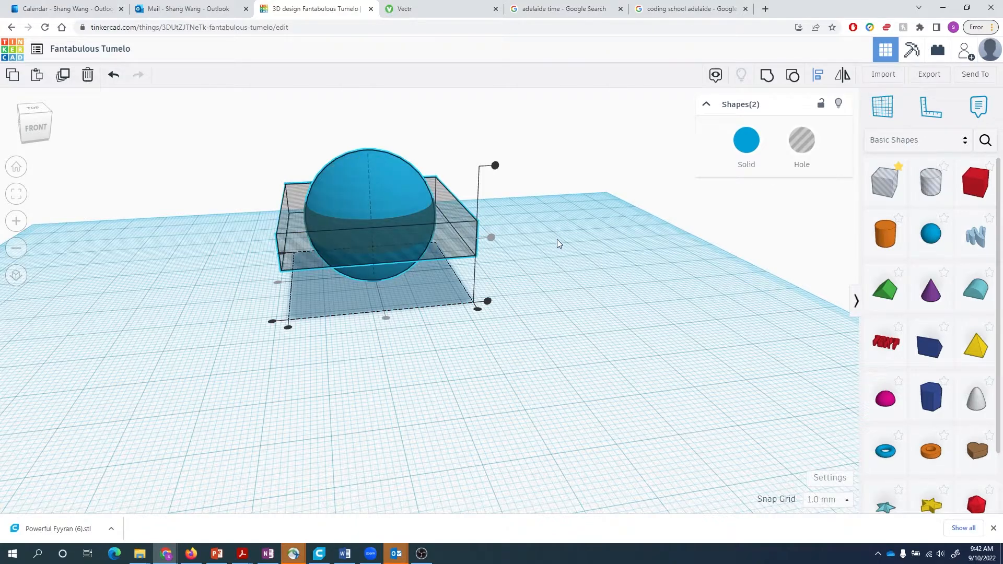
pyautogui.hotkey('ctrl', 'z')
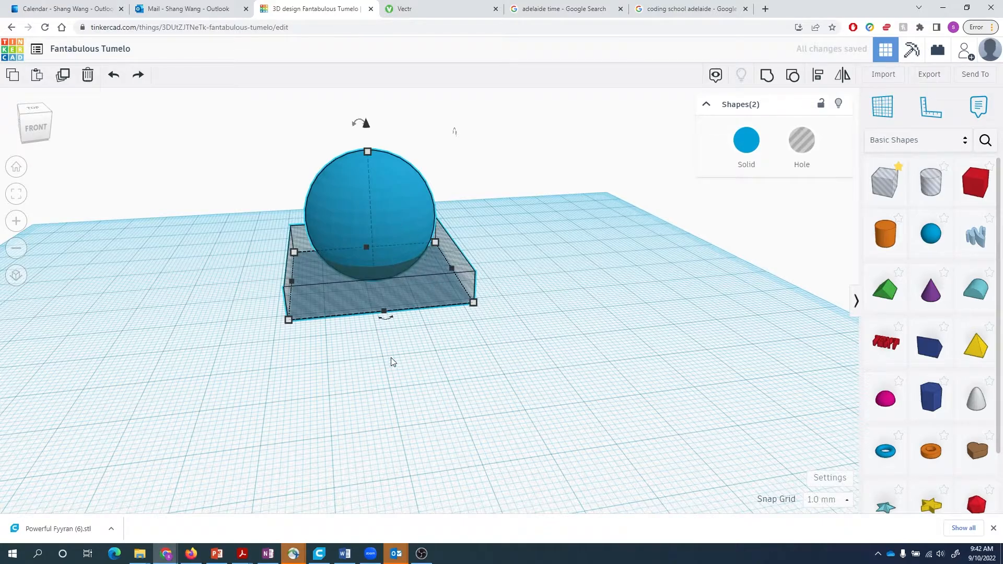
pyautogui.moveTo(391, 358); pyautogui.dragTo(368, 365, button='right')
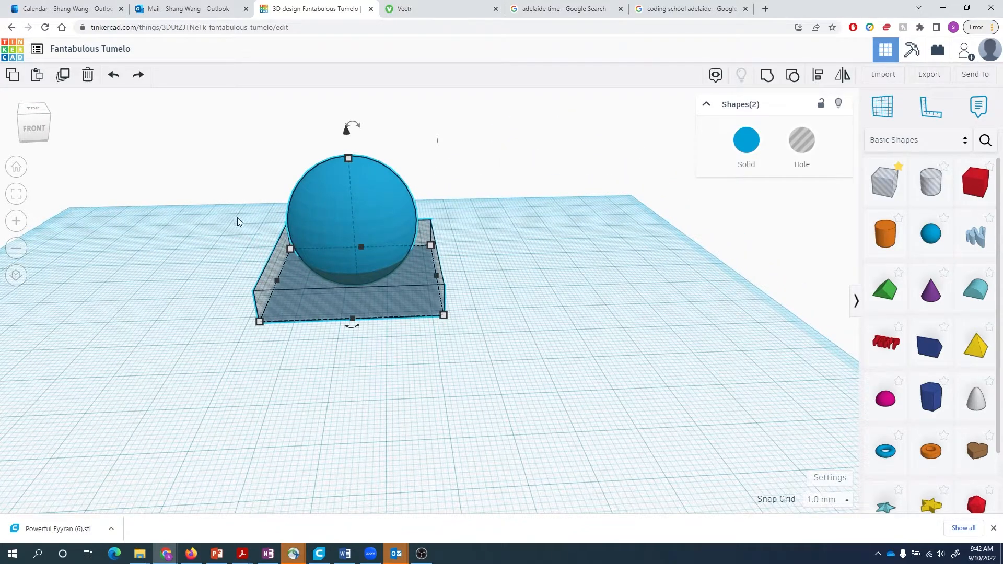
pyautogui.hotkey('ctrl', 'g')
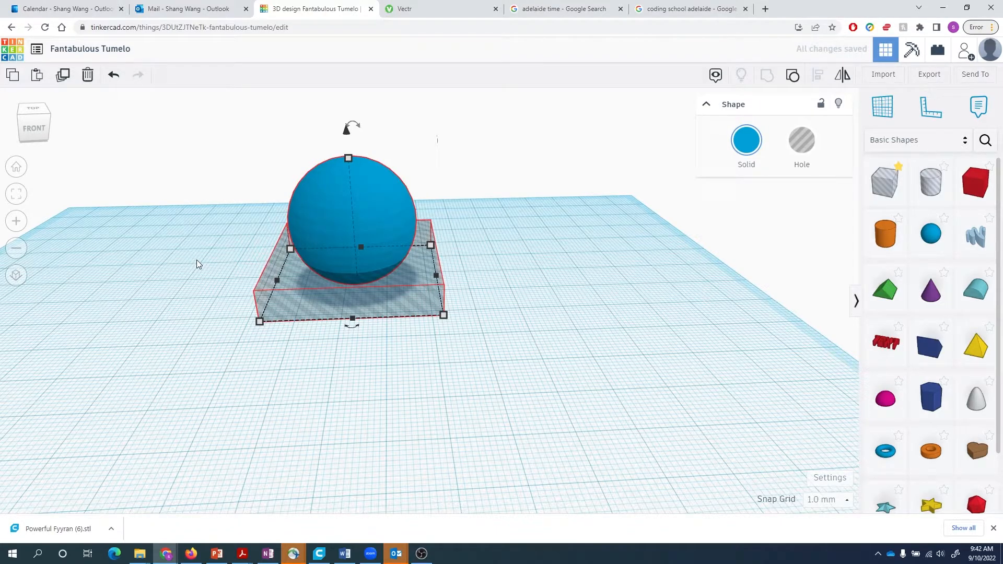
pyautogui.click(197, 259)
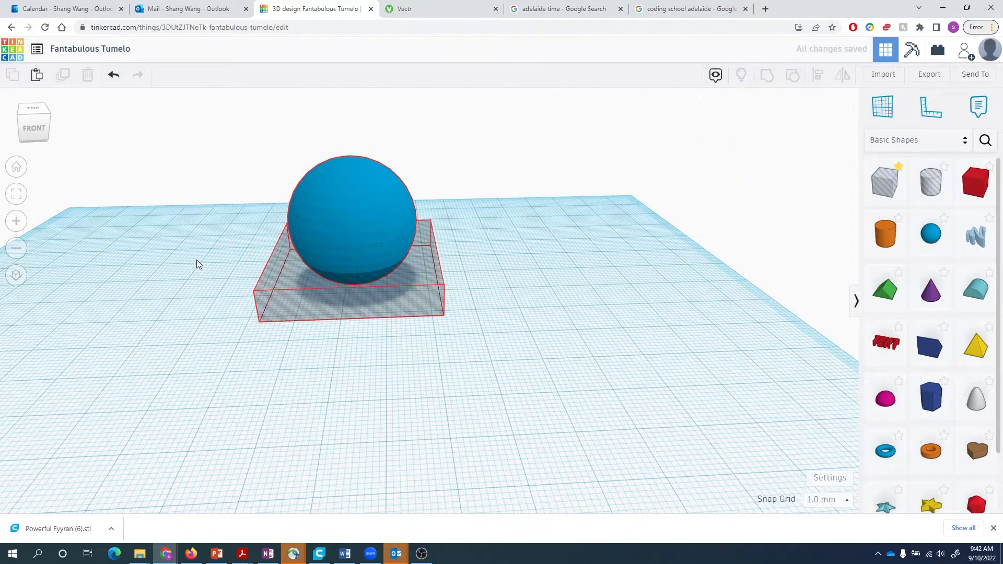
pyautogui.moveTo(287, 334); pyautogui.dragTo(314, 319, button='right')
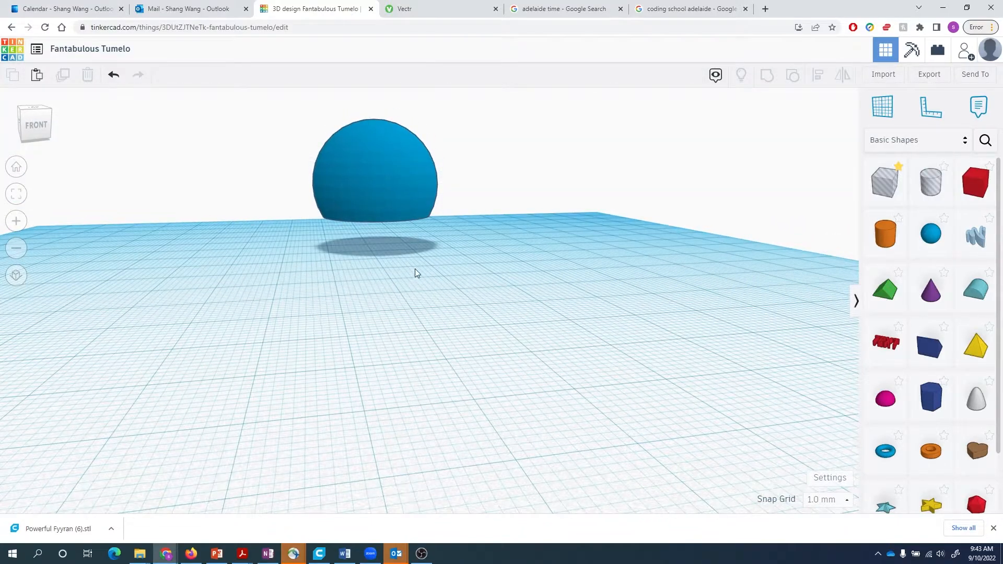
# - Move the cut sphere to the right and inspect it from below
pyautogui.moveTo(415, 268); pyautogui.dragTo(419, 296, button='right')
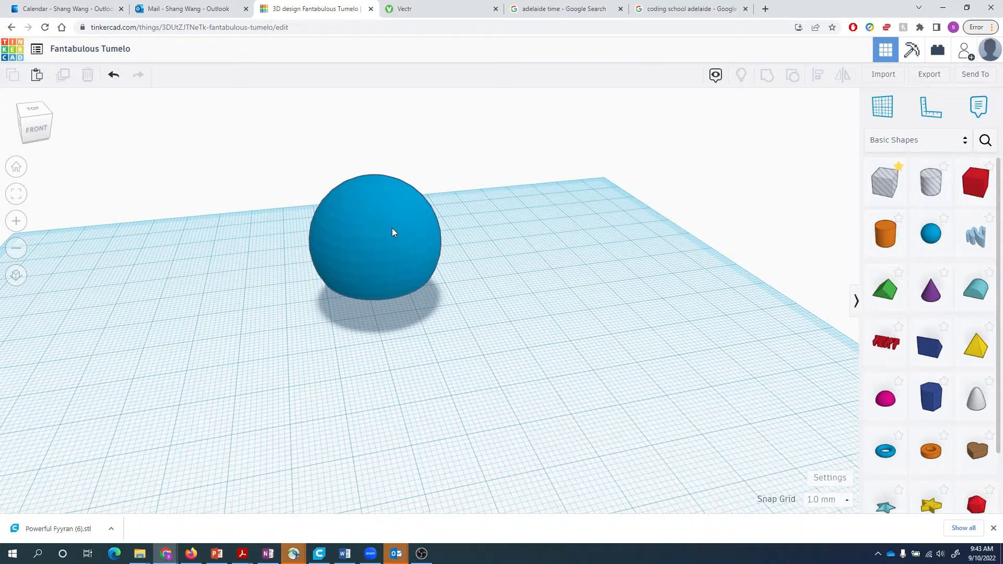
pyautogui.click(392, 233)
pyautogui.moveTo(403, 219); pyautogui.dragTo(494, 221)
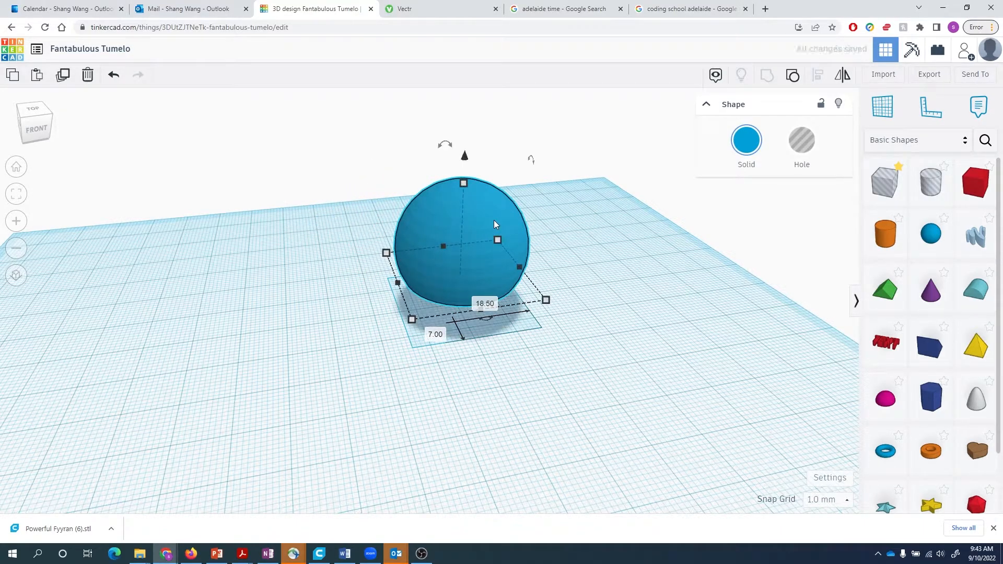
pyautogui.moveTo(445, 146); pyautogui.dragTo(445, 147)
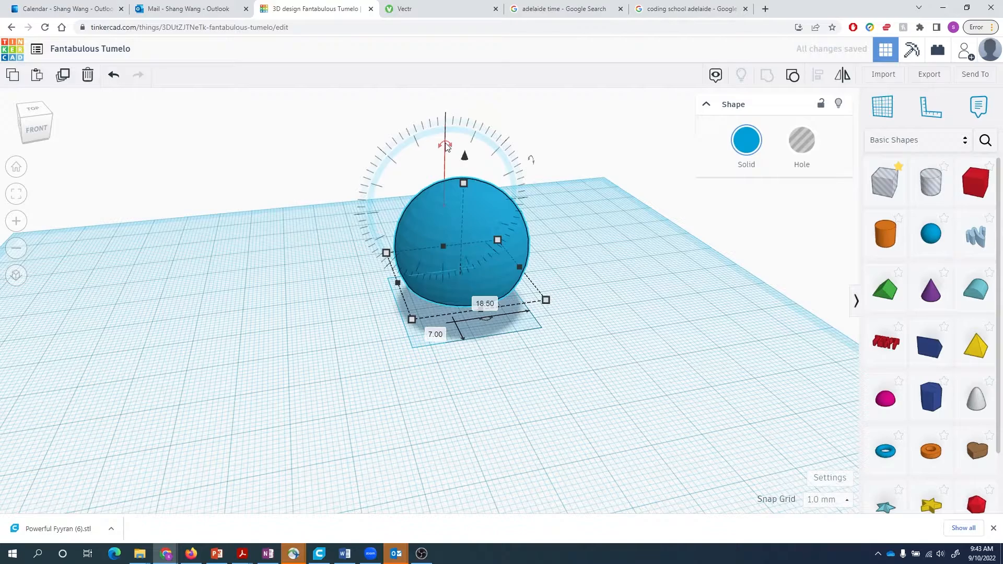
pyautogui.moveTo(497, 218); pyautogui.dragTo(509, 228)
pyautogui.moveTo(608, 369); pyautogui.dragTo(563, 257, button='right')
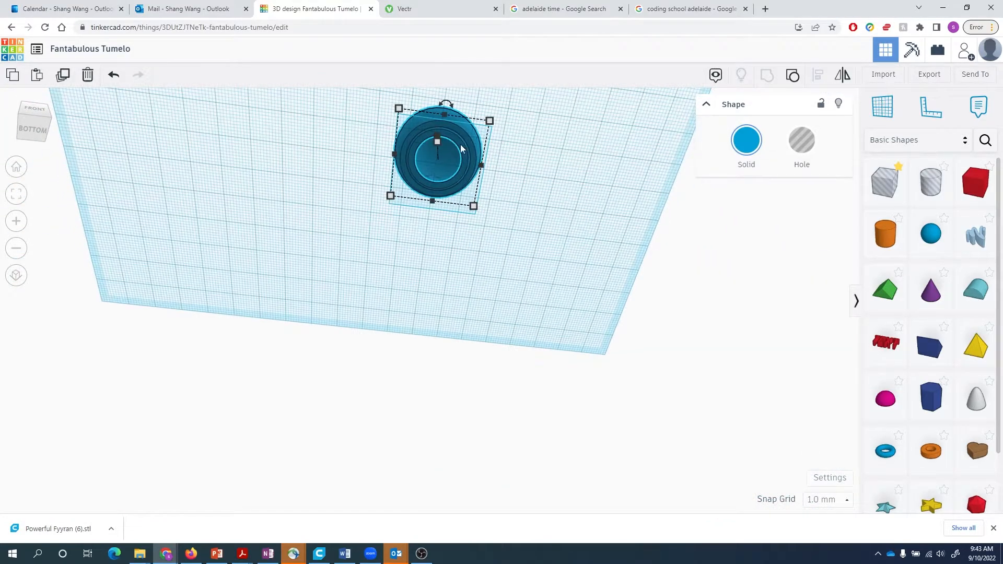
pyautogui.moveTo(569, 201); pyautogui.dragTo(474, 265, button='right')
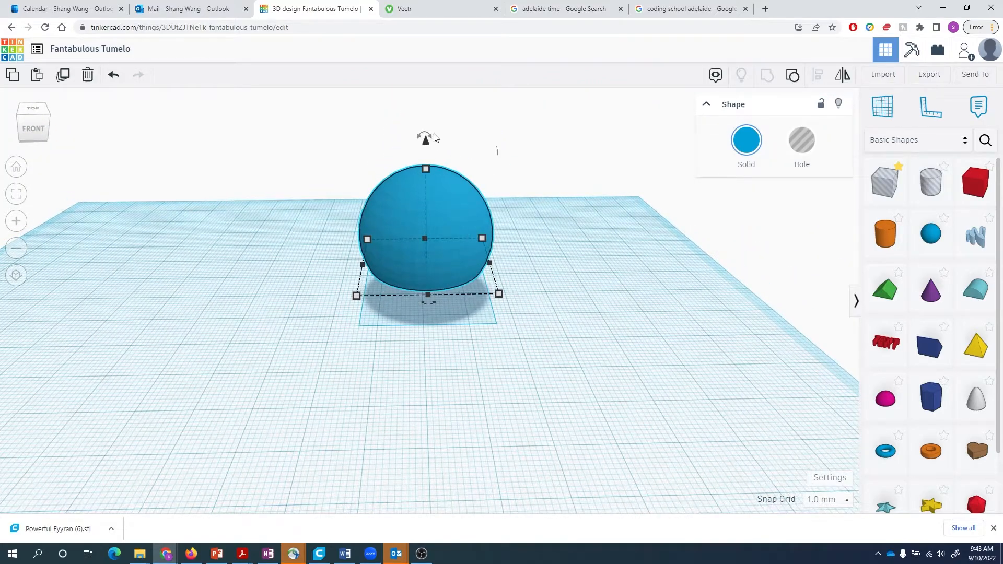
pyautogui.moveTo(424, 137)
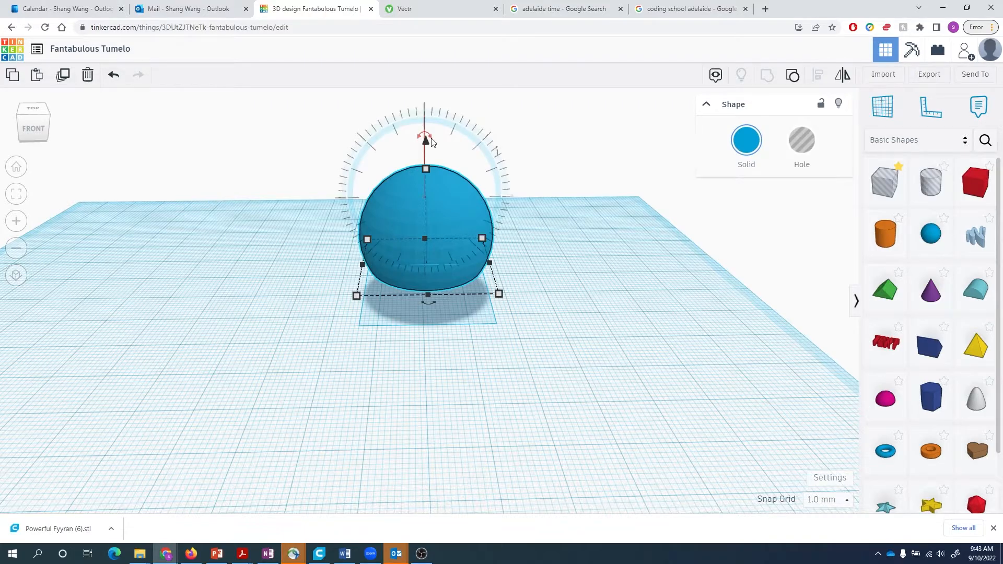
pyautogui.scroll(6, 431, 141)
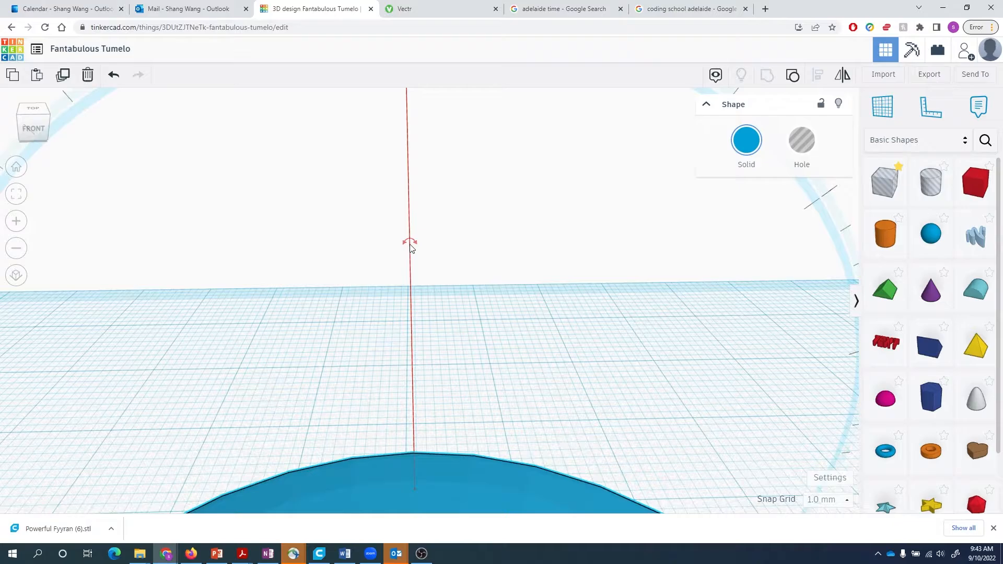
pyautogui.scroll(-3, 411, 246)
pyautogui.scroll(-2, 413, 241)
pyautogui.moveTo(413, 230)
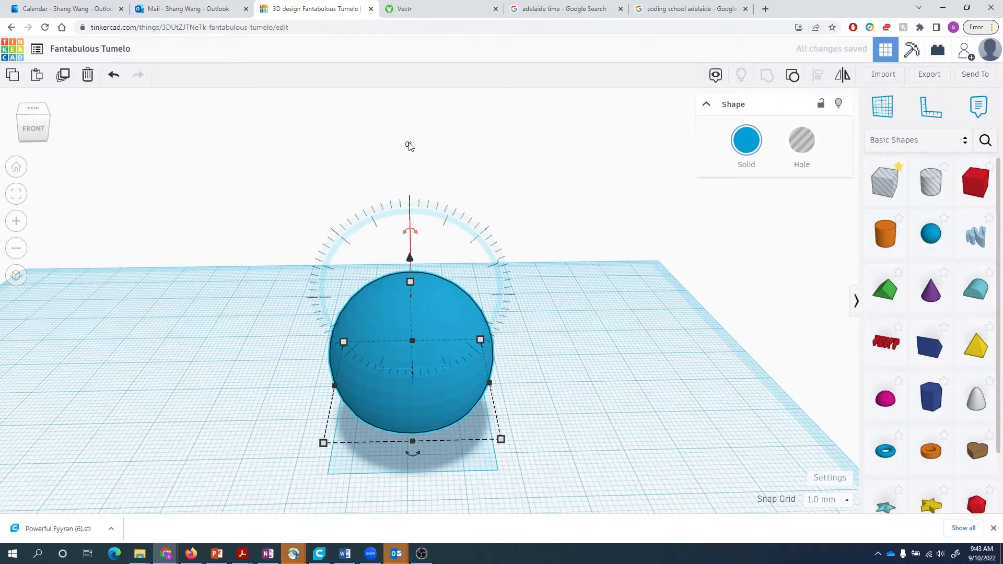
pyautogui.scroll(-1, 410, 147)
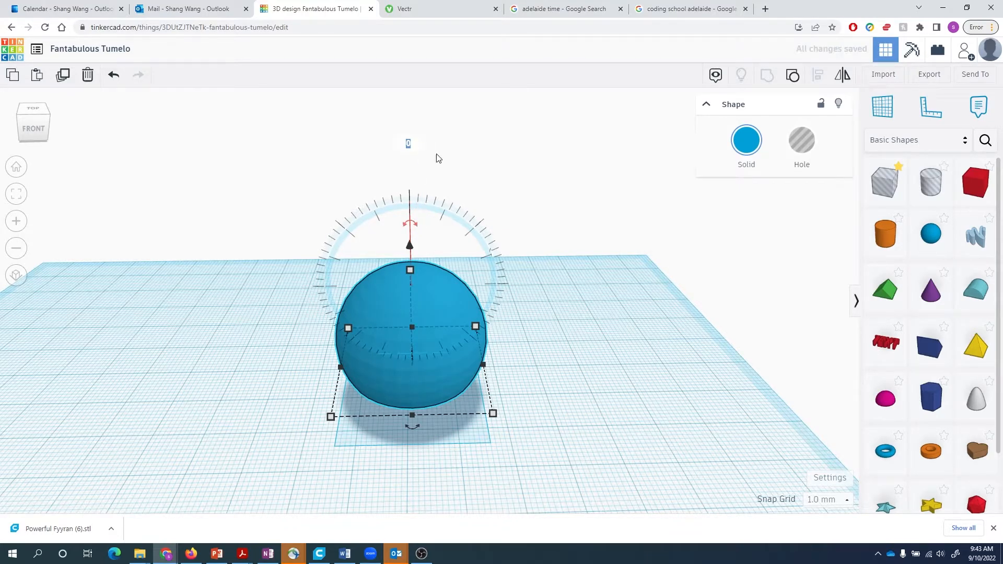
# - Flip the sphere 180° and drop it onto the workplane as an open bowl
pyautogui.click(409, 143)
pyautogui.write('180')
pyautogui.press('Return')
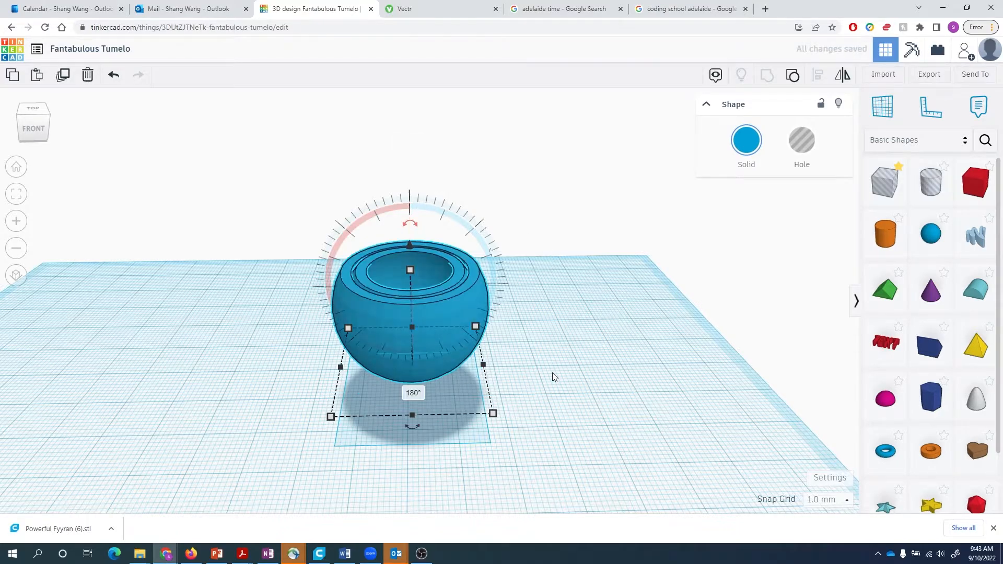
pyautogui.moveTo(565, 373); pyautogui.dragTo(574, 354, button='right')
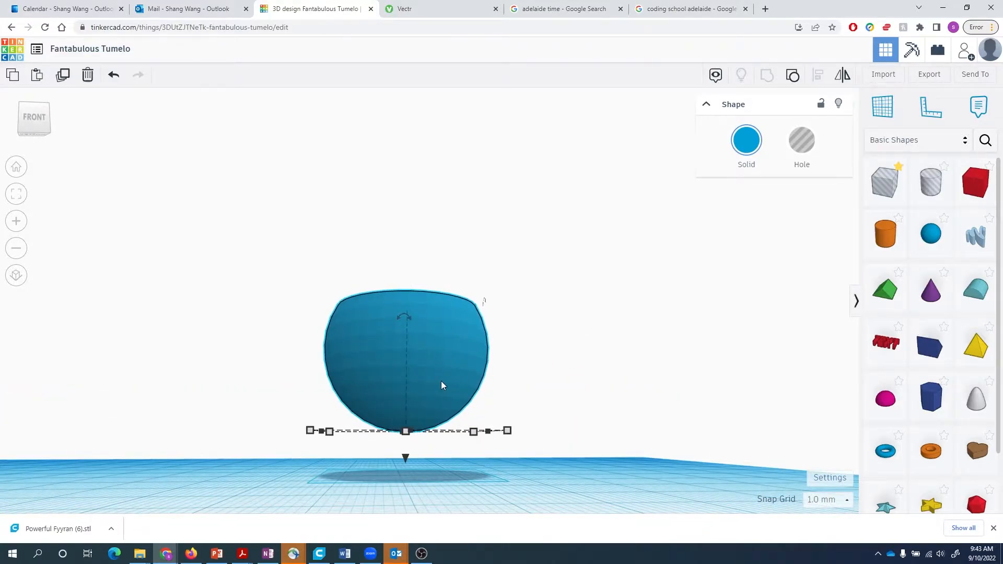
pyautogui.press('d')
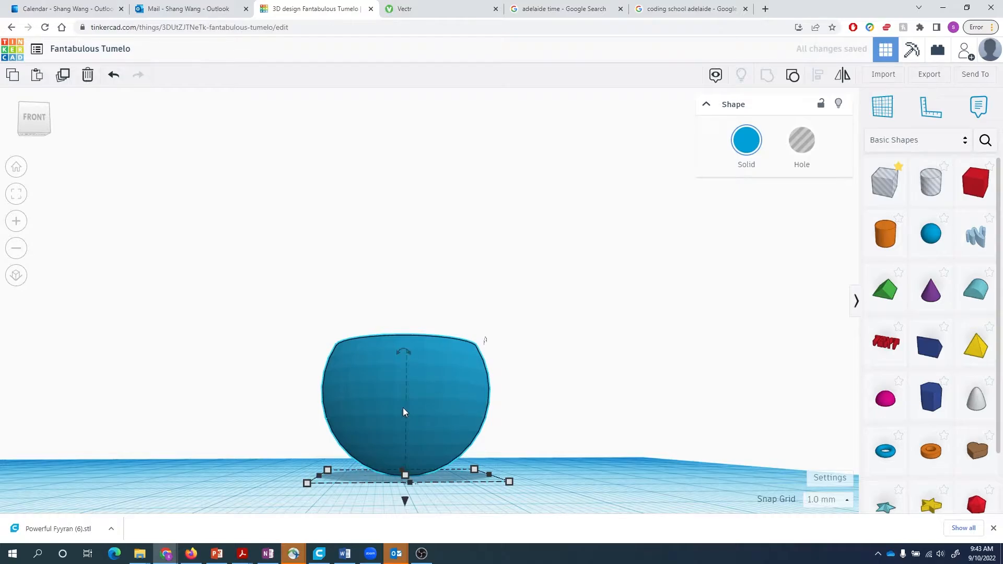
pyautogui.moveTo(532, 480); pyautogui.dragTo(559, 454, button='right')
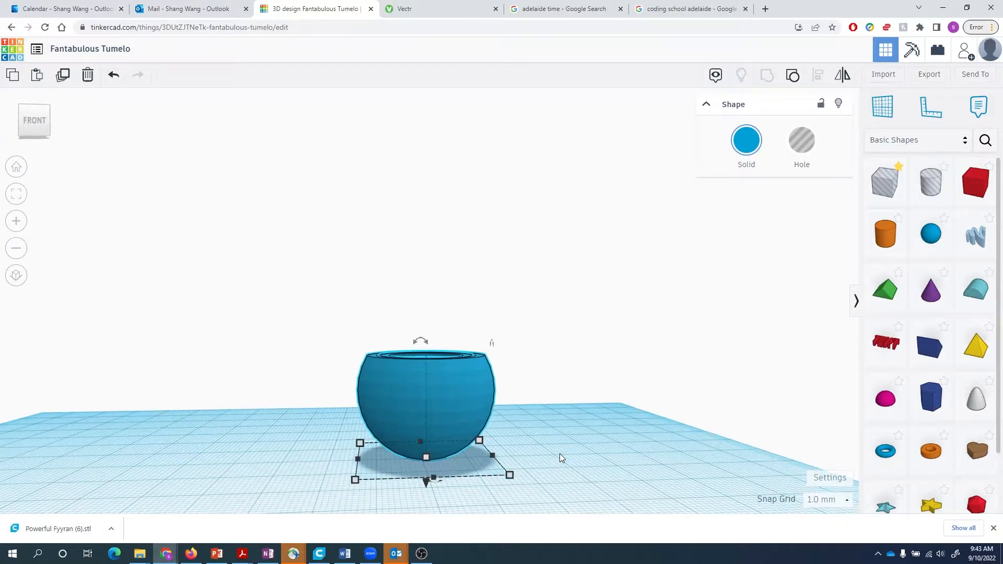
# - Add a new box hole beside the bowl with height 7.5 and width 40
pyautogui.click(560, 453)
pyautogui.click(885, 191)
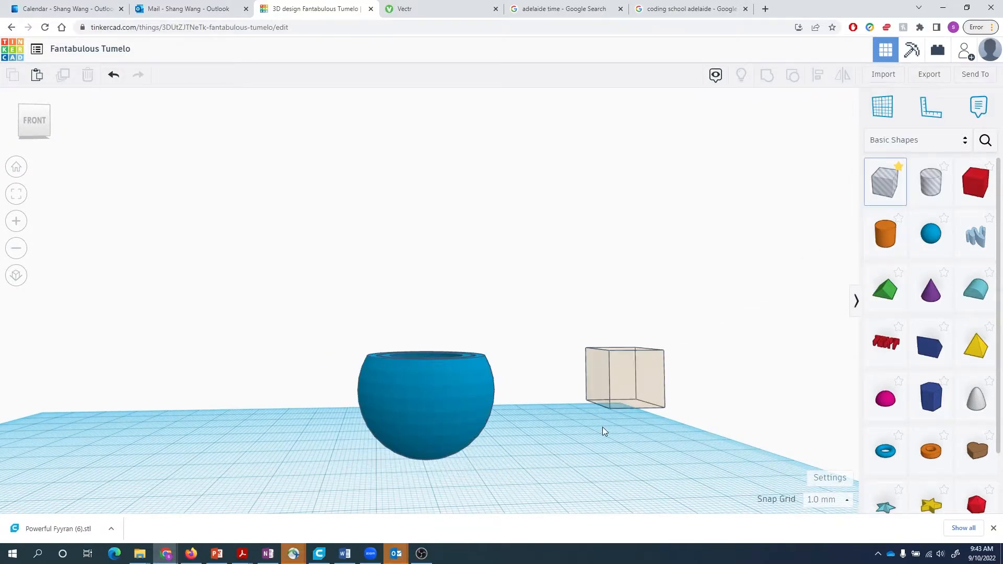
pyautogui.click(636, 381)
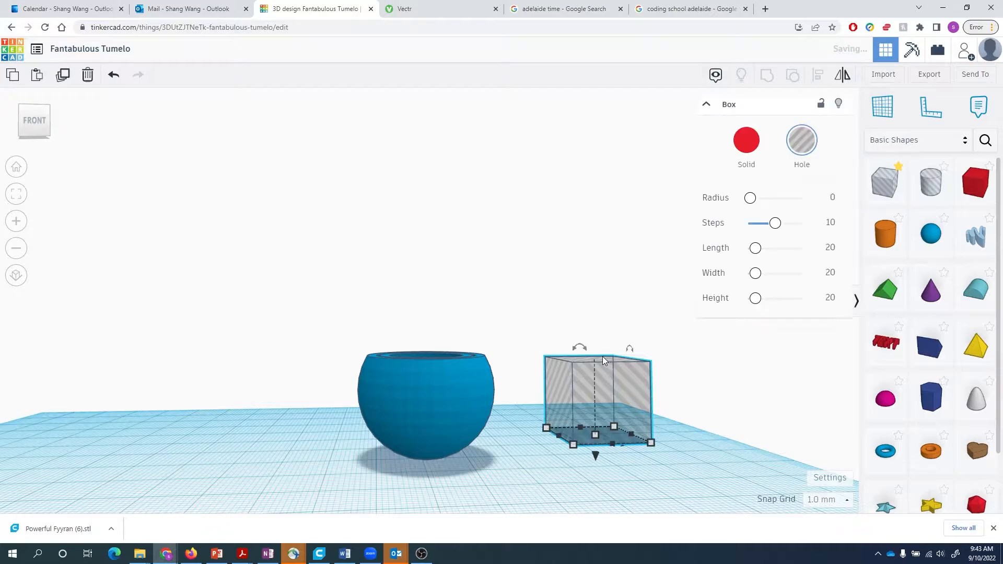
pyautogui.moveTo(599, 436); pyautogui.dragTo(670, 468, button='right')
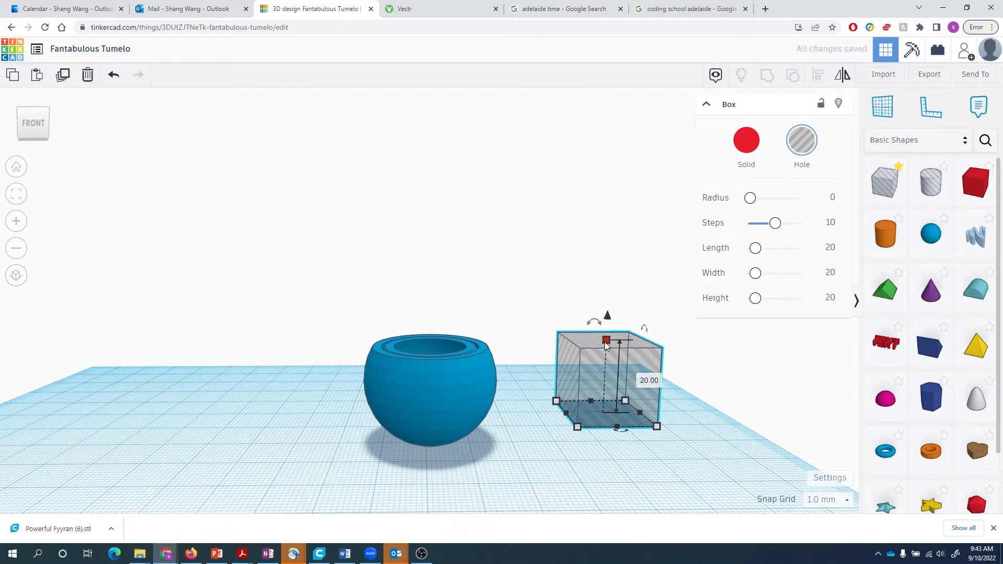
pyautogui.click(645, 379)
pyautogui.write('7.5')
pyautogui.press('Return')
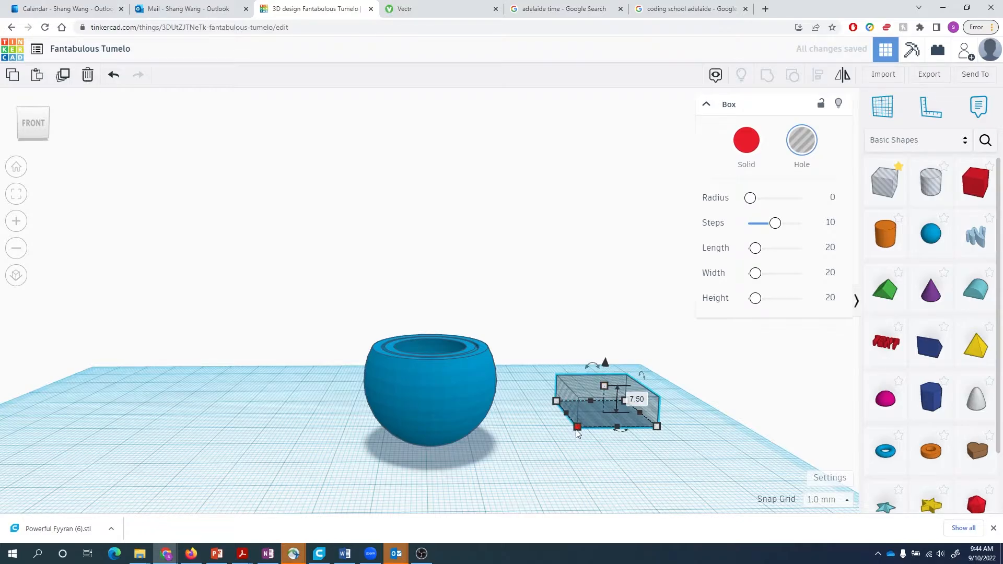
pyautogui.click(630, 443)
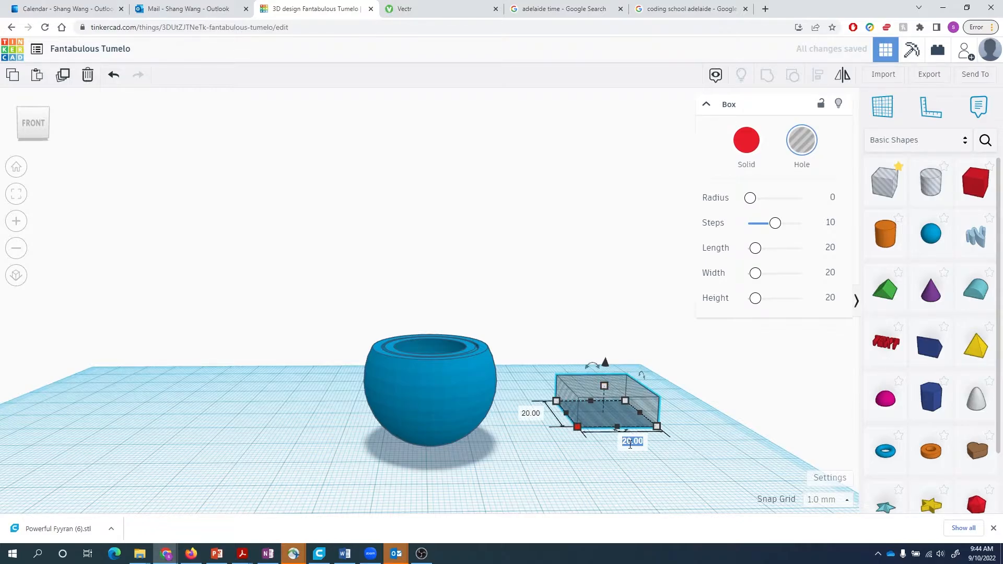
pyautogui.write('40')
pyautogui.press('Return')
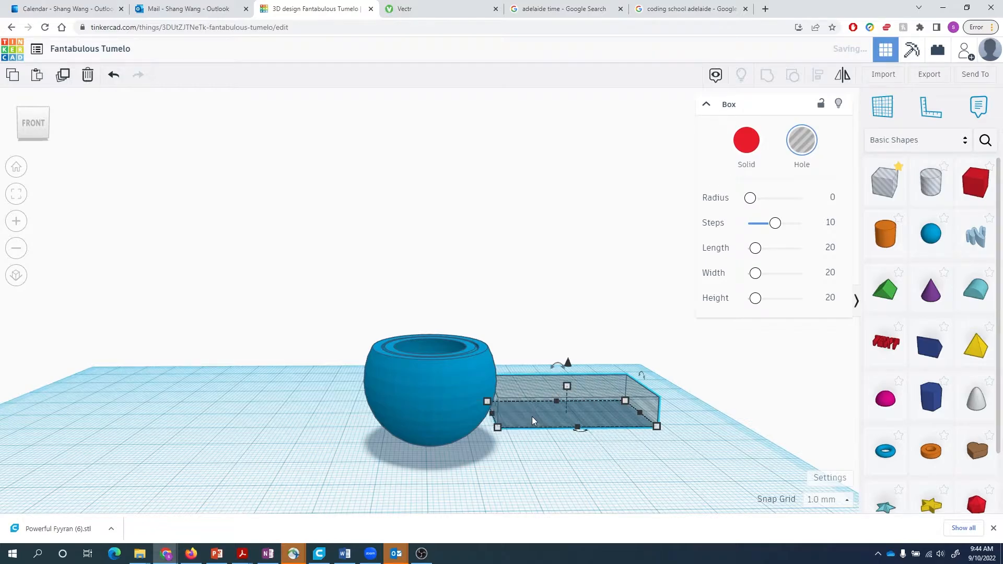
# - Shift the bowl left, set the box's other side to 40, and slide the box under it
pyautogui.click(449, 395)
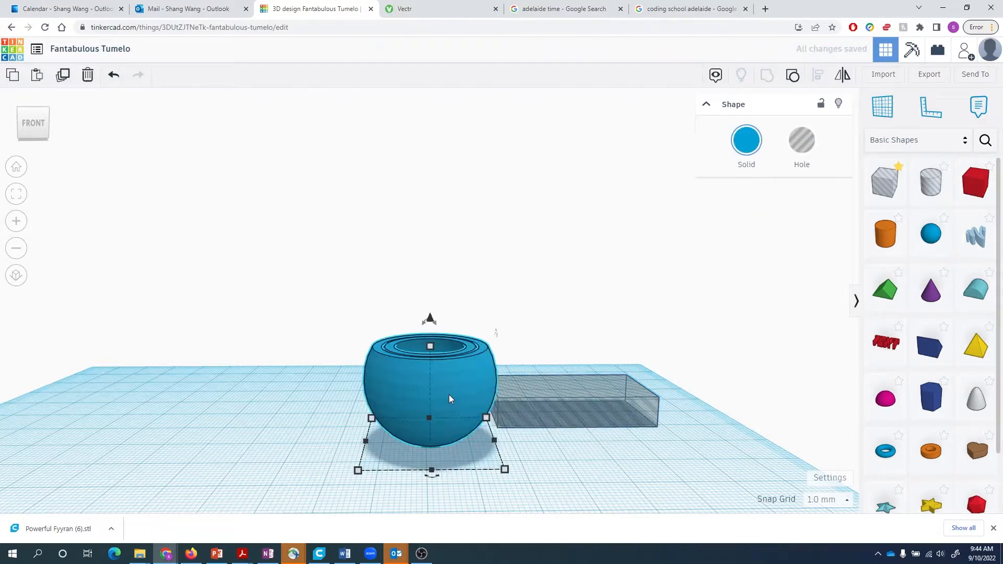
pyautogui.moveTo(449, 394); pyautogui.dragTo(297, 375)
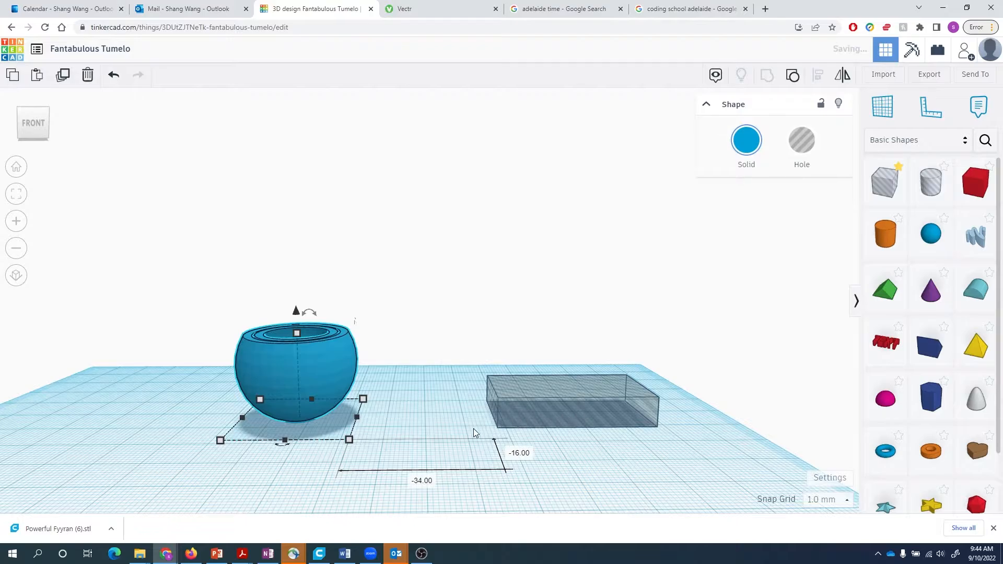
pyautogui.click(524, 422)
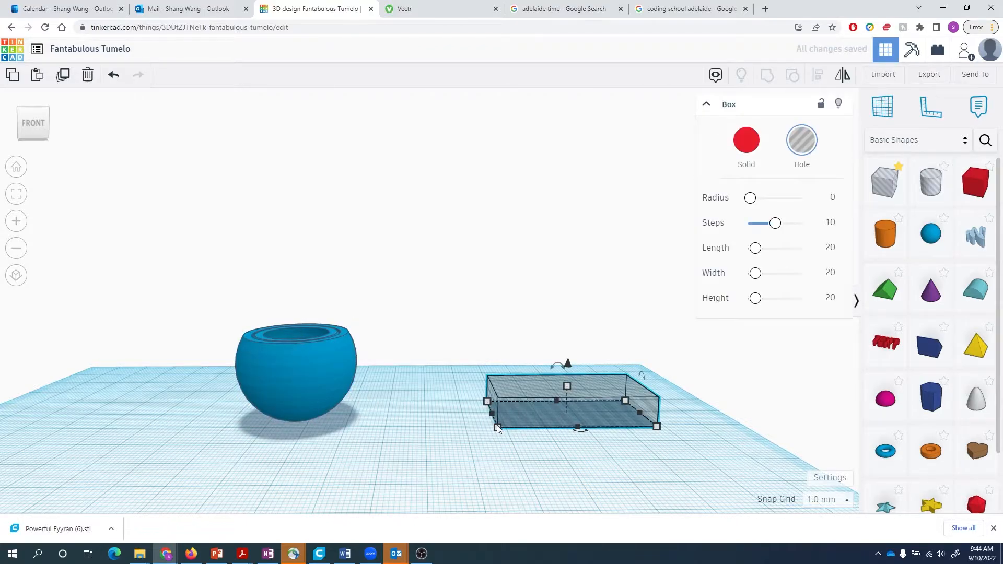
pyautogui.moveTo(498, 427)
pyautogui.click(456, 414)
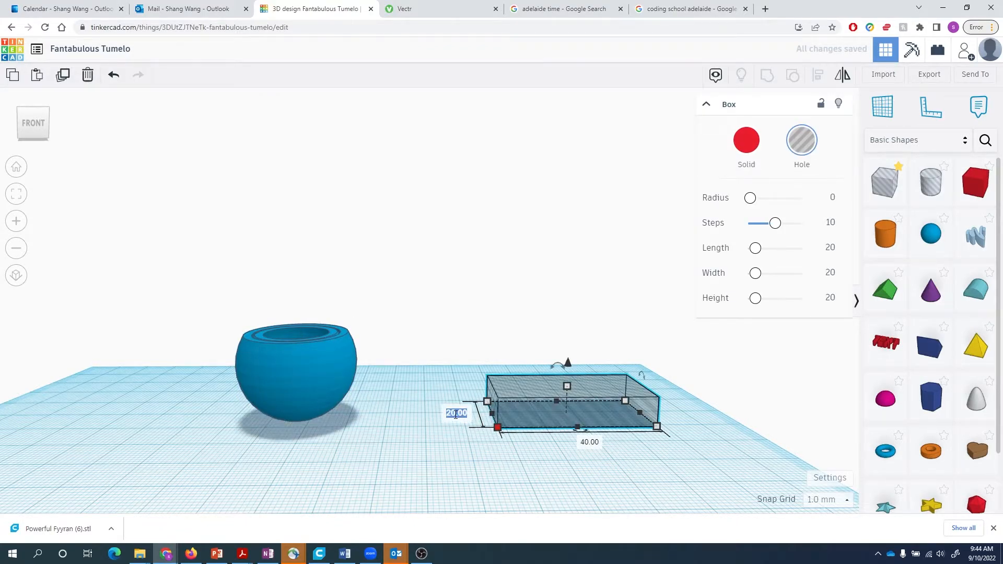
pyautogui.write('40')
pyautogui.press('Return')
pyautogui.click(411, 445)
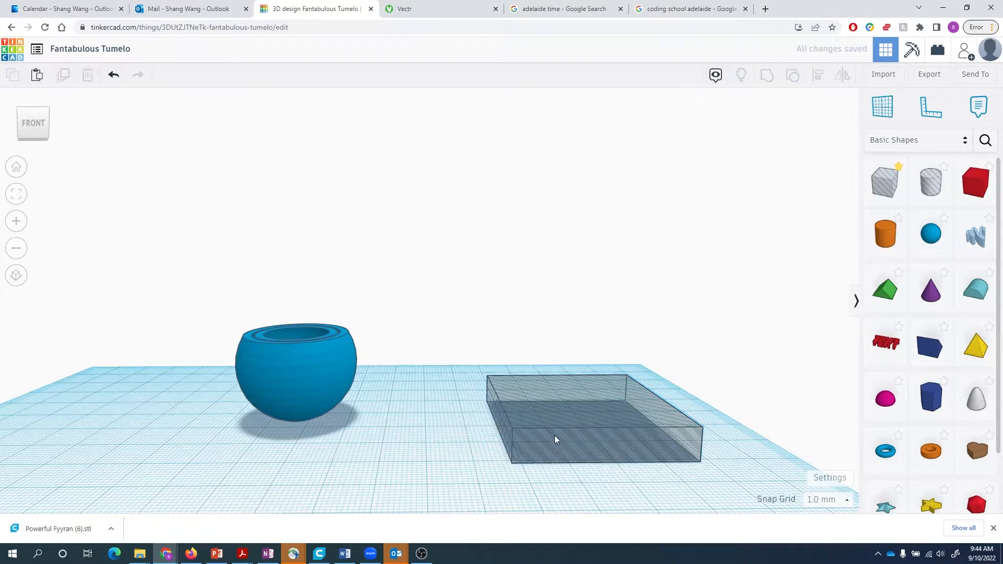
pyautogui.moveTo(549, 423); pyautogui.dragTo(289, 408)
# - Centre the bowl over the box hole with Align and group them to flatten the base
pyautogui.moveTo(193, 306); pyautogui.dragTo(437, 477)
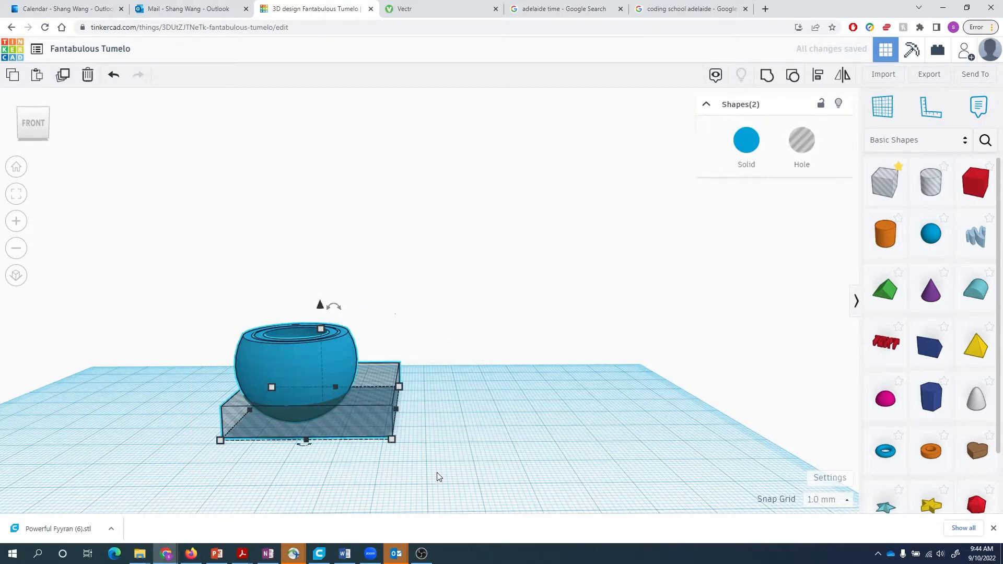
pyautogui.press('l')
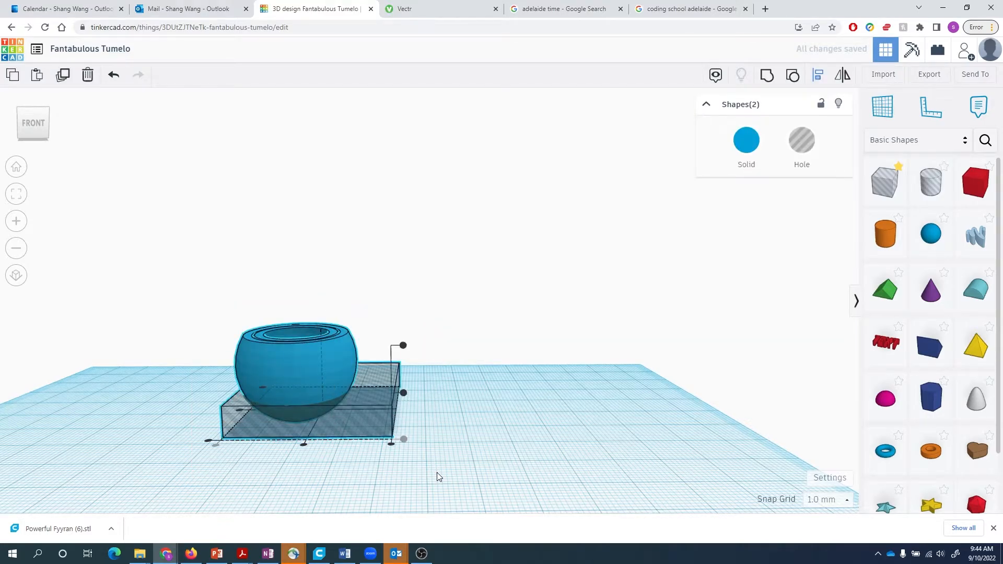
pyautogui.click(305, 446)
pyautogui.click(239, 412)
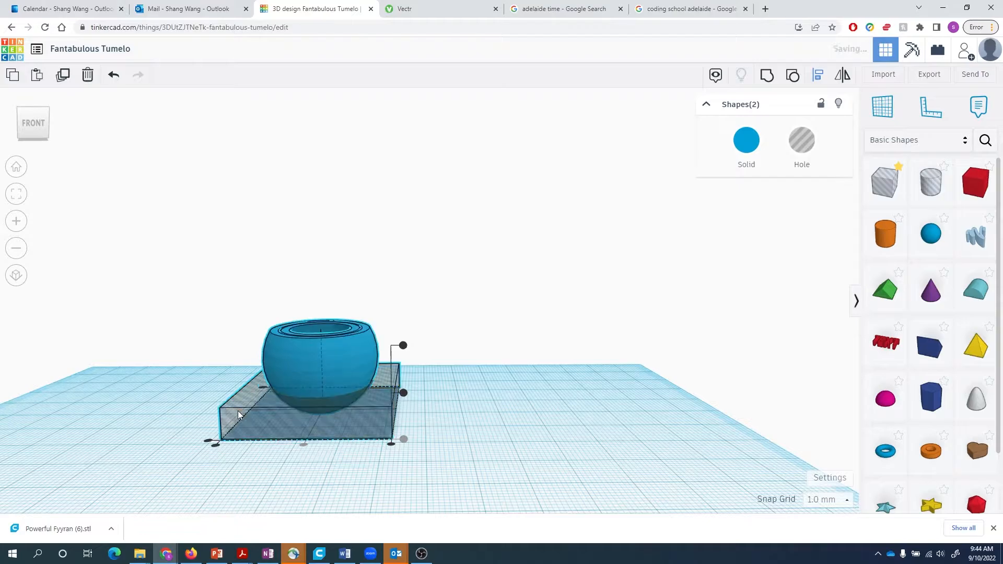
pyautogui.click(404, 391)
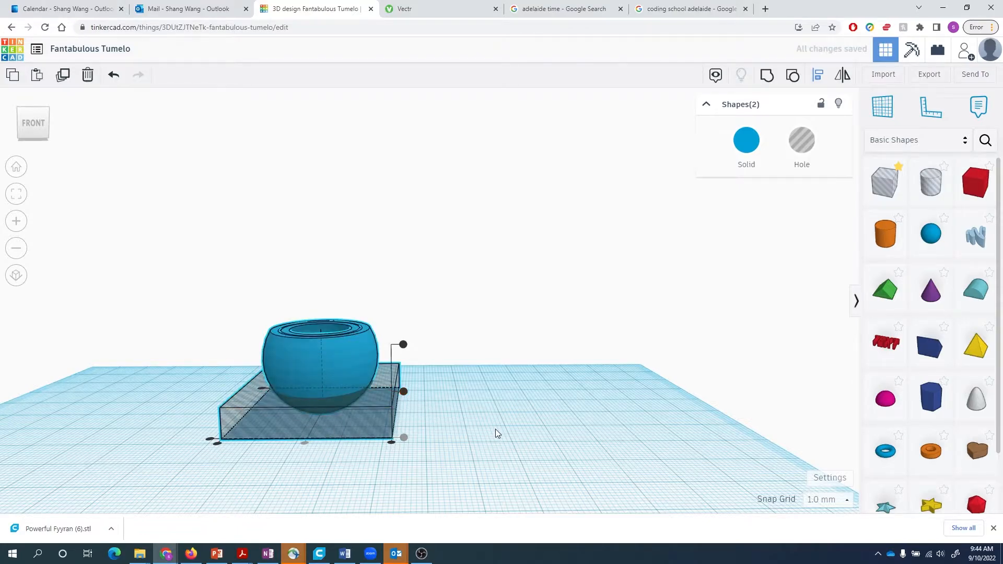
pyautogui.hotkey('ctrl', 'g')
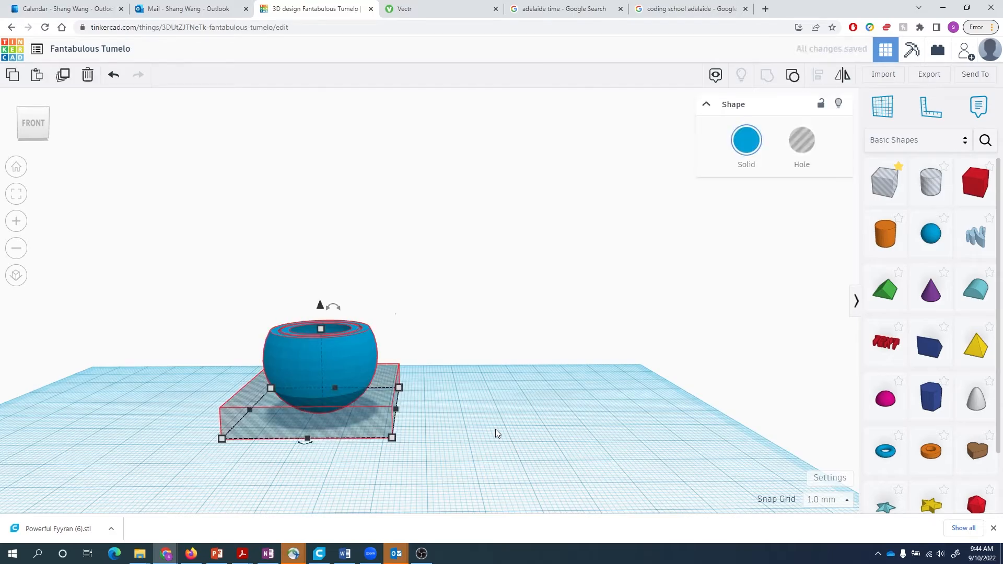
# - Inspect the flattened bowl's underside and check it by selecting it
pyautogui.click(495, 428)
pyautogui.moveTo(493, 414); pyautogui.dragTo(479, 458, button='right')
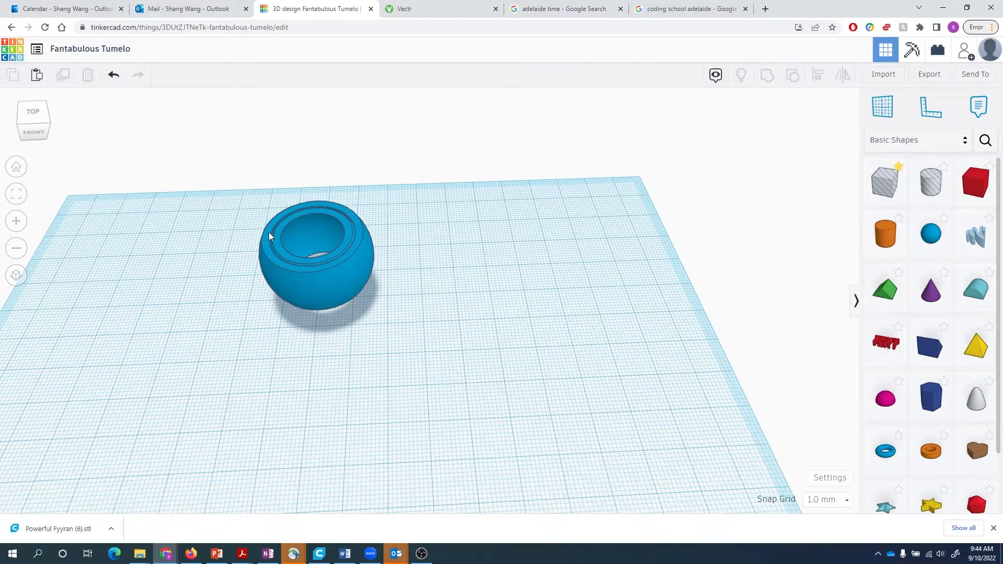
pyautogui.moveTo(421, 327); pyautogui.dragTo(351, 314, button='right')
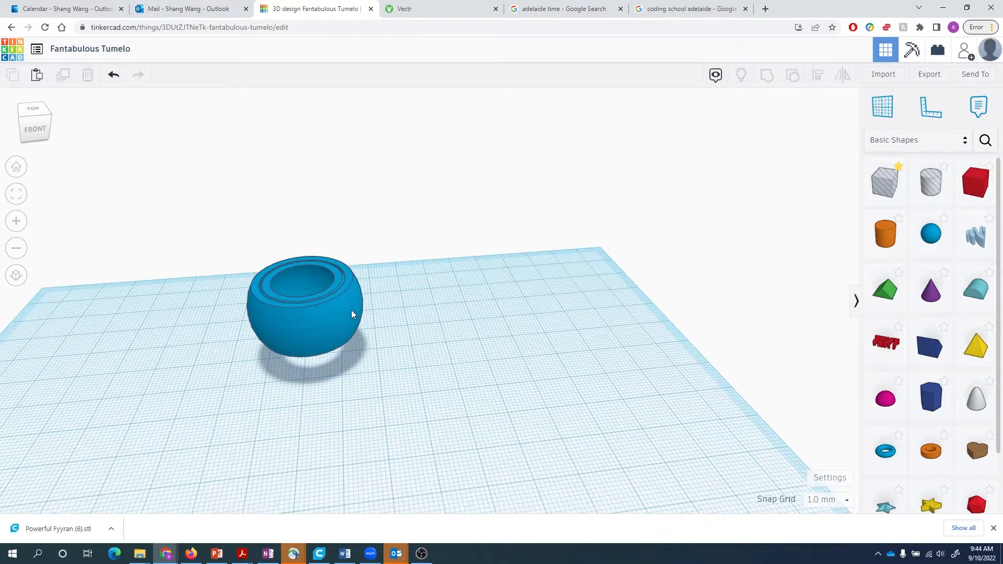
pyautogui.click(351, 313)
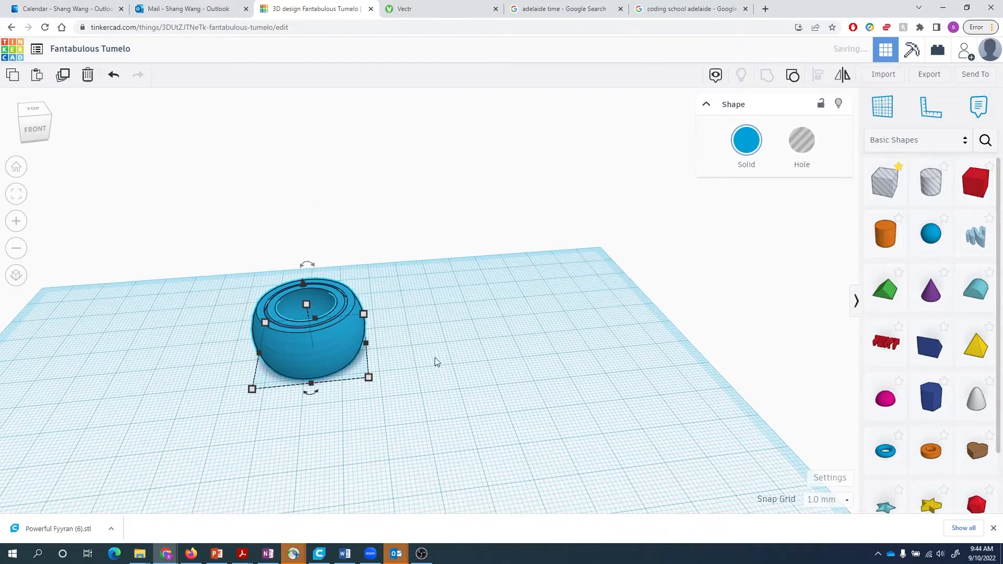
pyautogui.click(414, 395)
pyautogui.click(322, 349)
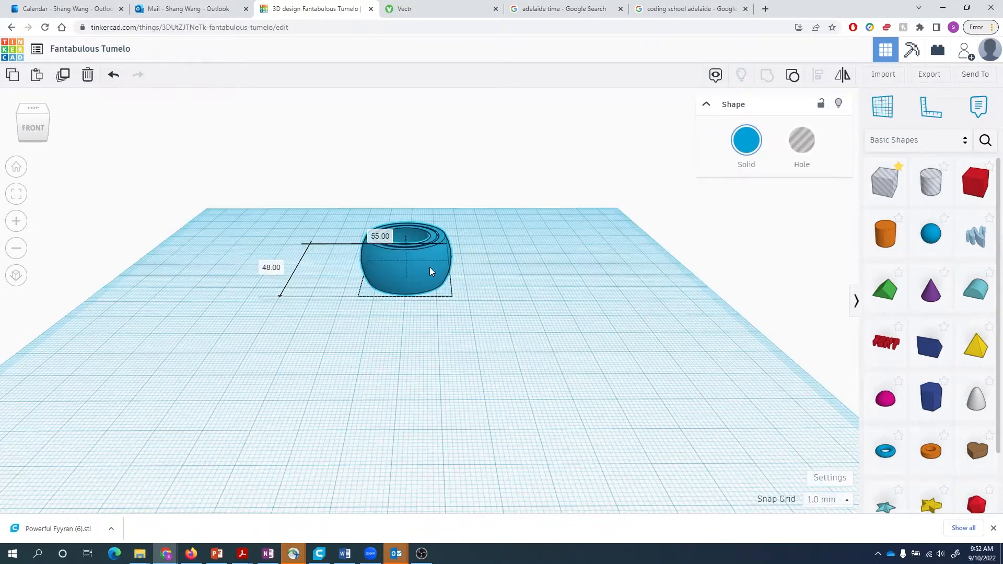
pyautogui.click(547, 281)
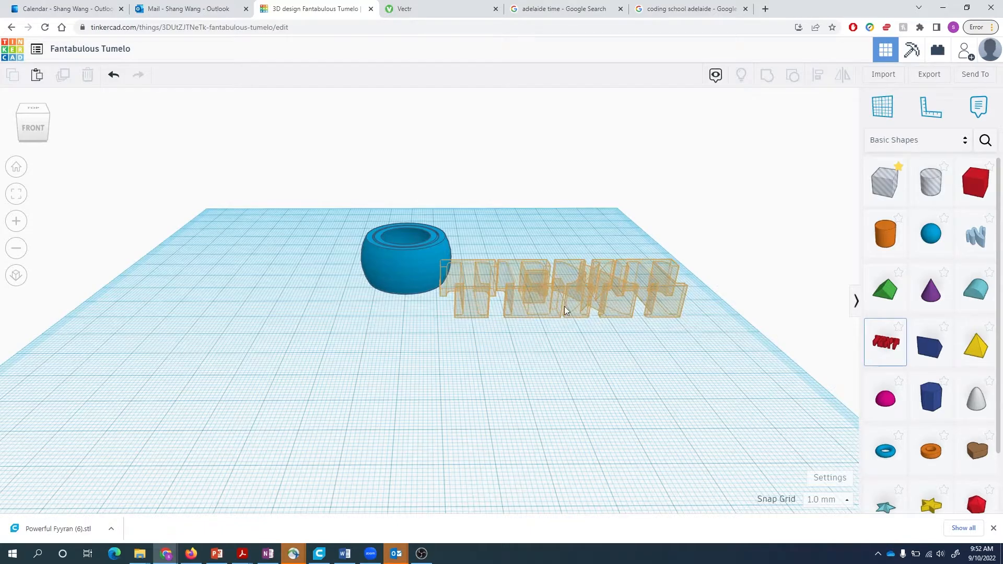
# - Place a text shape beside the bowl, make it a hole, and change its text to 'Hello'
pyautogui.click(579, 343)
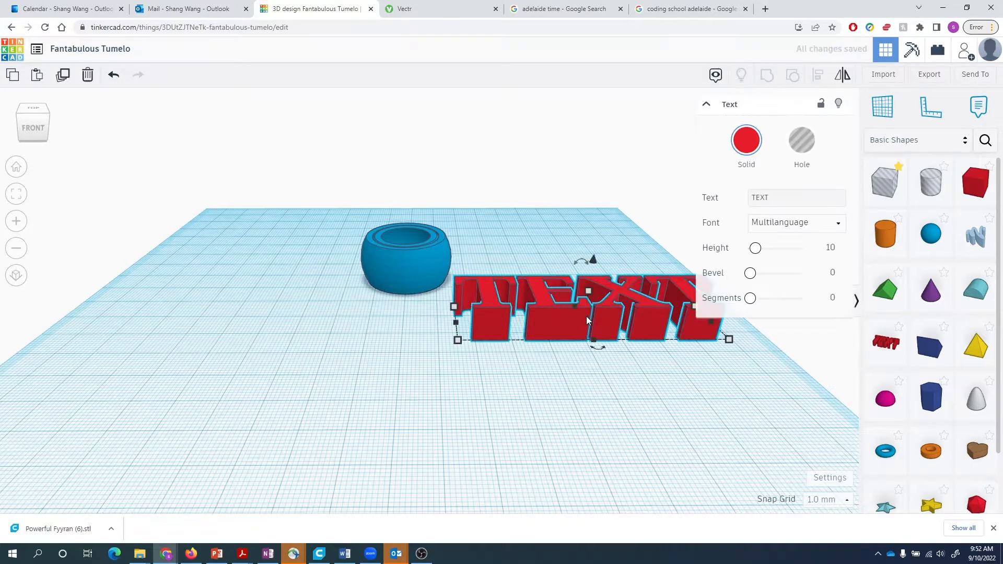
pyautogui.moveTo(797, 196); pyautogui.dragTo(731, 201)
pyautogui.click(732, 201)
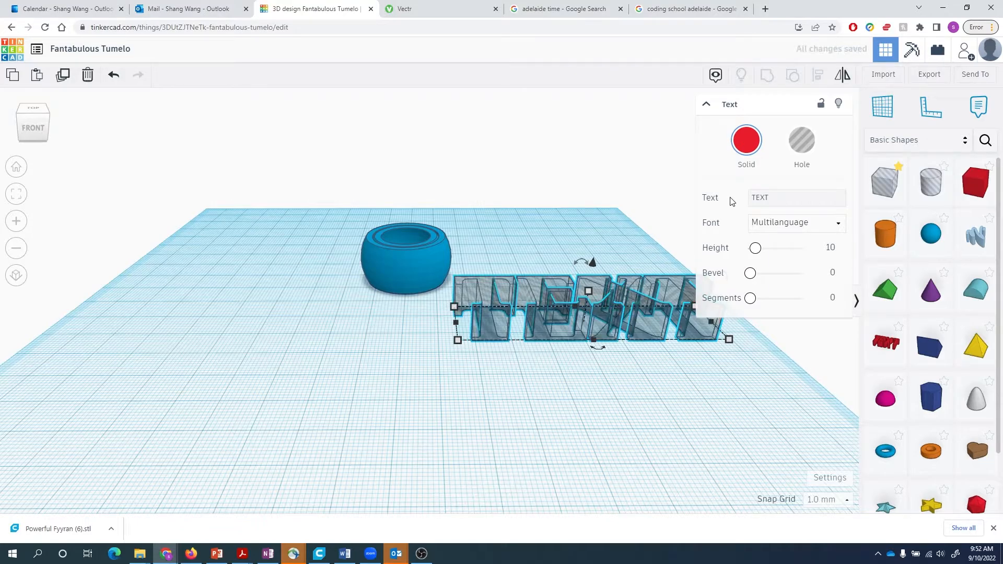
pyautogui.click(780, 197)
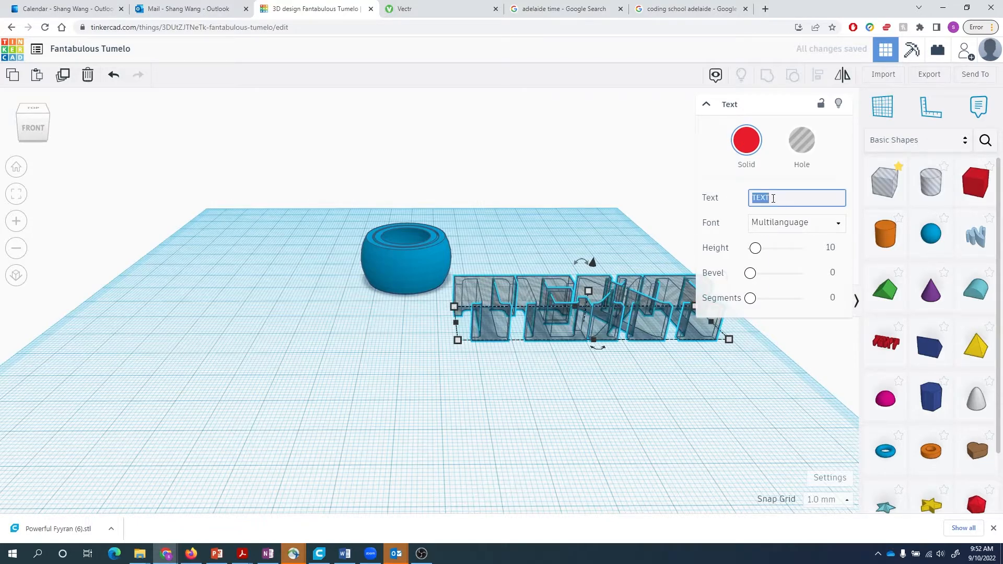
pyautogui.write('Hello')
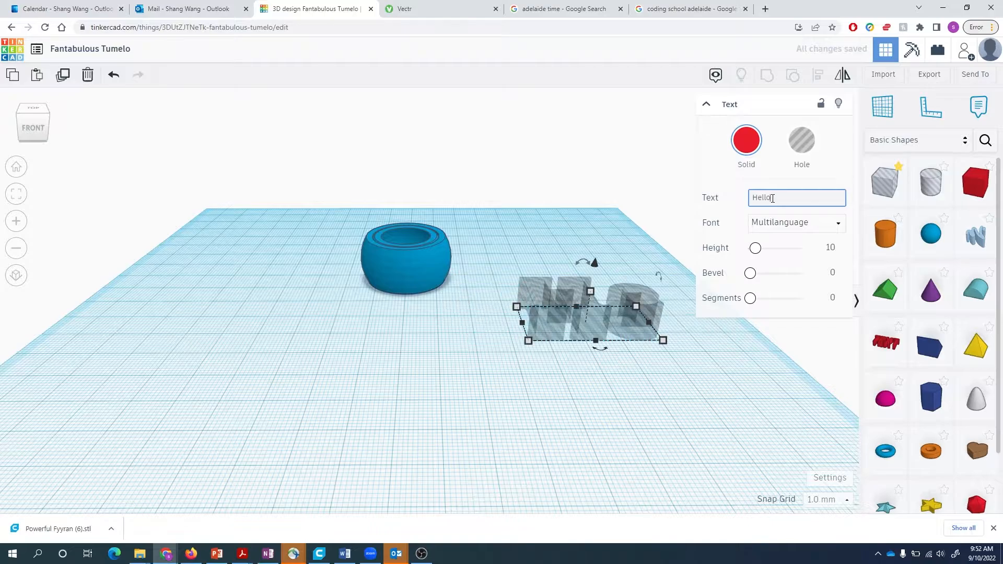
pyautogui.click(520, 453)
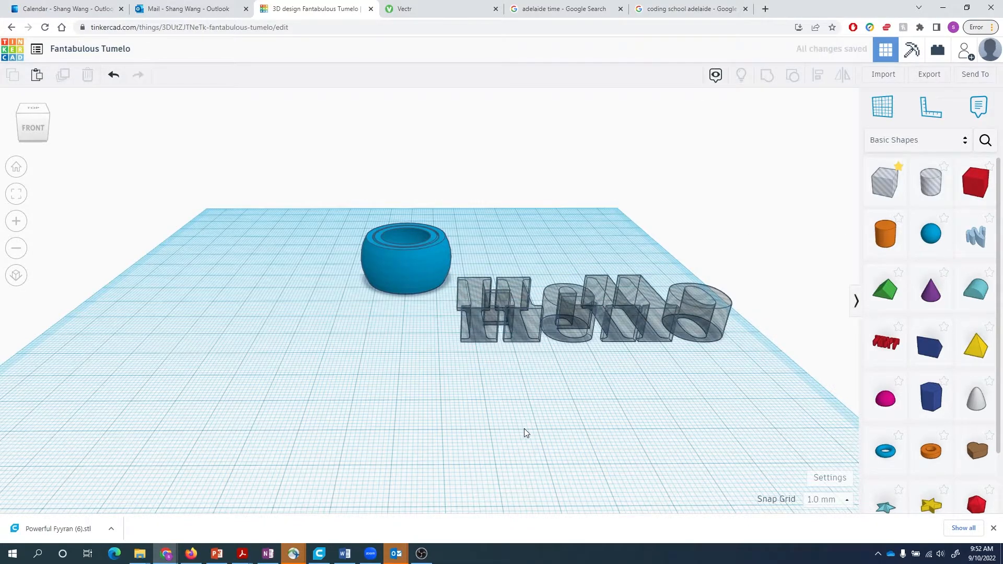
pyautogui.moveTo(524, 428); pyautogui.dragTo(523, 437, button='right')
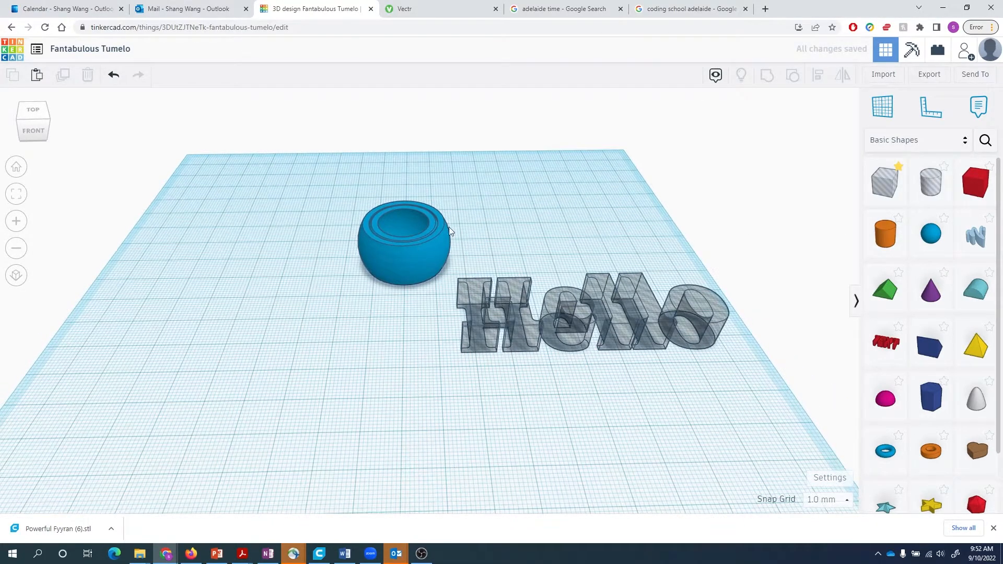
pyautogui.click(656, 308)
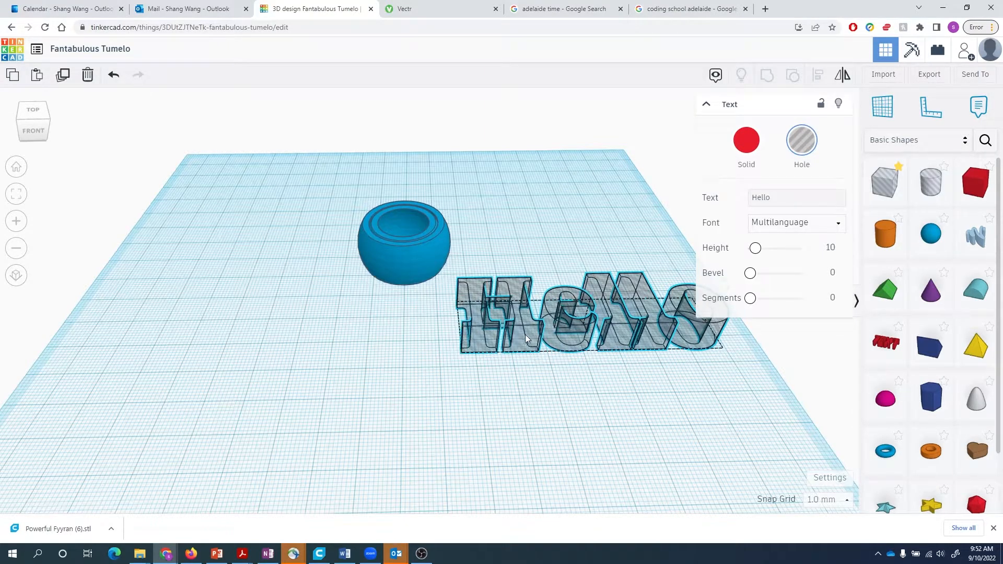
# - Move the Hello text toward the bowl and scale it down to about 5.56 mm deep
pyautogui.moveTo(525, 334); pyautogui.dragTo(445, 352)
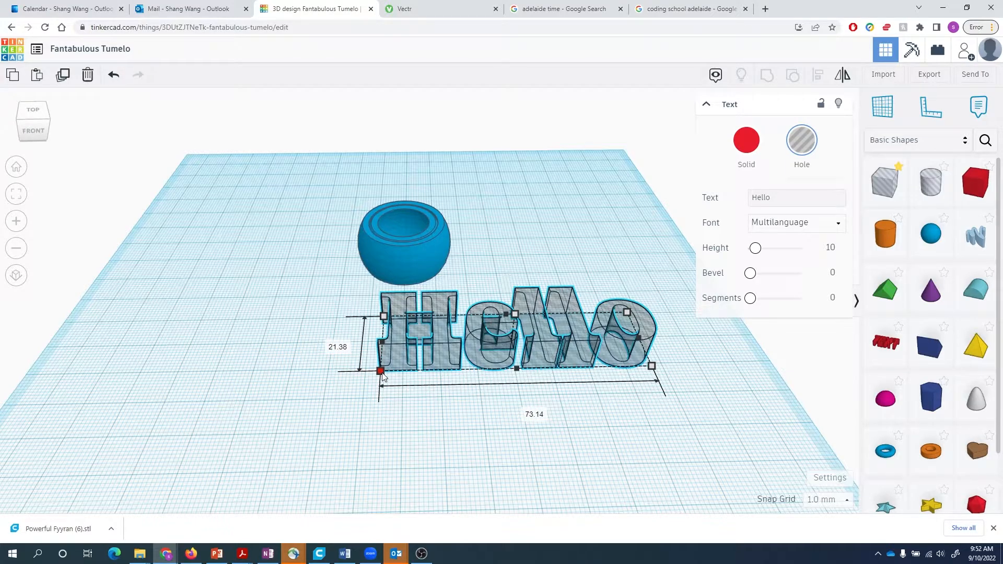
pyautogui.moveTo(382, 375); pyautogui.dragTo(384, 309)
pyautogui.moveTo(405, 383); pyautogui.dragTo(420, 402, button='right')
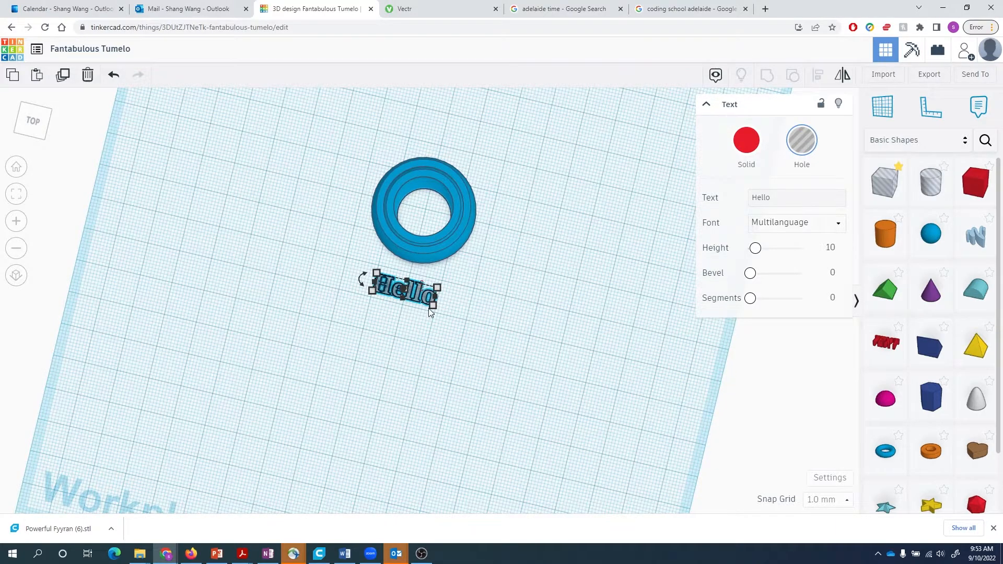
pyautogui.click(420, 345)
pyautogui.moveTo(433, 347); pyautogui.dragTo(417, 299, button='right')
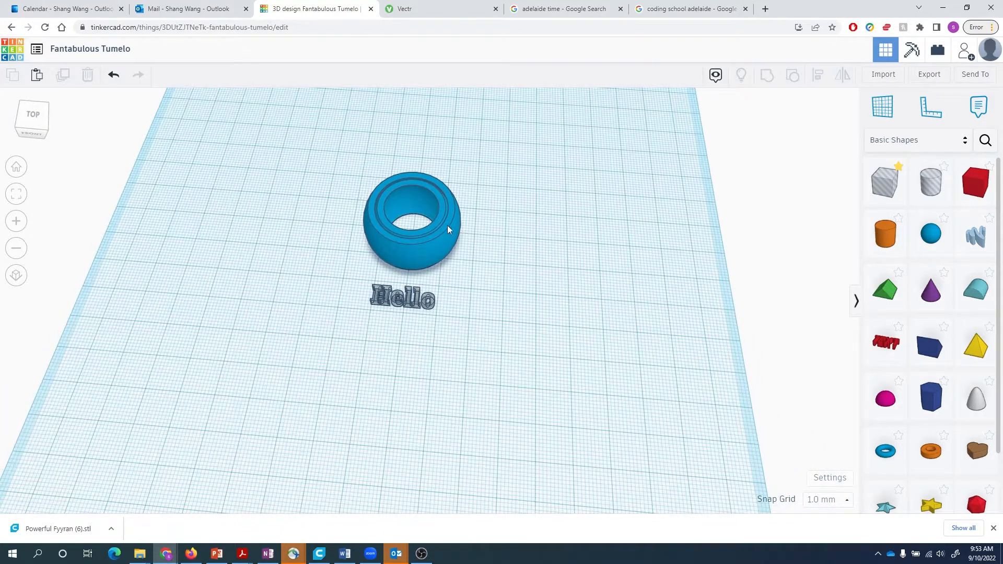
pyautogui.moveTo(465, 360); pyautogui.dragTo(419, 301, button='right')
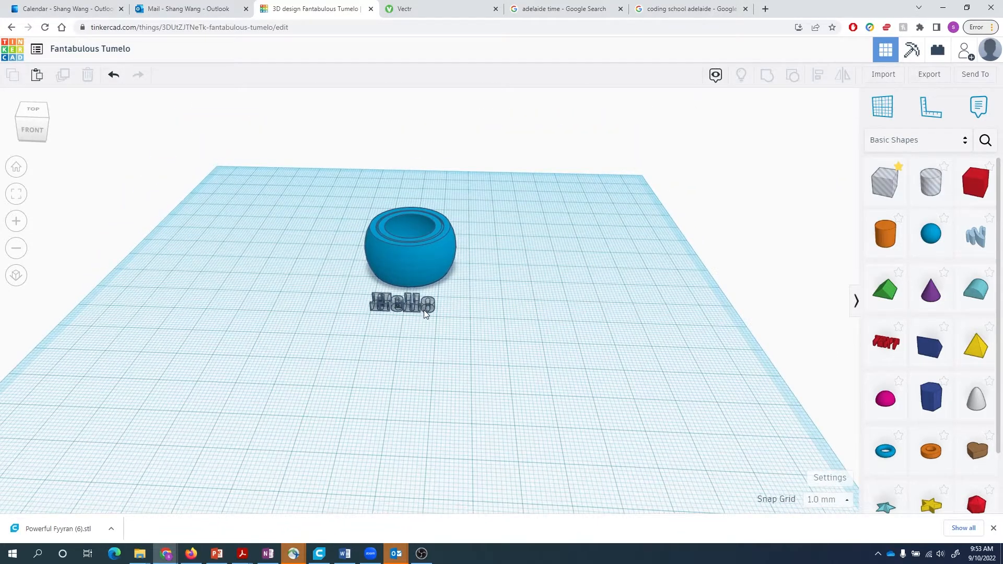
pyautogui.click(415, 304)
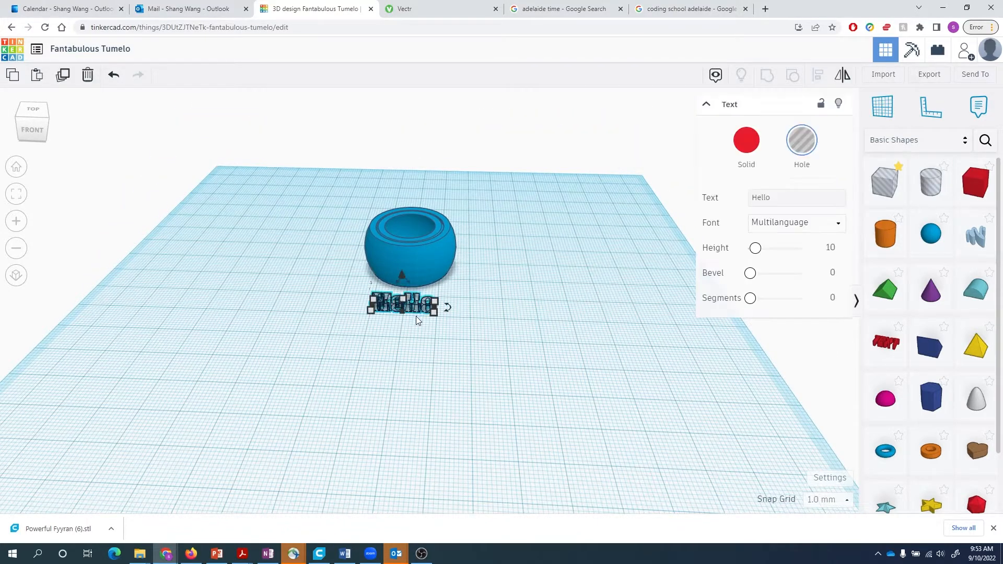
# - Rotate the Hello text hole 90° so it stands upright
pyautogui.moveTo(405, 349); pyautogui.dragTo(486, 327, button='right')
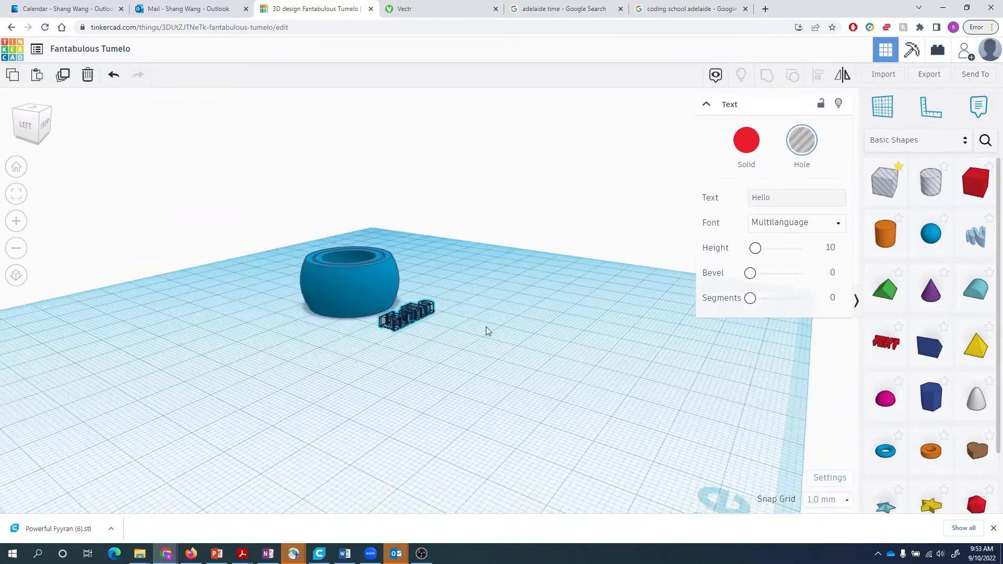
pyautogui.moveTo(409, 343); pyautogui.dragTo(441, 331, button='right')
pyautogui.scroll(3, 457, 303)
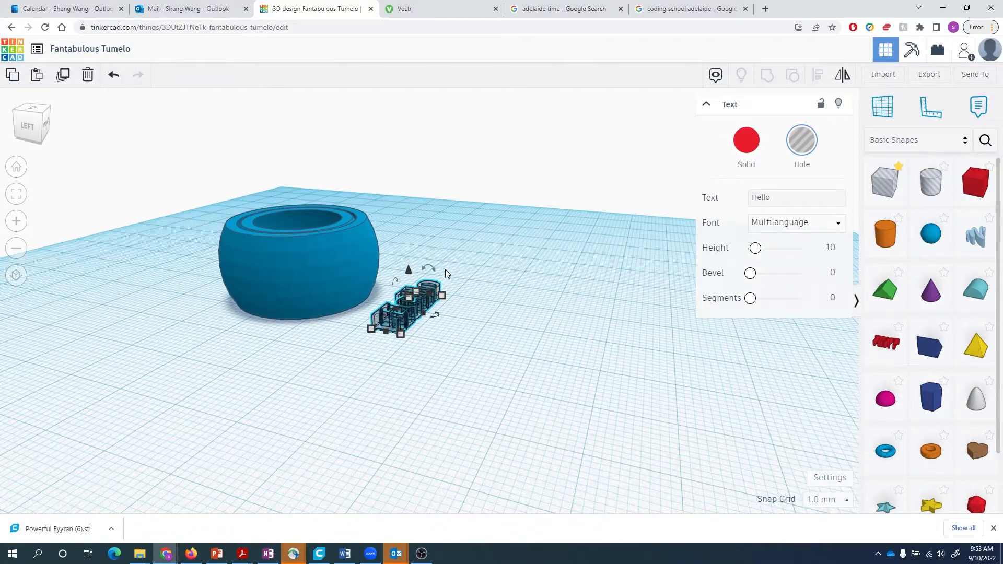
pyautogui.moveTo(429, 268); pyautogui.dragTo(430, 270)
pyautogui.click(430, 264)
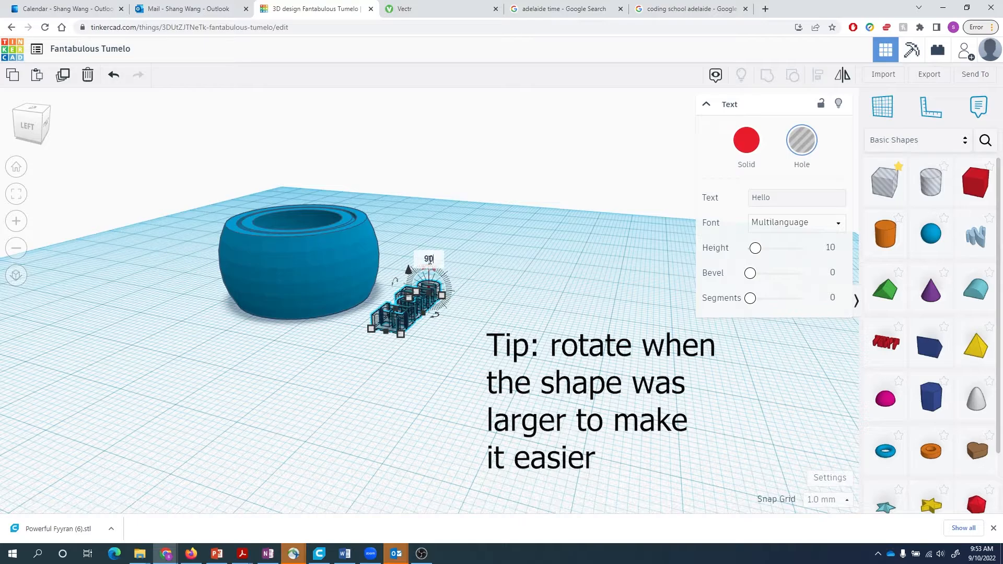
pyautogui.write('90')
pyautogui.press('Return')
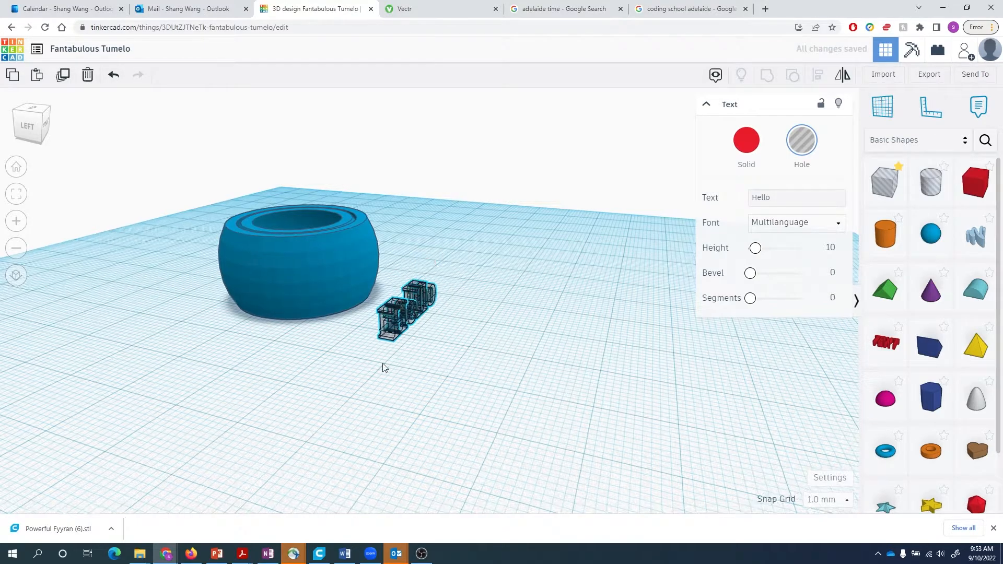
# - Set the Hello text's width to 10 mm
pyautogui.moveTo(382, 365); pyautogui.dragTo(509, 362, button='right')
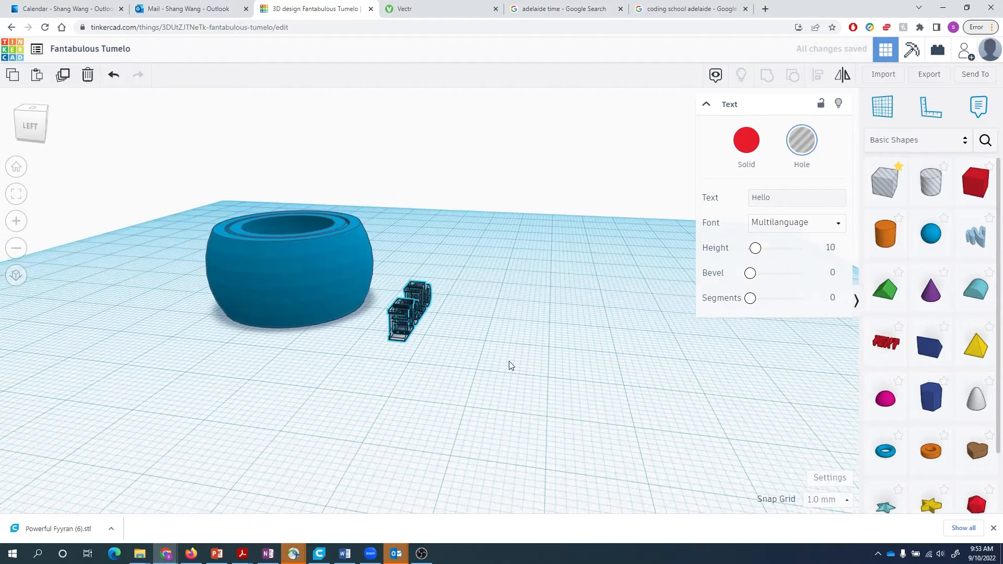
pyautogui.moveTo(448, 399); pyautogui.dragTo(455, 395, button='right')
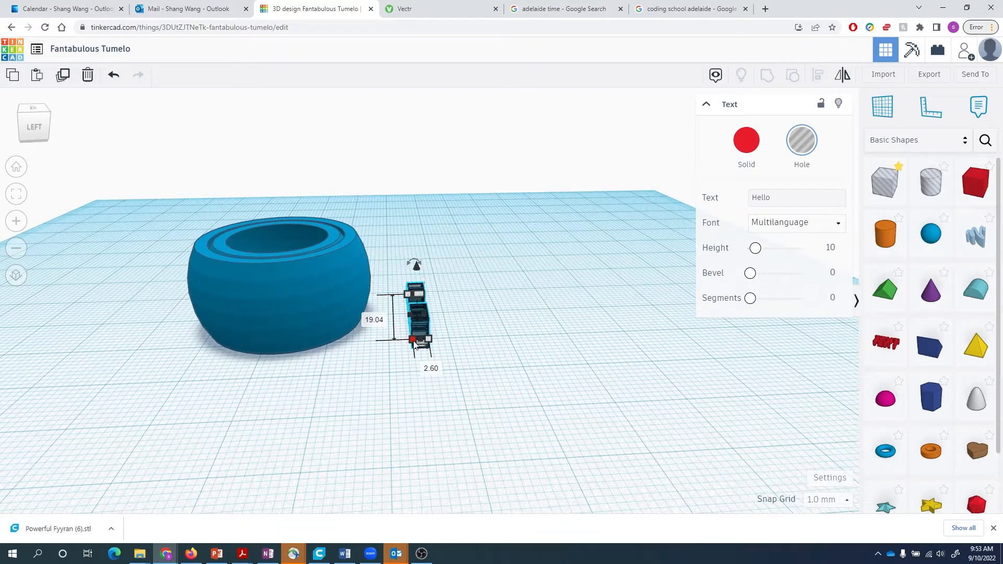
pyautogui.click(425, 365)
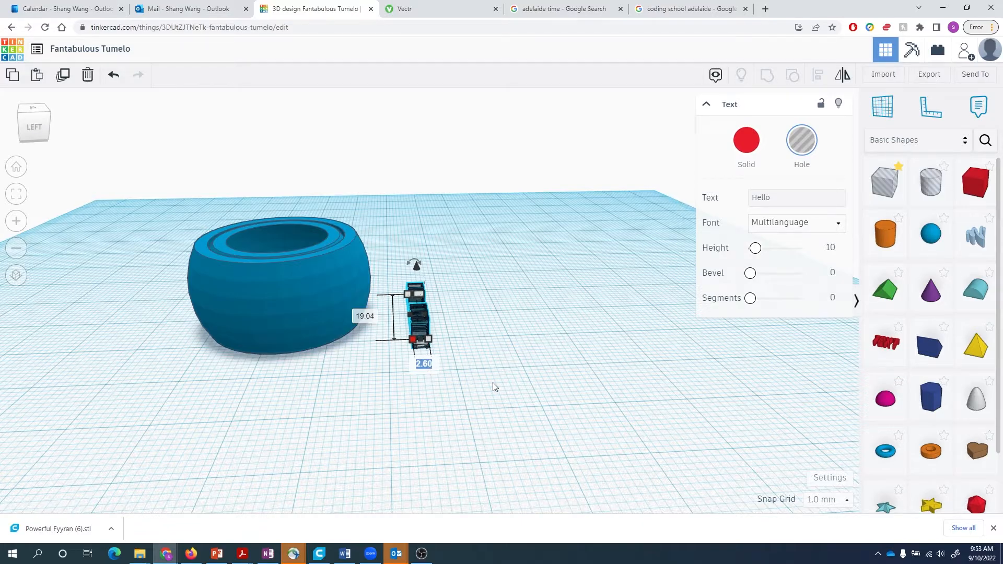
pyautogui.write('10')
pyautogui.press('Return')
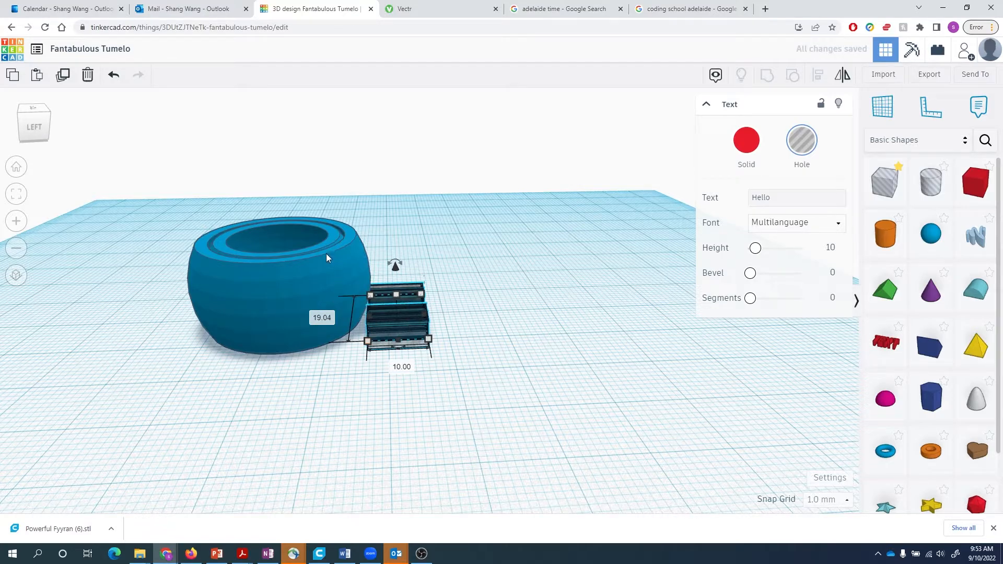
pyautogui.click(519, 318)
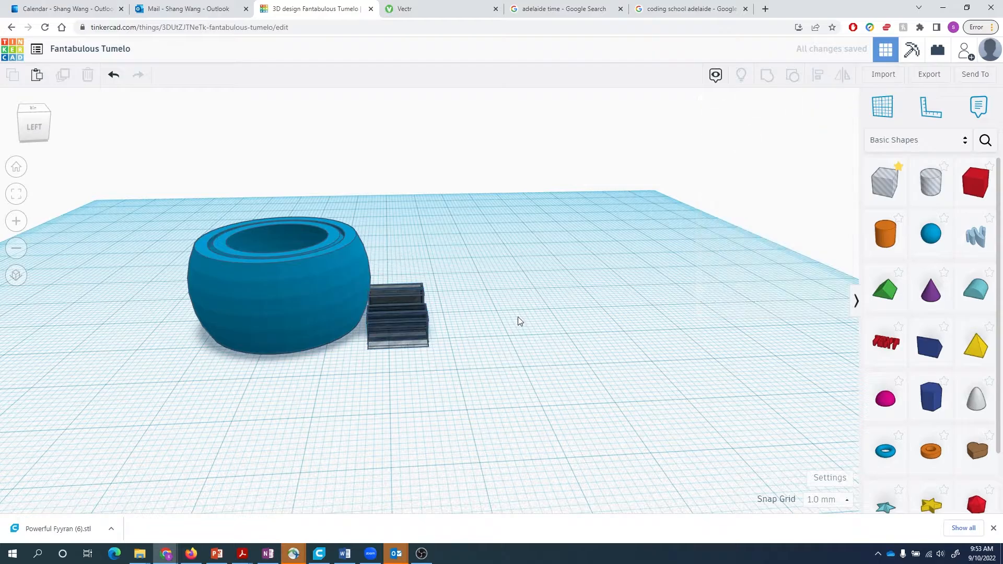
pyautogui.moveTo(518, 317); pyautogui.dragTo(290, 194, button='right')
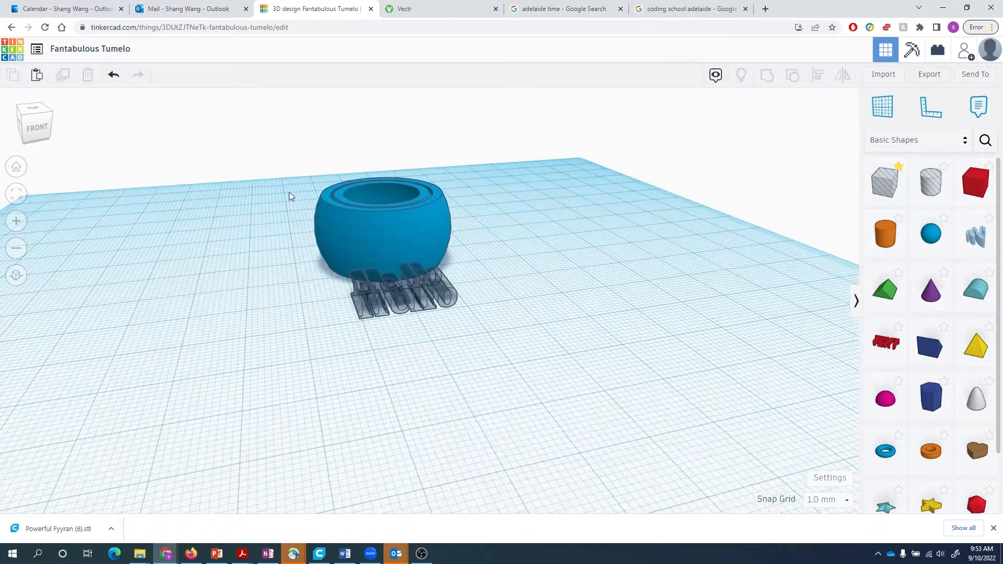
# - Align the Hello text with the bowl front-to-back and at the bowl's mid-height
pyautogui.moveTo(275, 166); pyautogui.dragTo(534, 366)
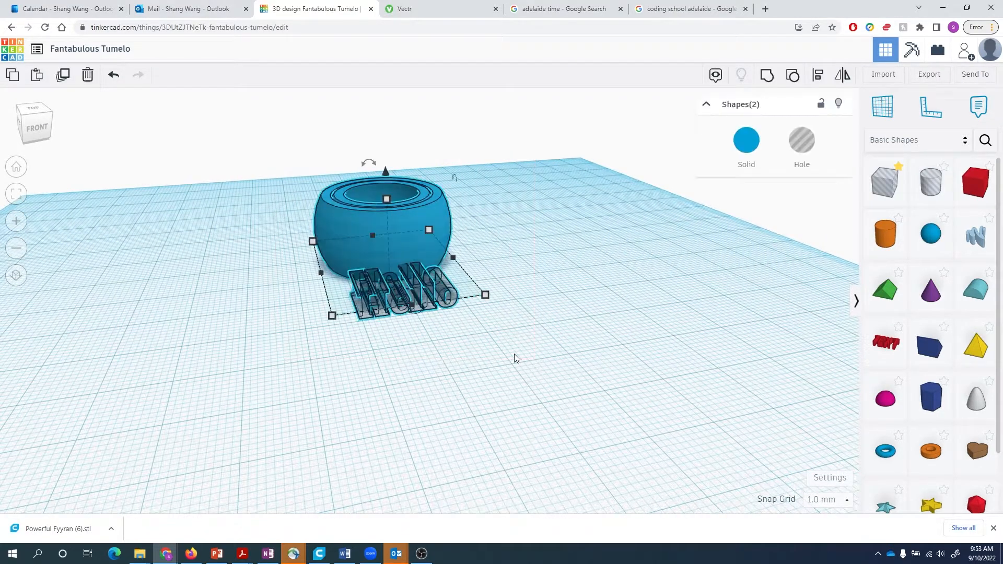
pyautogui.press('l')
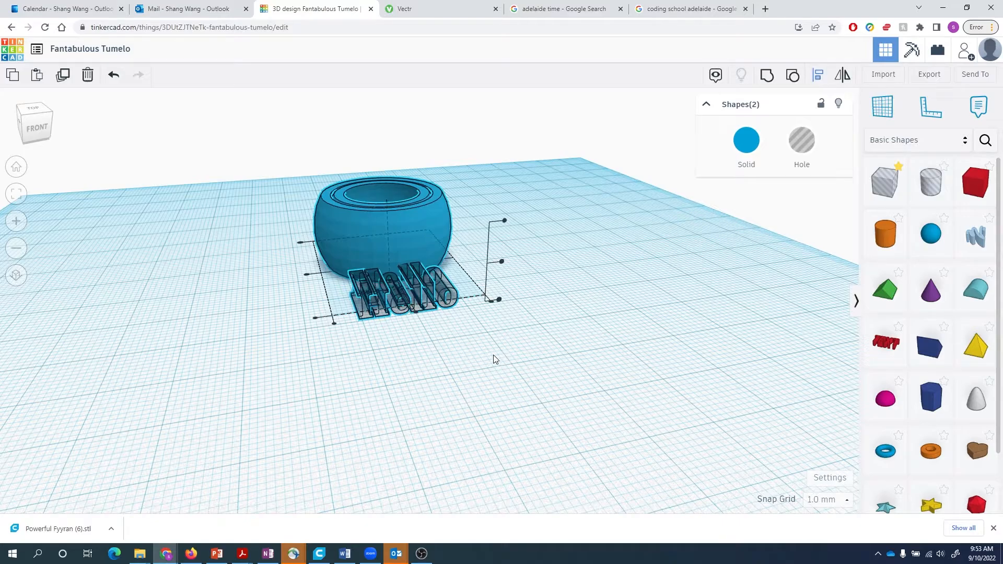
pyautogui.moveTo(437, 343); pyautogui.dragTo(485, 346, button='right')
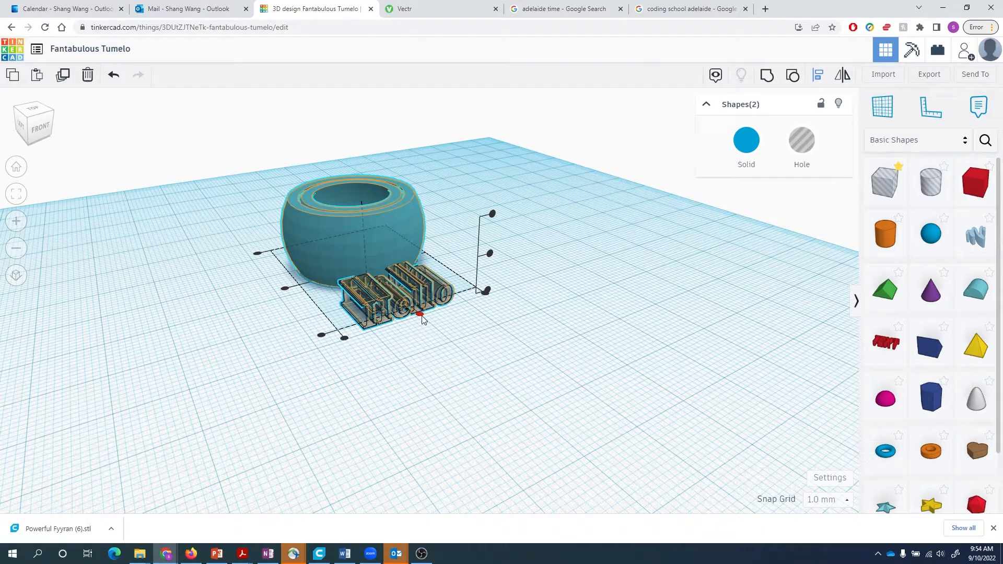
pyautogui.click(420, 314)
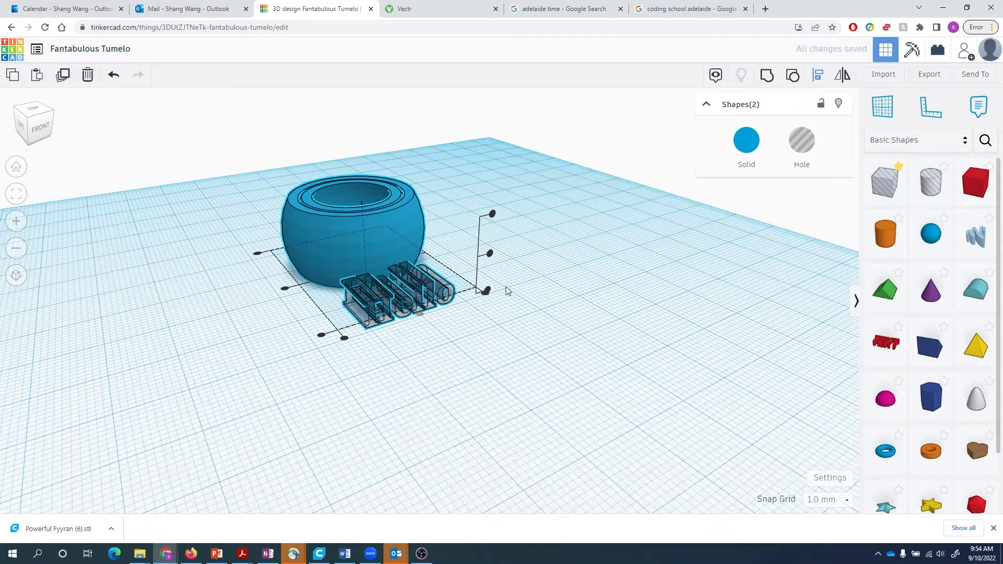
pyautogui.click(489, 254)
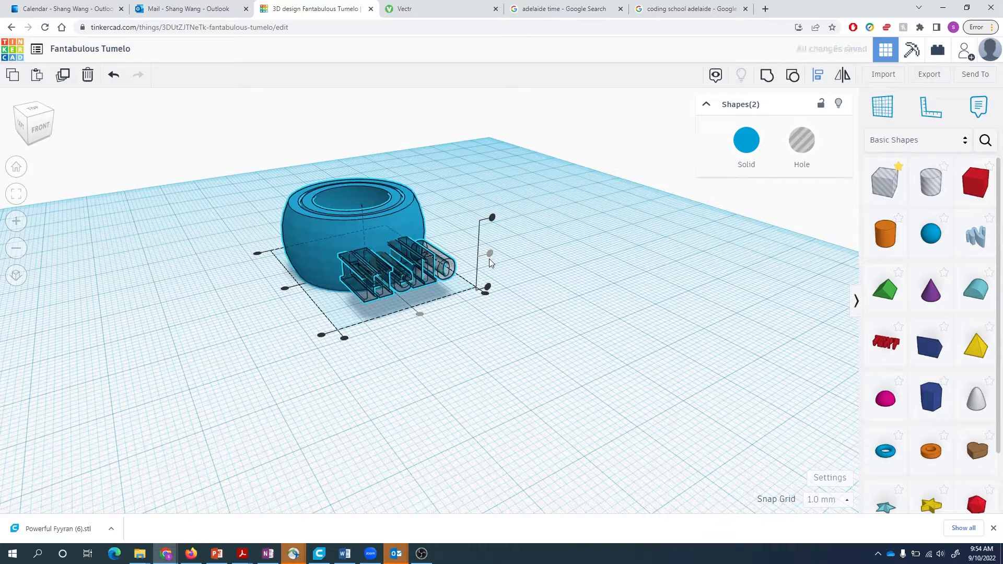
pyautogui.click(421, 389)
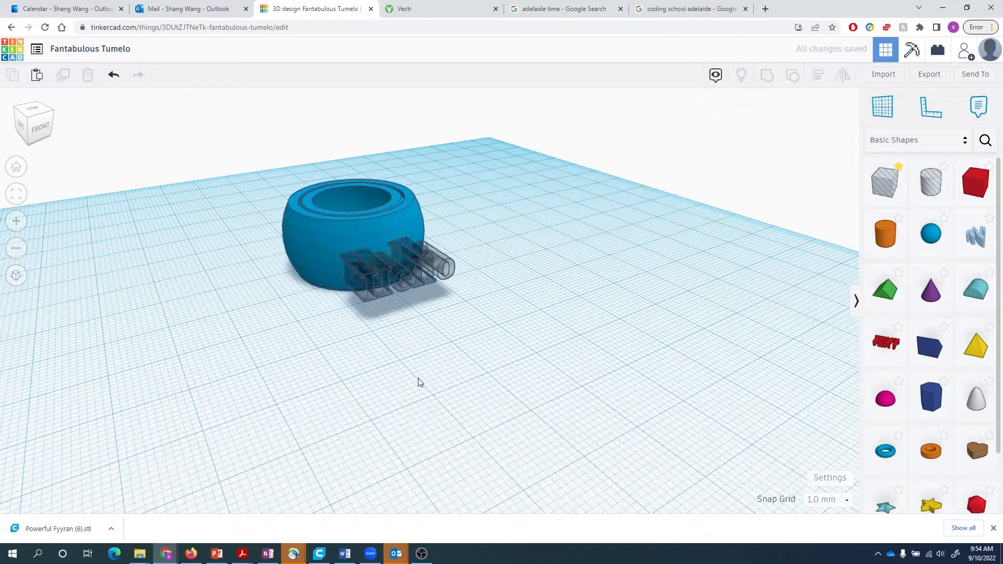
pyautogui.moveTo(440, 369); pyautogui.dragTo(581, 365, button='right')
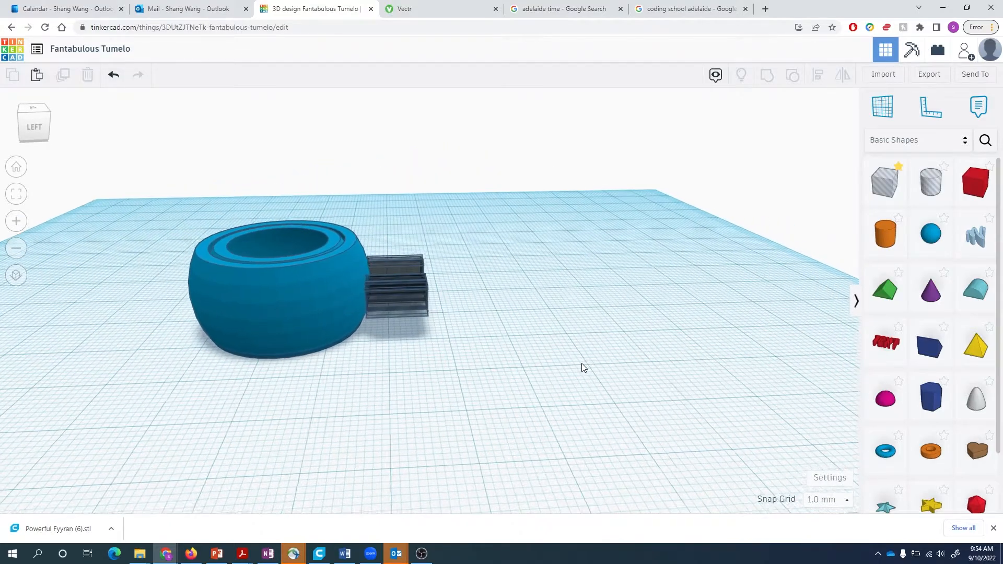
# - Nudge the Hello text two steps left into the bowl's side wall
pyautogui.click(402, 299)
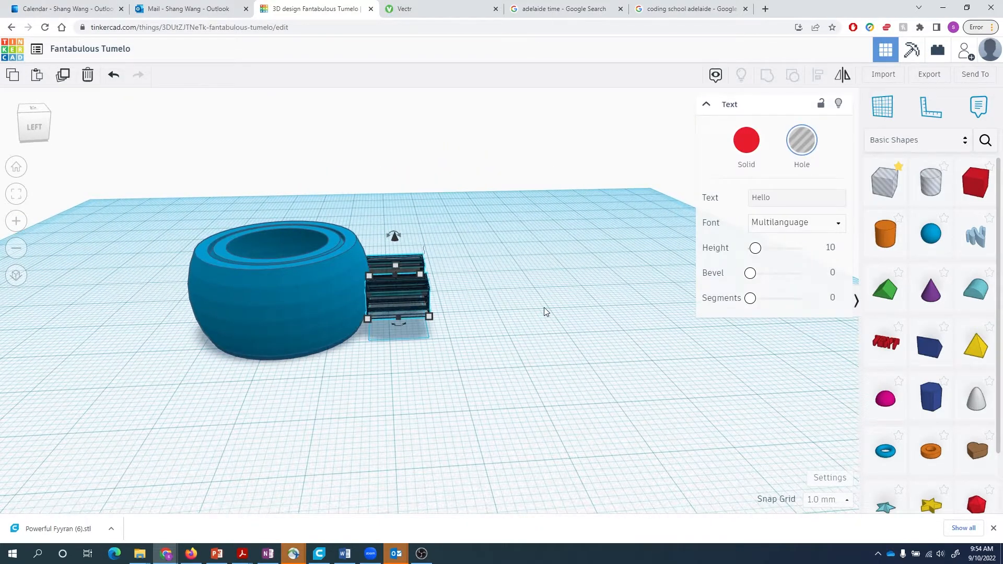
pyautogui.press('Left')
pyautogui.press('Left')
pyautogui.press('Left')
pyautogui.press('Left')
pyautogui.press('Left')
pyautogui.press('Left')
pyautogui.press('Left')
pyautogui.press('Left')
pyautogui.press('Left')
pyautogui.press('Left')
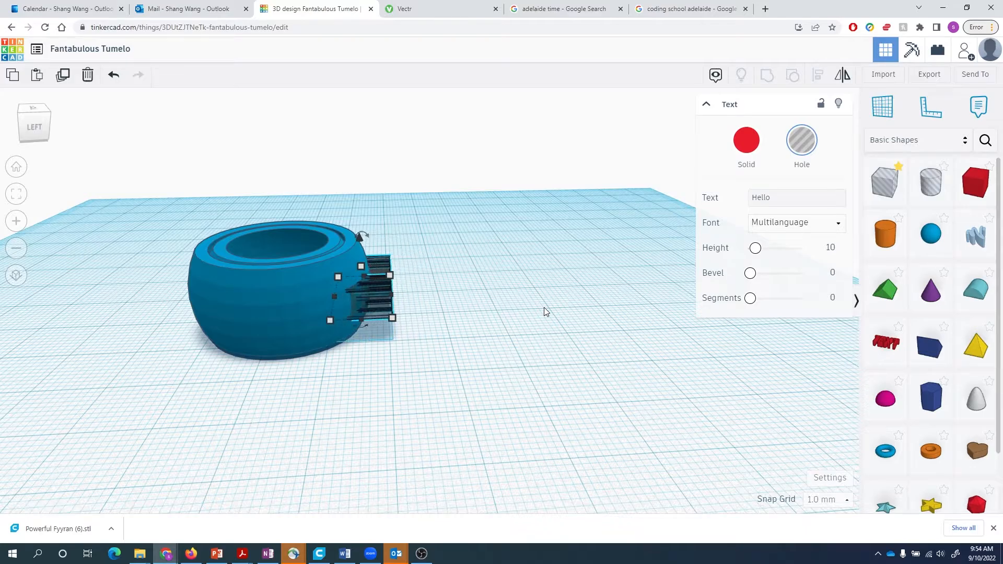
pyautogui.press('Left')
pyautogui.press('Left')
pyautogui.press('Left')
pyautogui.press('Left')
pyautogui.press('Left')
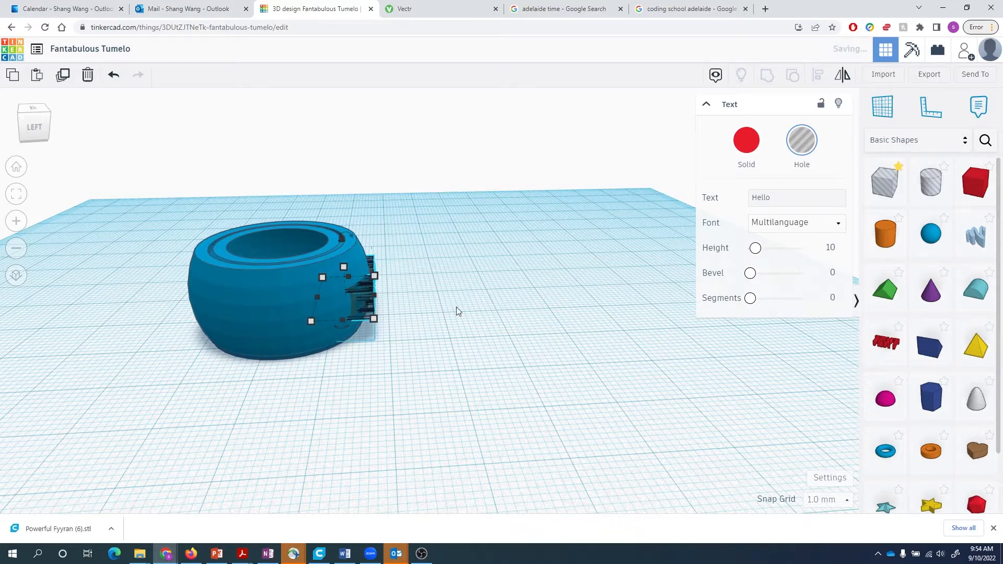
pyautogui.moveTo(458, 311); pyautogui.dragTo(436, 308, button='right')
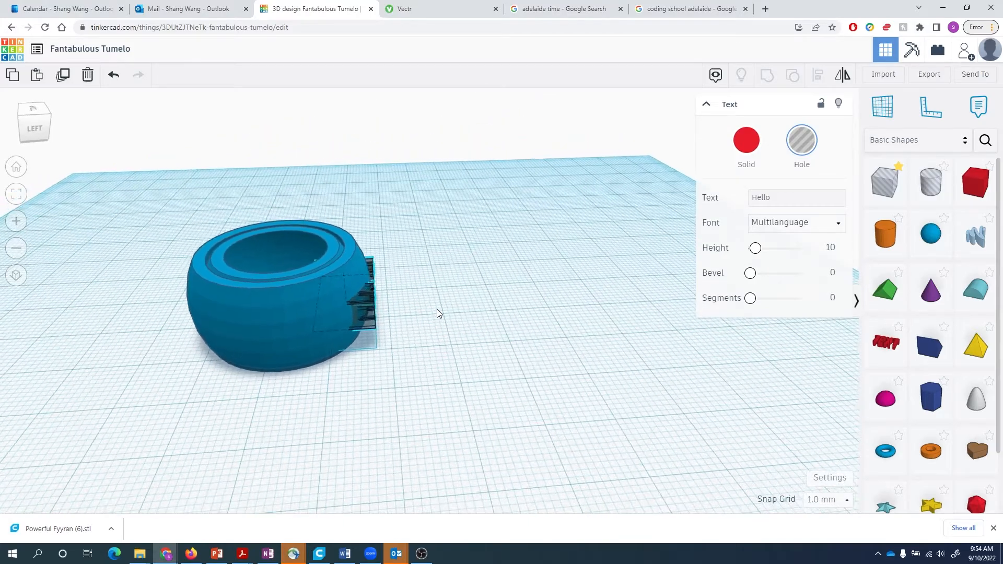
# - Set the snap grid to 0.1 mm and fine-tune the Hello text's depth in the wall
pyautogui.click(842, 501)
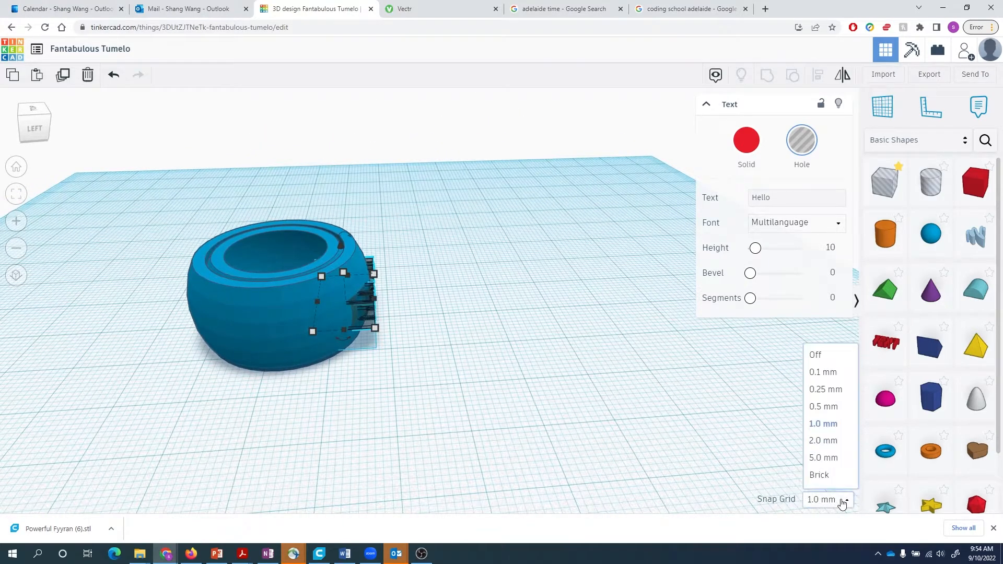
pyautogui.click(831, 373)
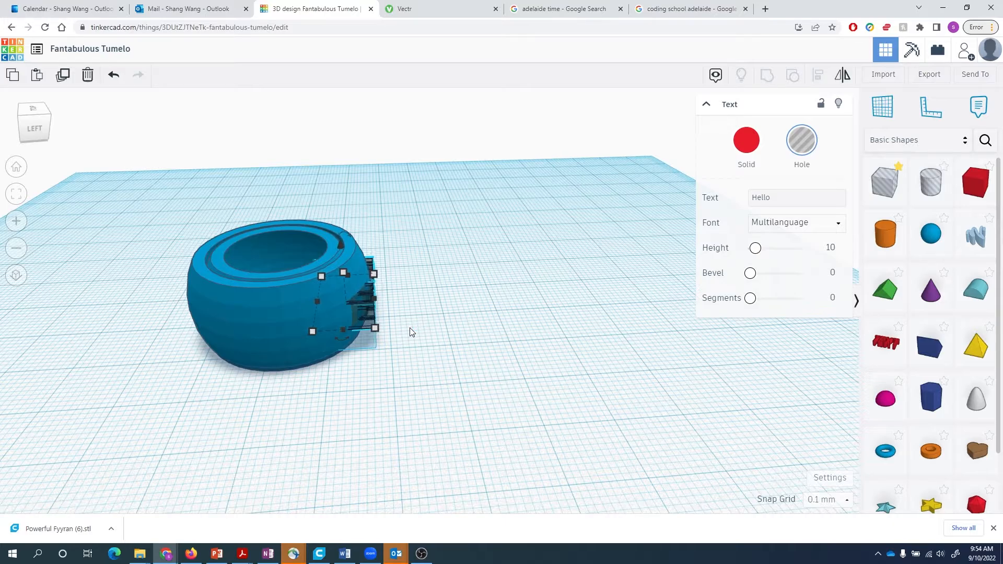
pyautogui.press('Left')
pyautogui.press('Left')
pyautogui.press('Right')
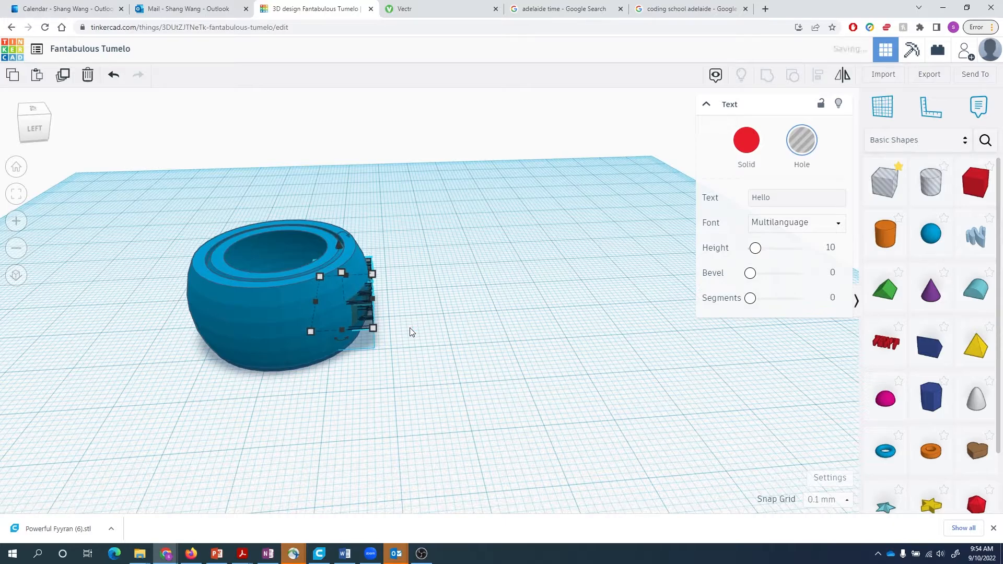
# - Marquee-select both the bowl and the sunk Hello text
pyautogui.scroll(5, 371, 279)
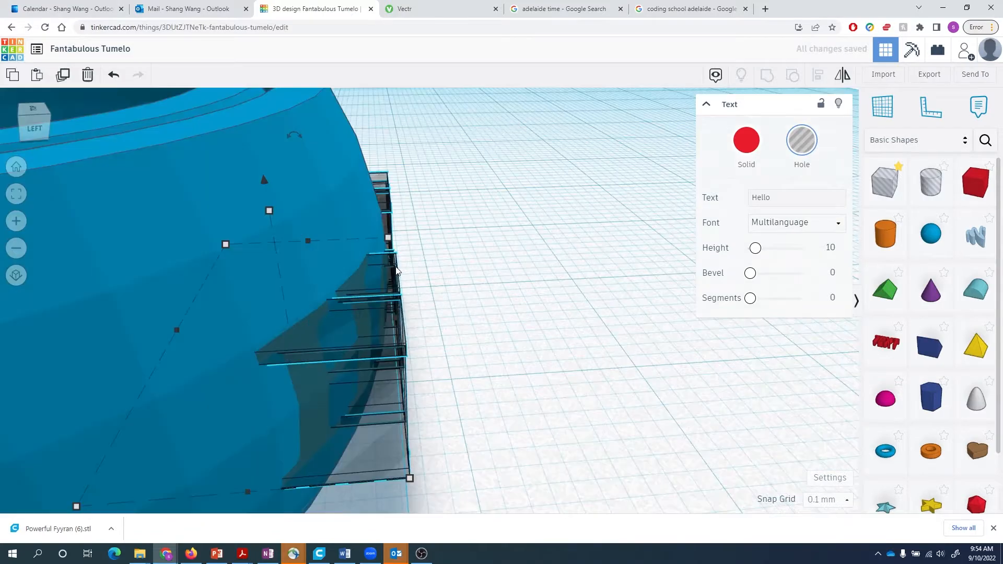
pyautogui.scroll(1, 396, 270)
pyautogui.moveTo(503, 278); pyautogui.dragTo(352, 289, button='right')
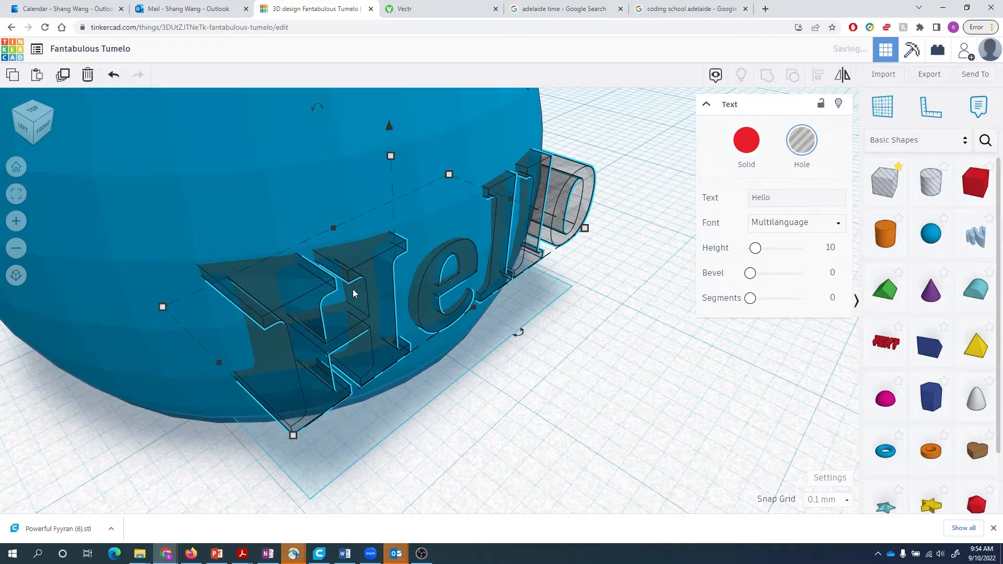
pyautogui.scroll(-5, 353, 293)
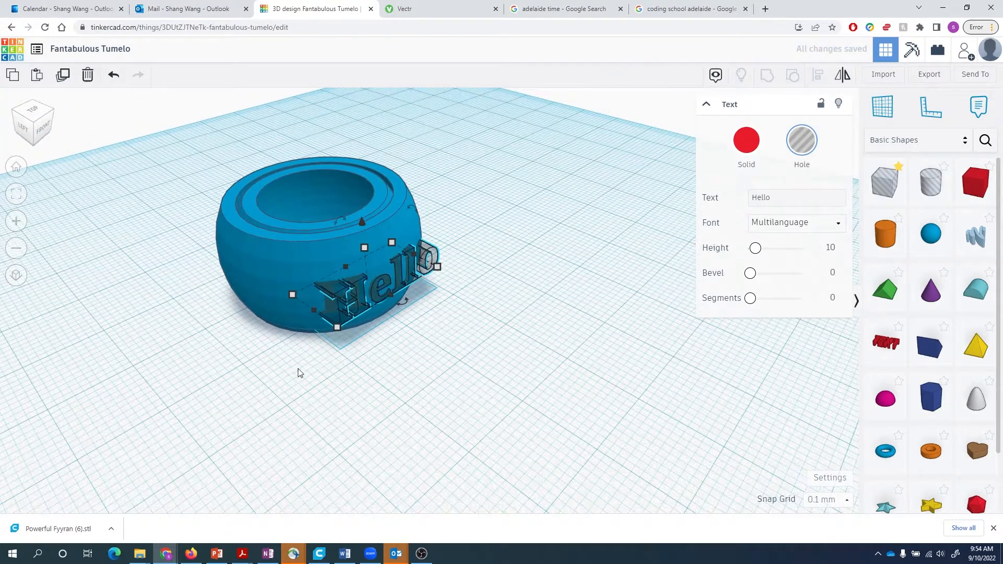
pyautogui.moveTo(298, 372)
pyautogui.mouseDown(button='right')
pyautogui.moveTo(504, 412)
pyautogui.moveTo(604, 409)
pyautogui.moveTo(631, 392)
pyautogui.moveTo(611, 358)
pyautogui.moveTo(754, 346)
pyautogui.moveTo(537, 381)
pyautogui.moveTo(311, 385)
pyautogui.mouseUp(button='right')
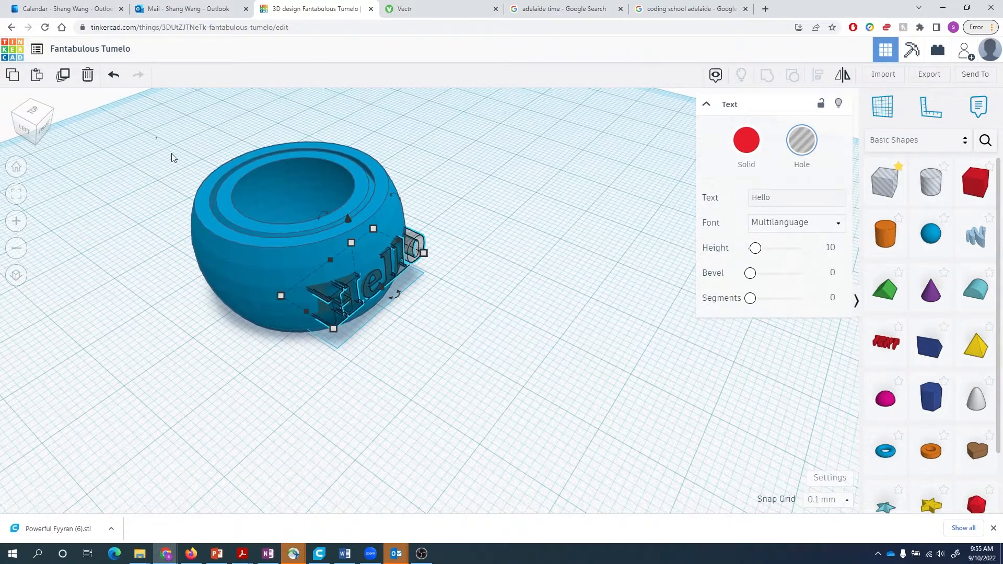
pyautogui.moveTo(156, 139); pyautogui.dragTo(448, 374)
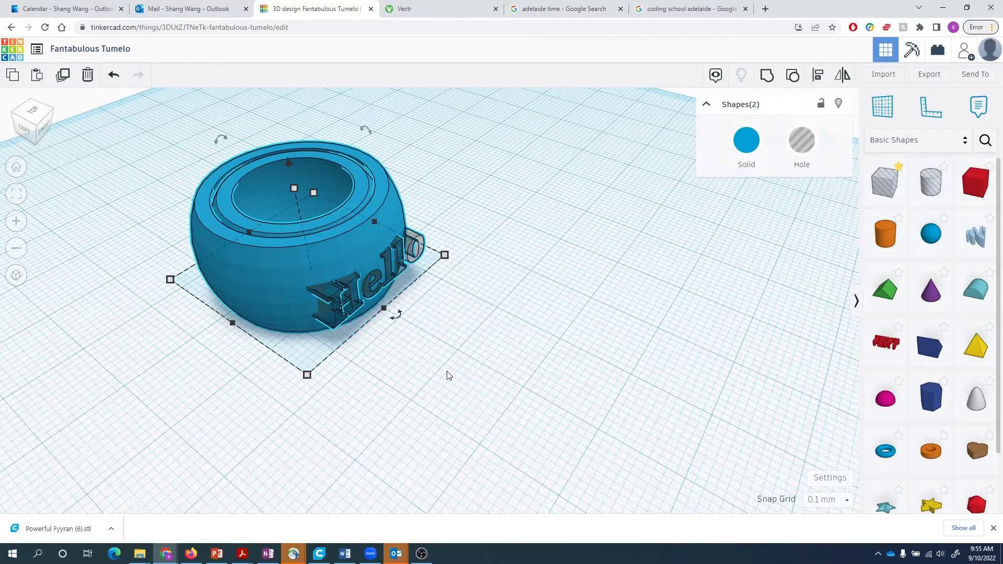
# - Group the bowl with the 'Hello' hole so the word is engraved into it
pyautogui.hotkey('ctrl', 'g')
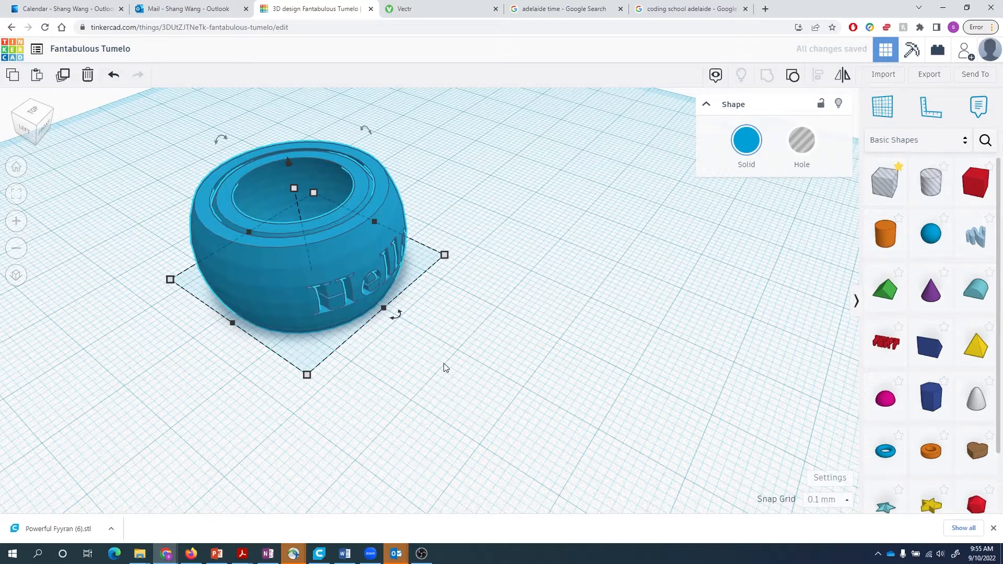
pyautogui.click(470, 345)
pyautogui.moveTo(462, 339); pyautogui.dragTo(370, 377, button='right')
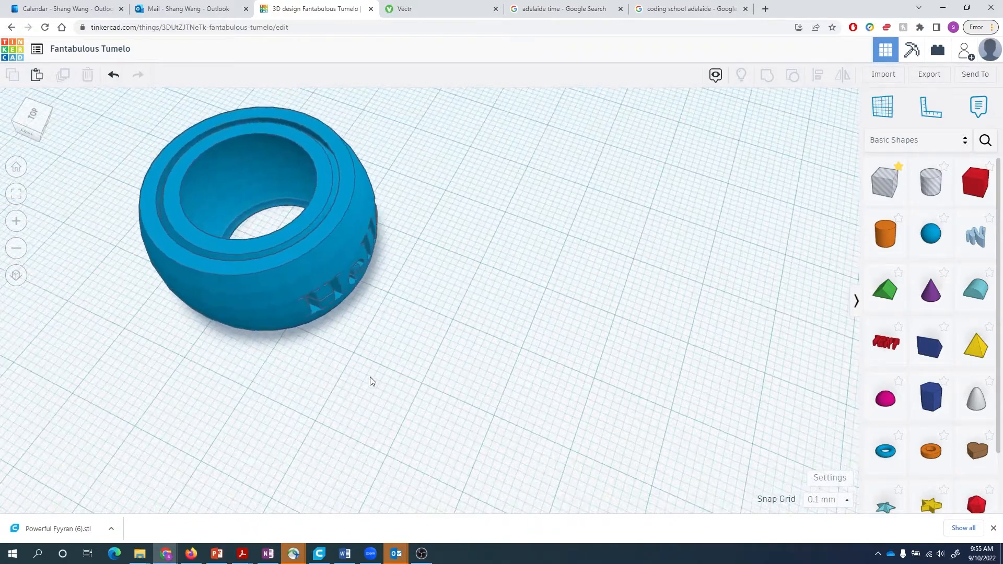
pyautogui.scroll(-1, 370, 377)
pyautogui.moveTo(508, 380); pyautogui.dragTo(566, 383, button='middle')
# - Check the engraving from below and move the engraved bowl to the left of the workplane
pyautogui.scroll(2, 558, 385)
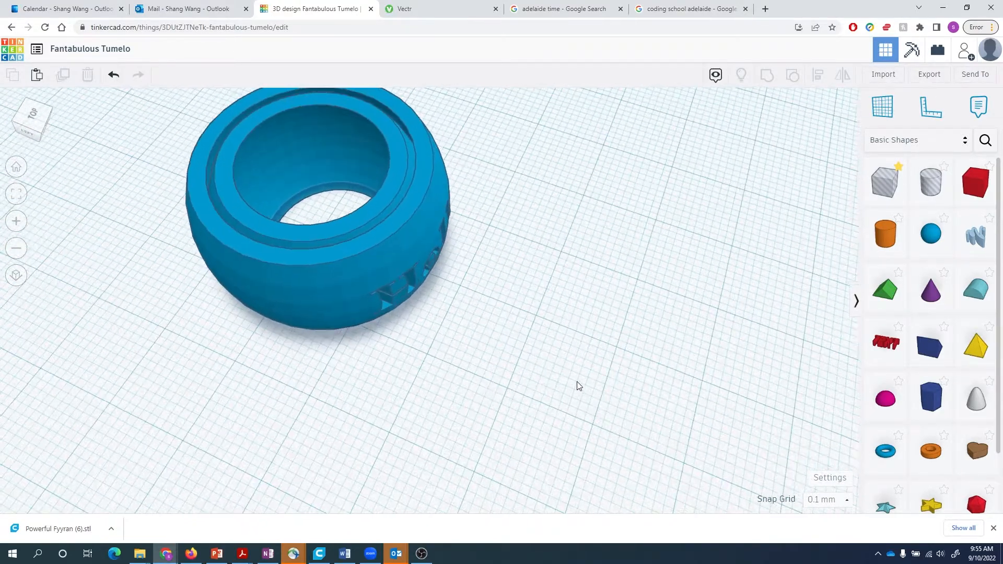
pyautogui.moveTo(578, 385); pyautogui.dragTo(372, 350, button='right')
pyautogui.scroll(-2, 670, 310)
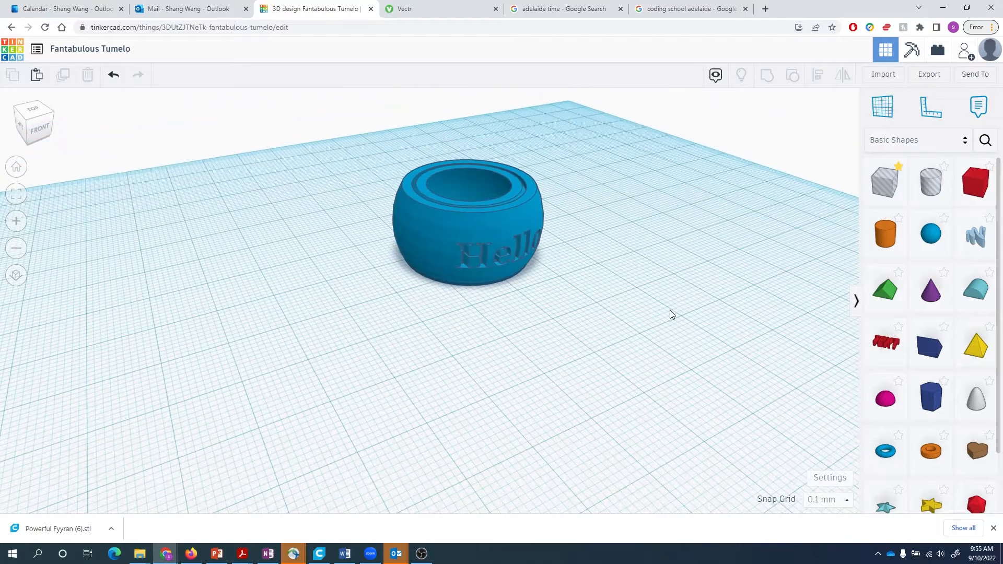
pyautogui.moveTo(678, 305)
pyautogui.mouseDown(button='right')
pyautogui.moveTo(704, 305)
pyautogui.moveTo(676, 306)
pyautogui.mouseUp(button='right')
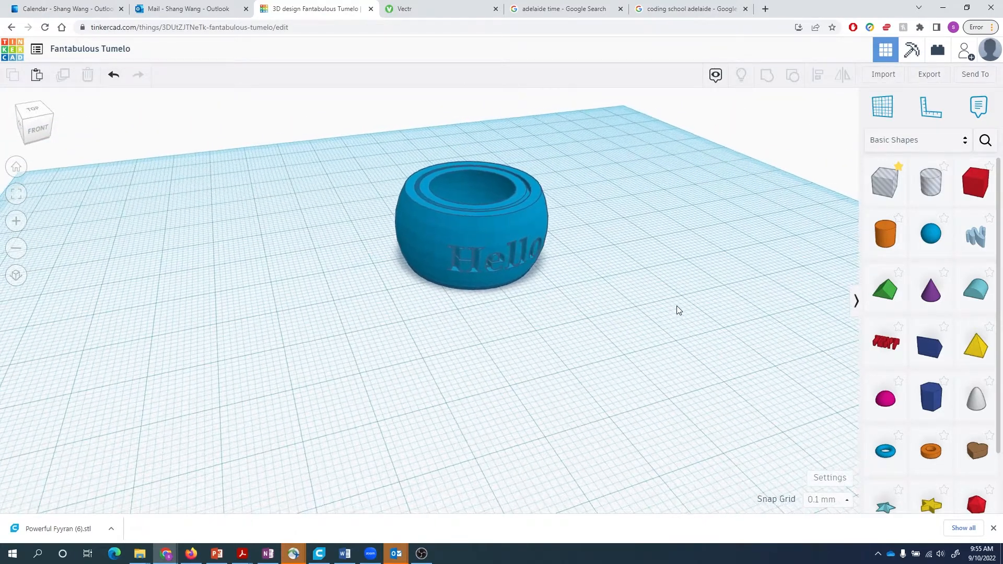
pyautogui.scroll(-1, 676, 305)
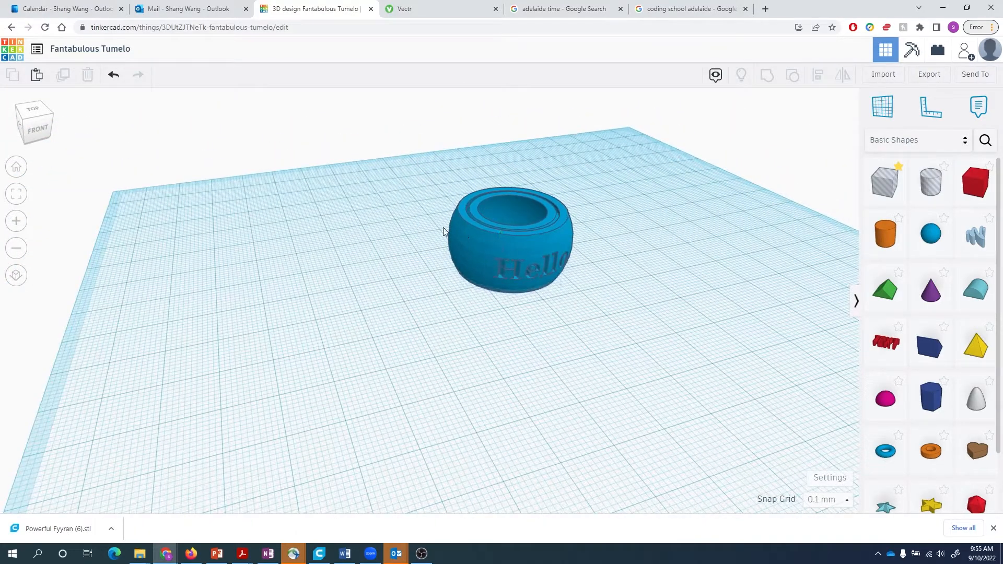
pyautogui.moveTo(475, 244); pyautogui.dragTo(229, 214)
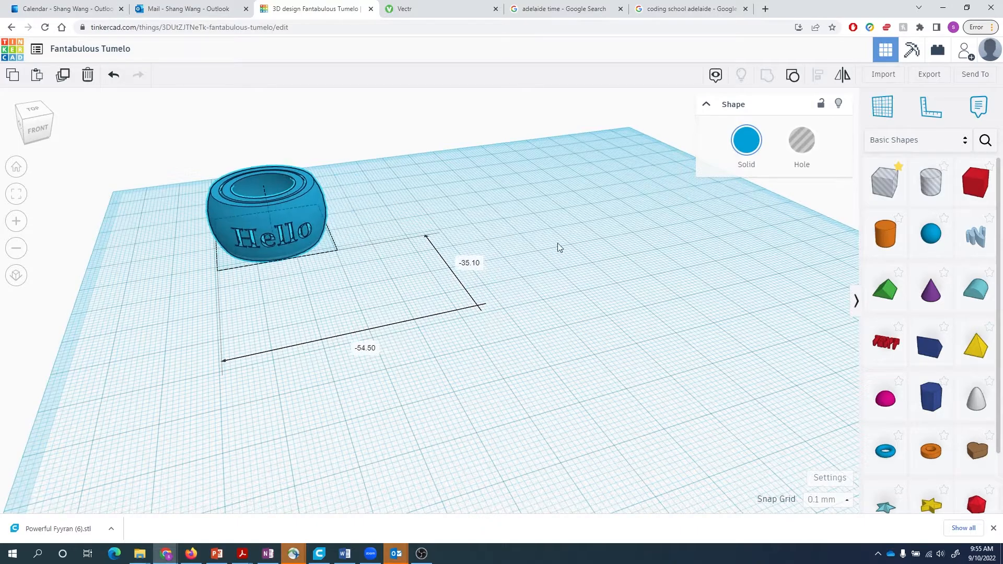
pyautogui.click(742, 268)
# - Place a sphere from Basic Shapes on the workplane beside the Hello bowl
pyautogui.click(931, 233)
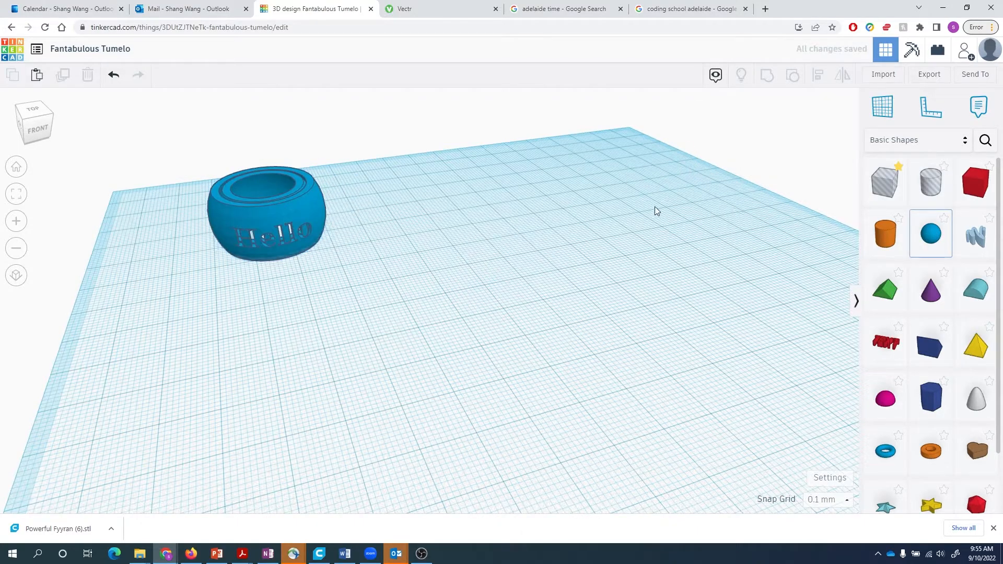
pyautogui.click(676, 235)
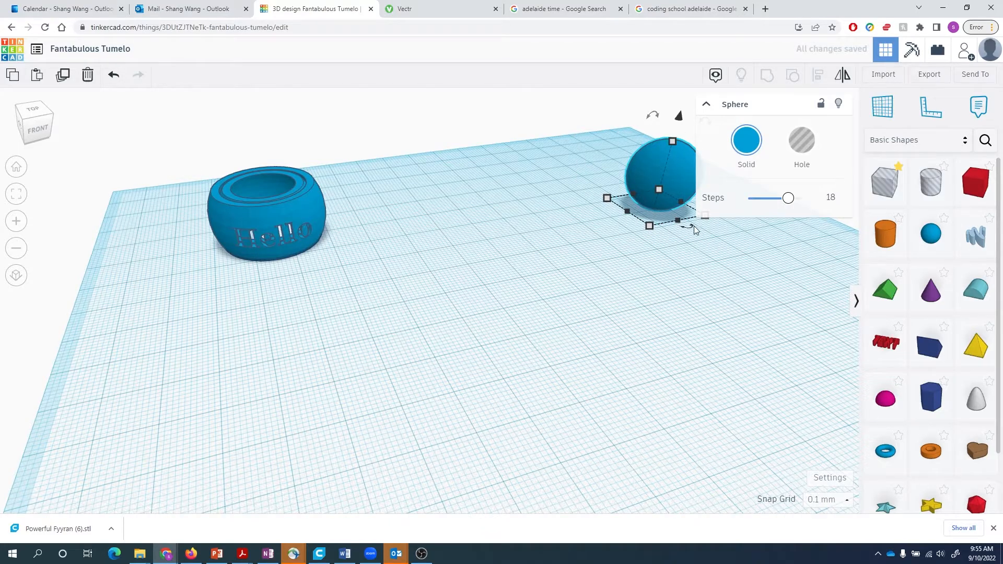
pyautogui.click(734, 161)
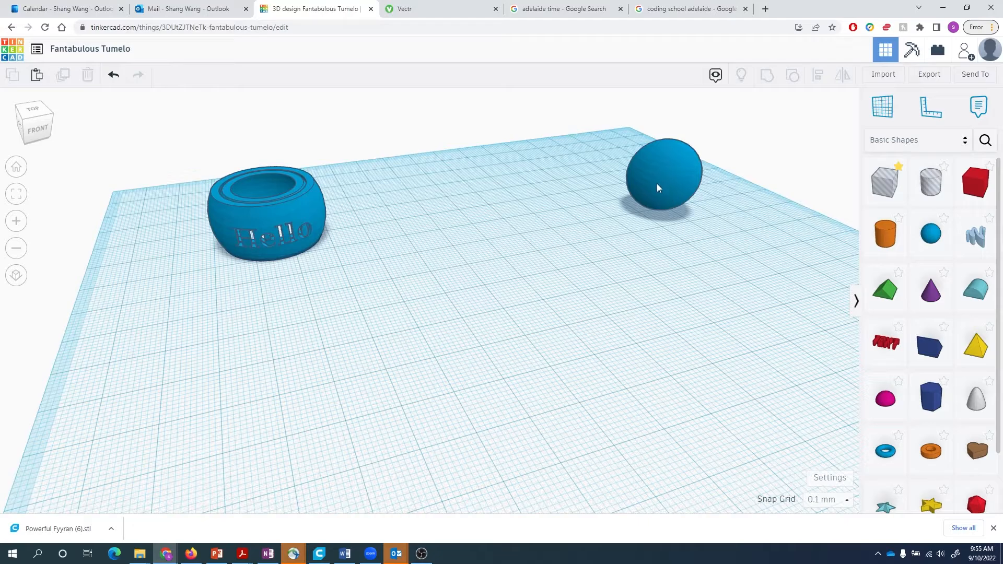
pyautogui.moveTo(658, 184); pyautogui.dragTo(552, 202)
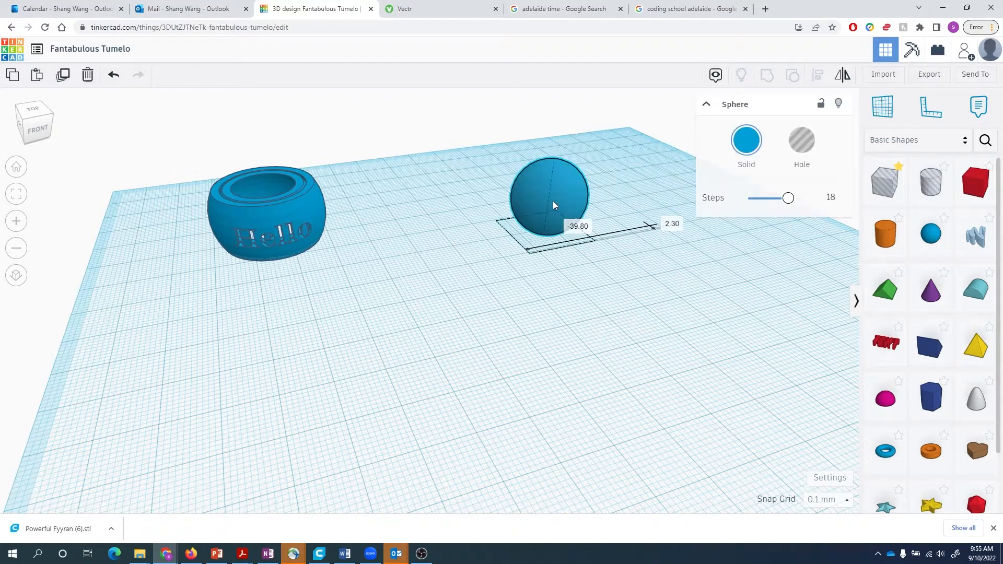
pyautogui.click(571, 296)
# - Resize the sphere to 40 mm in width, depth and height
pyautogui.click(546, 228)
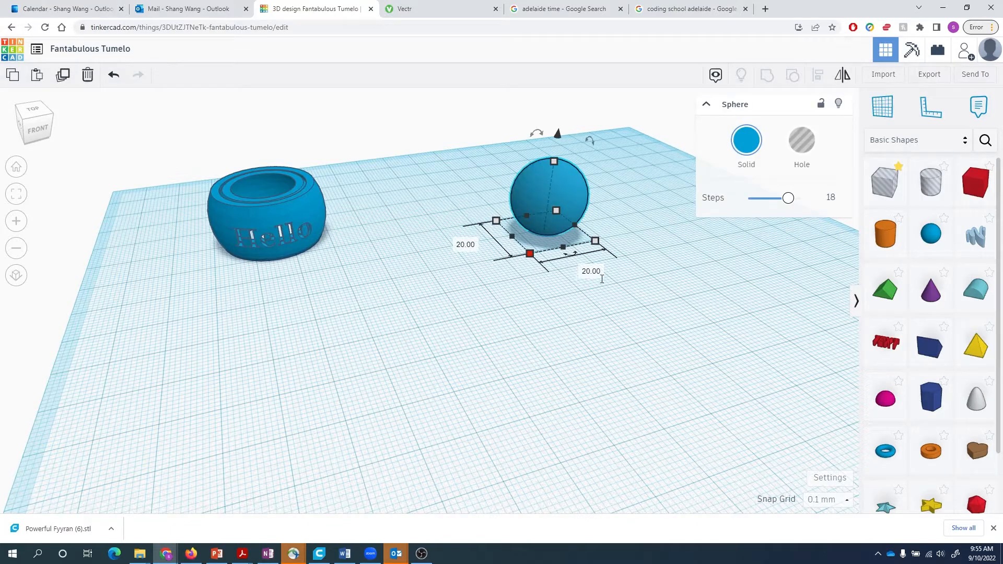
pyautogui.click(590, 271)
pyautogui.write('40')
pyautogui.press('Tab')
pyautogui.write('40')
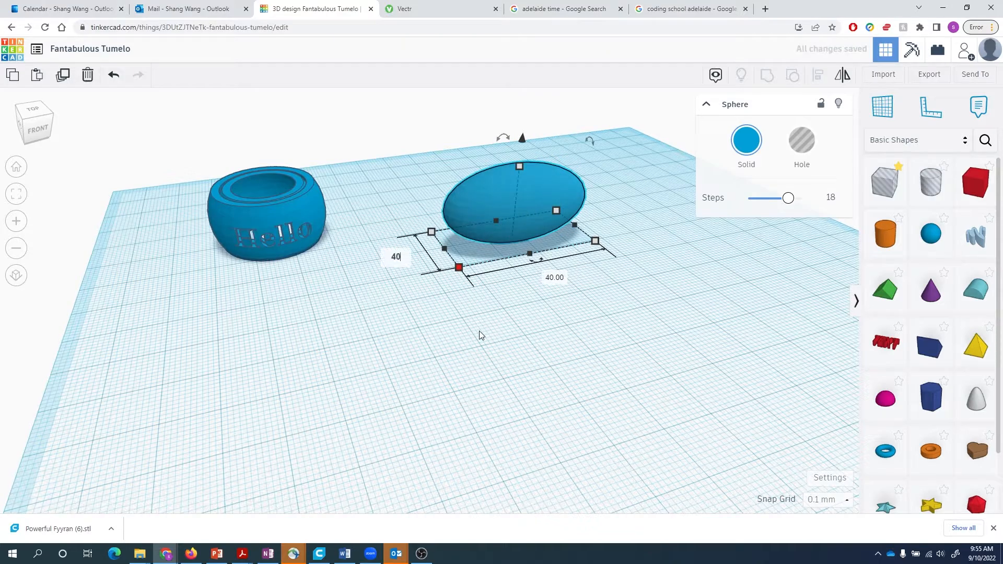
pyautogui.press('Return')
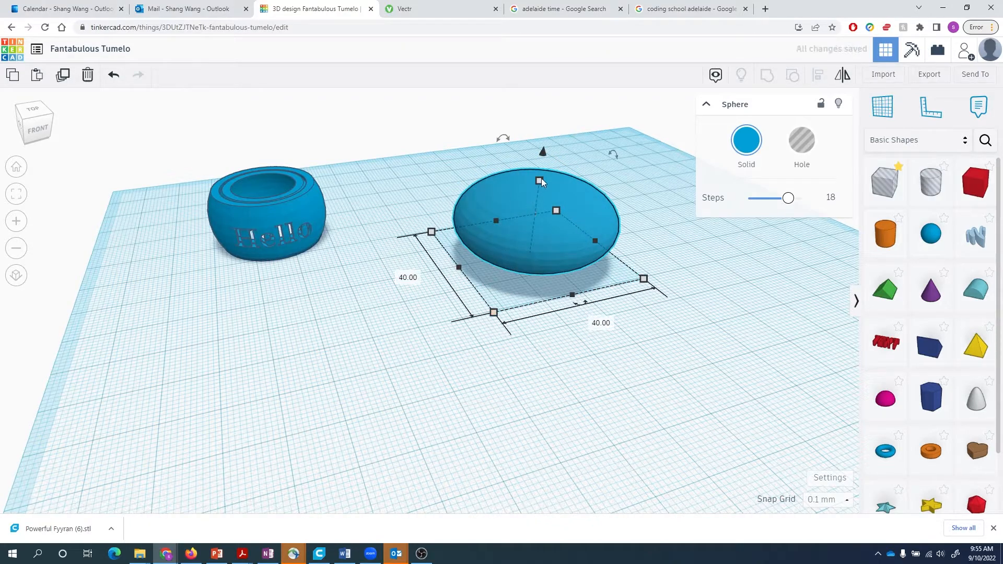
pyautogui.moveTo(541, 182); pyautogui.dragTo(541, 182)
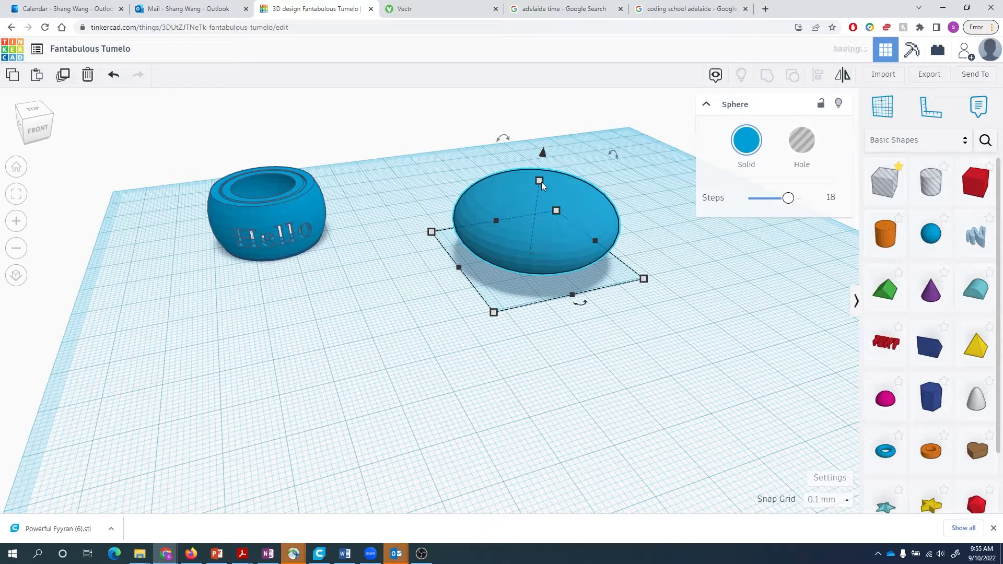
pyautogui.moveTo(541, 183)
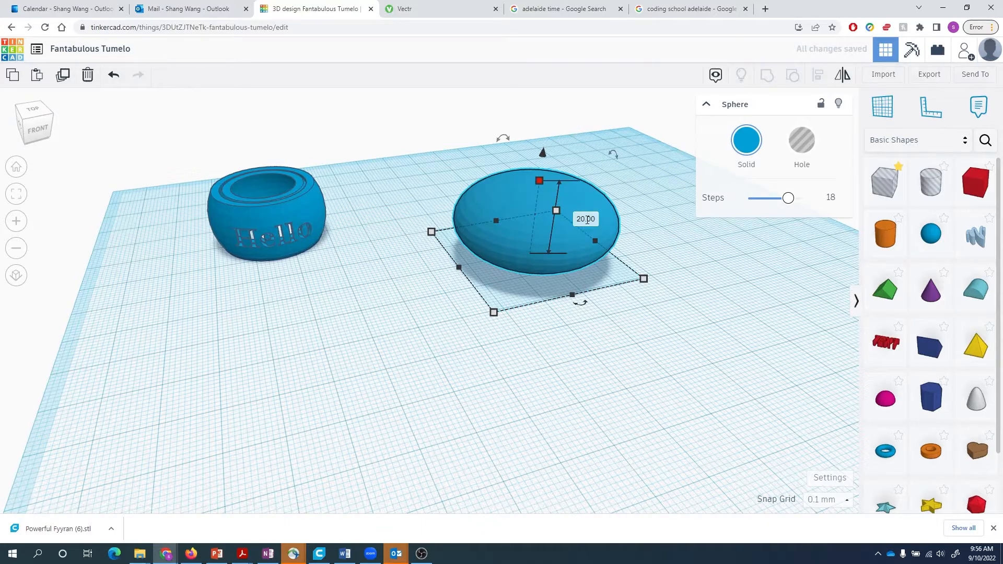
pyautogui.write('40')
pyautogui.press('Return')
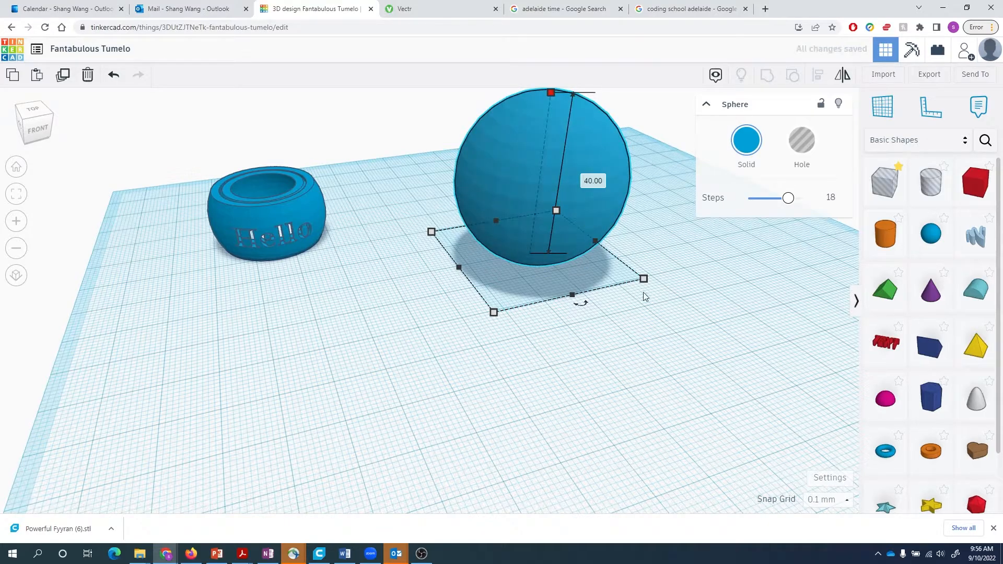
pyautogui.click(659, 318)
# - Shift the 40 mm sphere right and back and duplicate it with copy and paste
pyautogui.moveTo(661, 318); pyautogui.dragTo(612, 225, button='right')
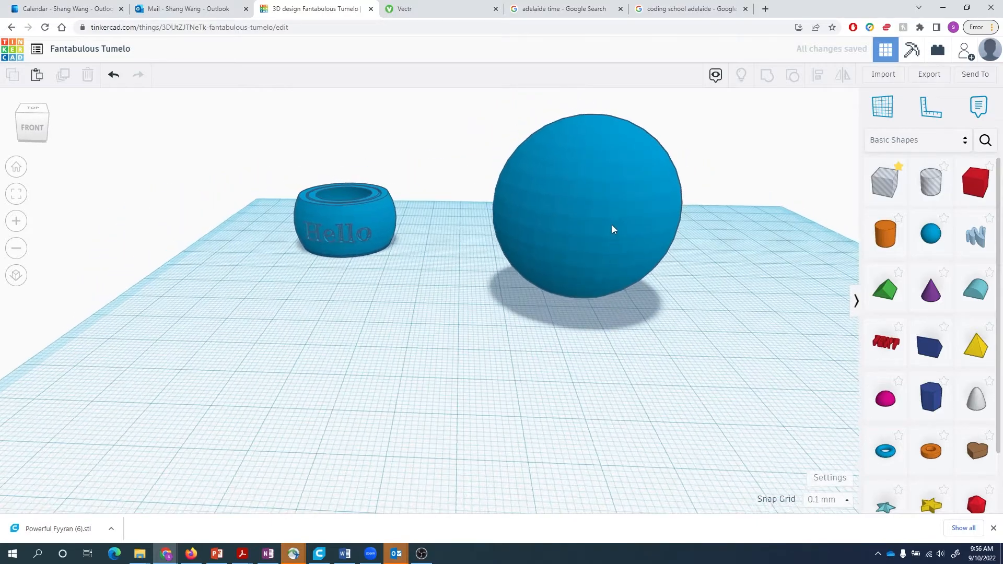
pyautogui.moveTo(627, 224); pyautogui.dragTo(736, 212)
pyautogui.hotkey('ctrl', 'c')
pyautogui.hotkey('ctrl', 'v')
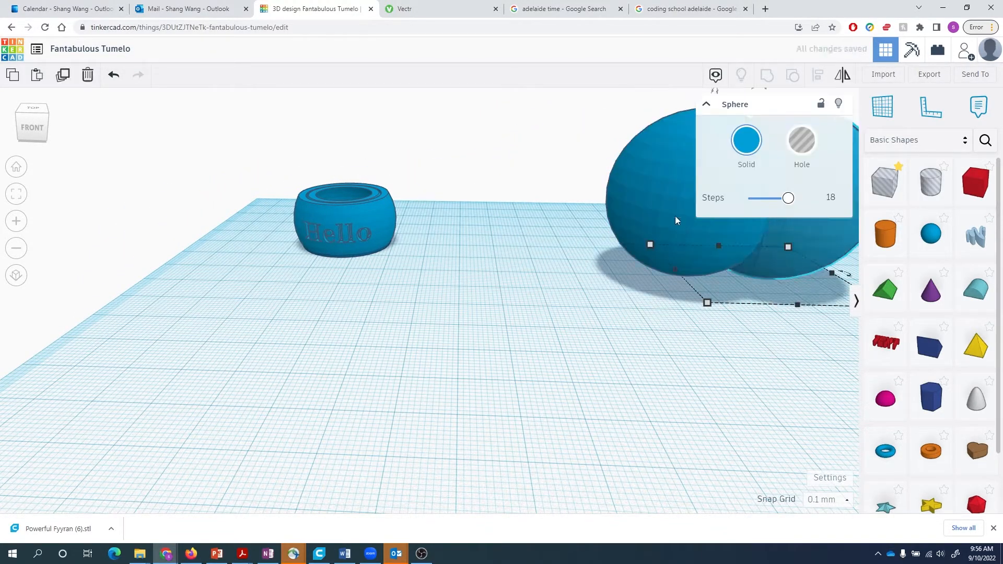
# - Move the original sphere left and resize the copy to 37 by 37 with height 37
pyautogui.moveTo(675, 215); pyautogui.dragTo(601, 223)
pyautogui.moveTo(659, 251)
pyautogui.click(735, 280)
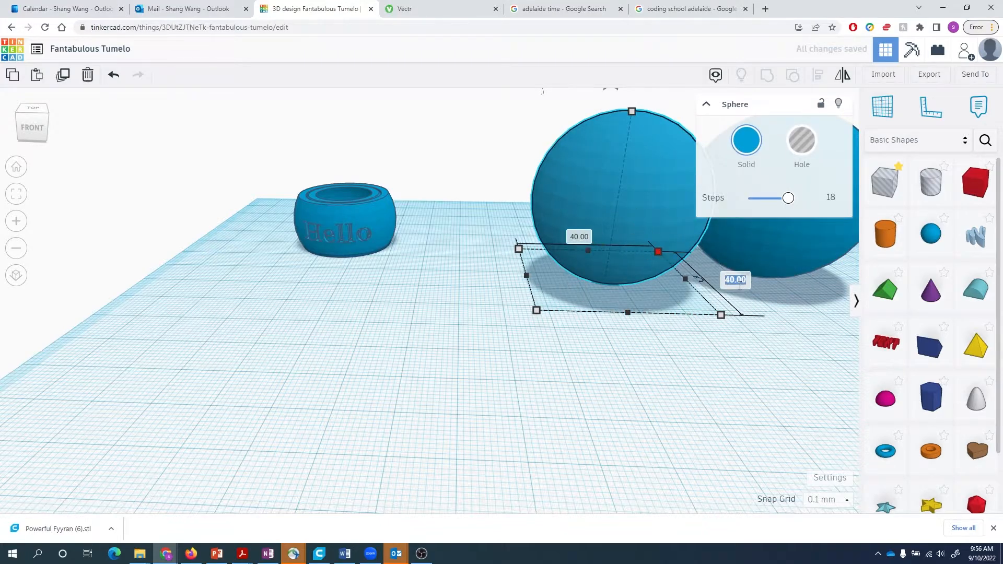
pyautogui.write('37')
pyautogui.click(580, 239)
pyautogui.press('Return')
pyautogui.moveTo(631, 118)
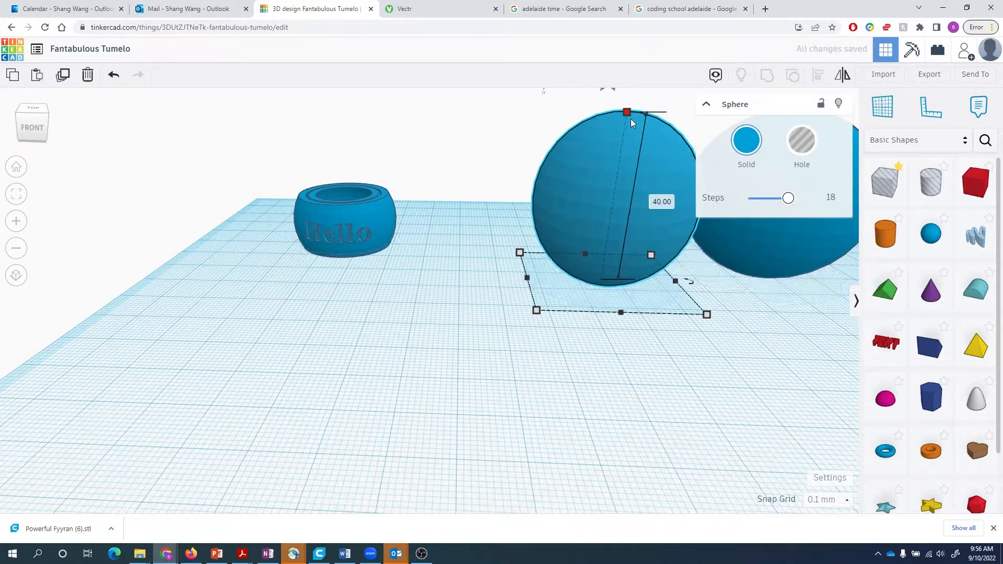
pyautogui.click(663, 202)
pyautogui.click(707, 362)
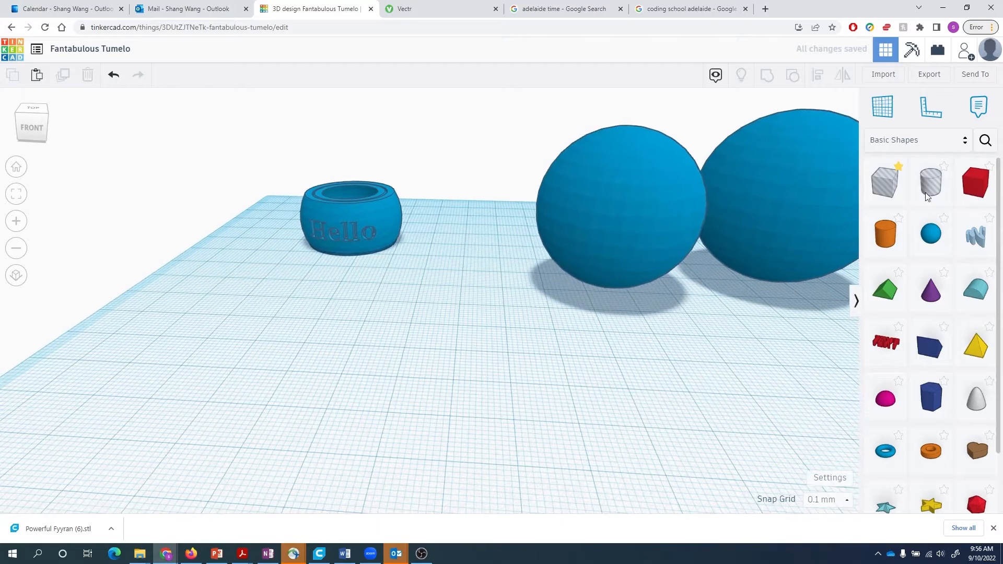
# - Make the 37 mm sphere a hole and centre it on the larger blue sphere
pyautogui.click(616, 209)
pyautogui.click(801, 140)
pyautogui.press('Escape')
pyautogui.click(710, 236)
pyautogui.keyDown('shift'); pyautogui.click(600, 282); pyautogui.keyUp('shift')
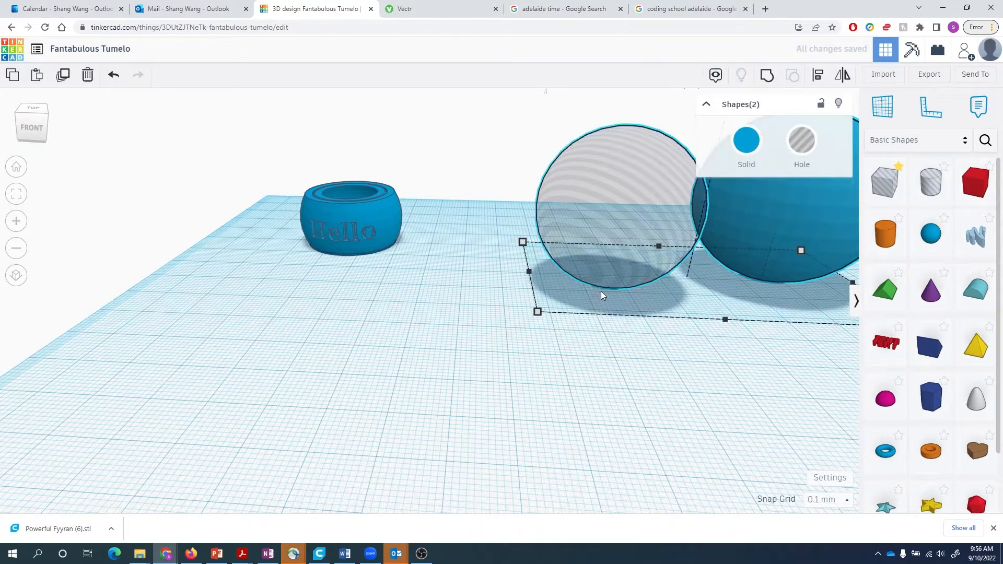
pyautogui.press('l')
pyautogui.click(593, 277)
pyautogui.moveTo(773, 436); pyautogui.dragTo(703, 412, button='right')
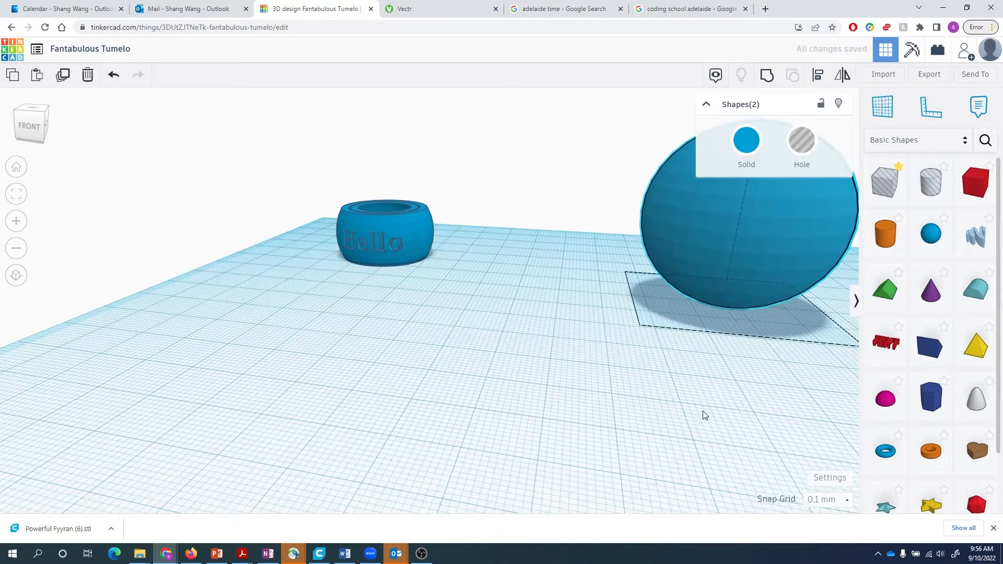
pyautogui.moveTo(506, 401); pyautogui.dragTo(710, 302, button='right')
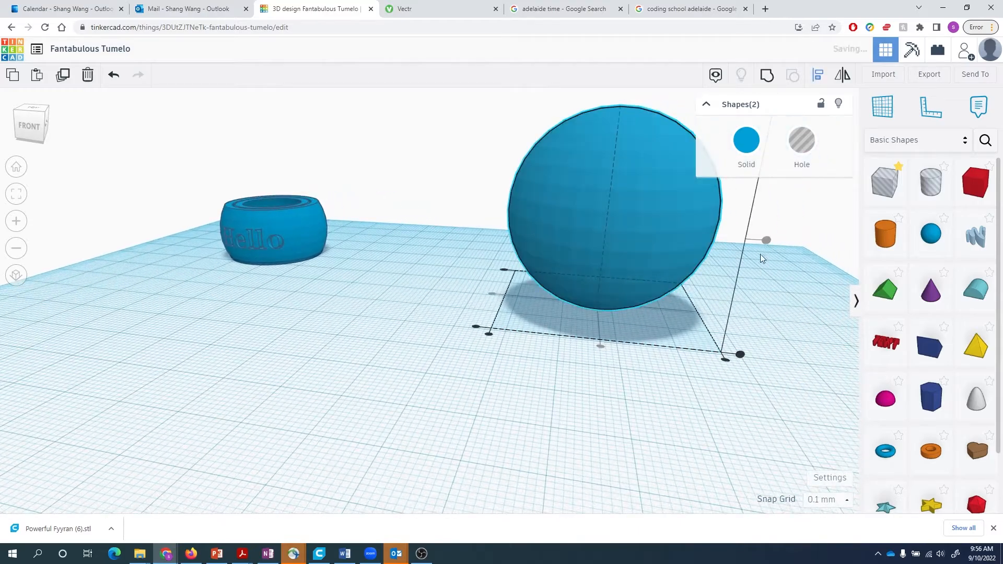
# - Move the sphere left and back, then paste a new copy to its right
pyautogui.moveTo(643, 287); pyautogui.dragTo(547, 212)
pyautogui.click(692, 266)
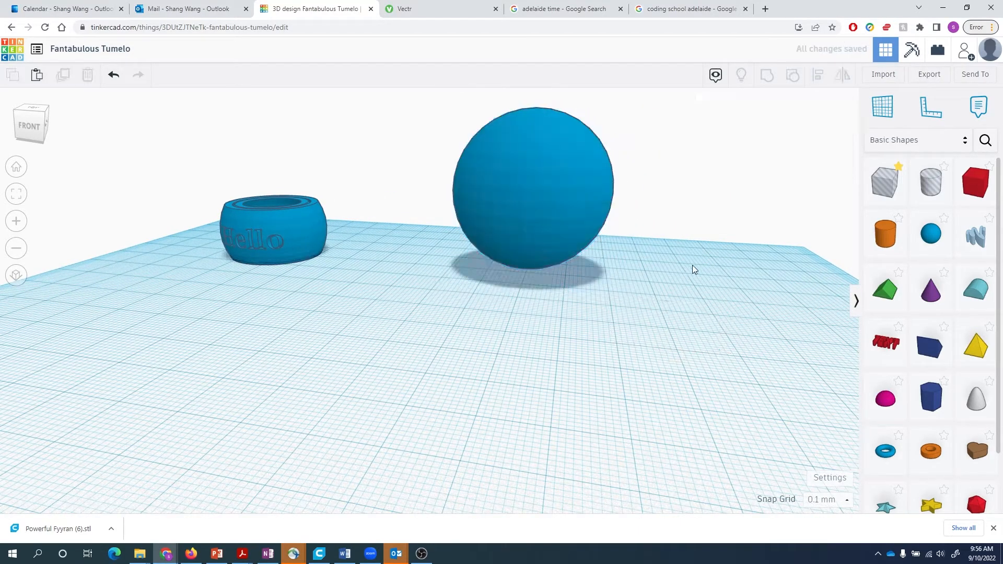
pyautogui.hotkey('ctrl', 'v')
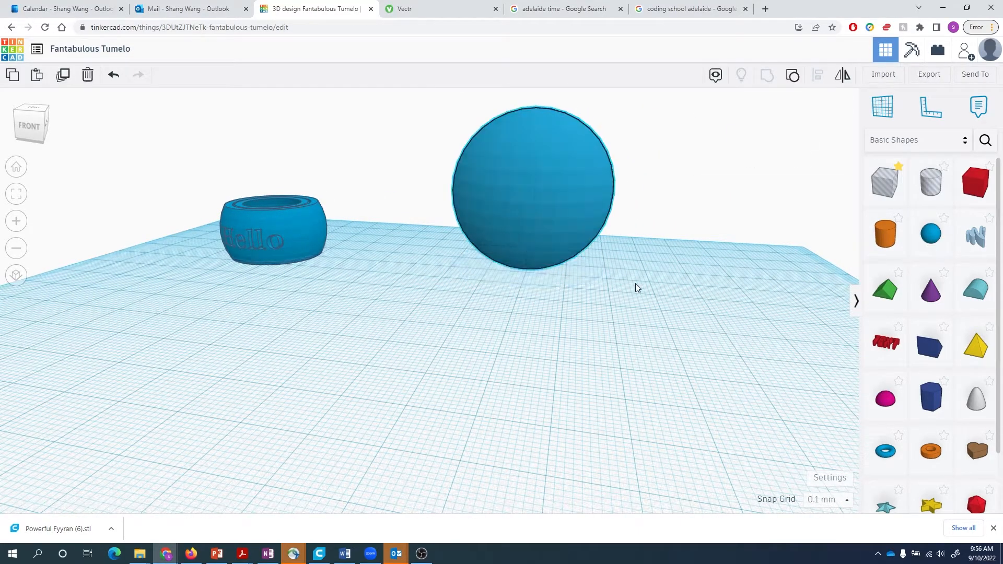
pyautogui.moveTo(553, 206); pyautogui.dragTo(743, 236)
# - Resize the sphere copy to 35.5 mm in width, depth and height
pyautogui.click(838, 347)
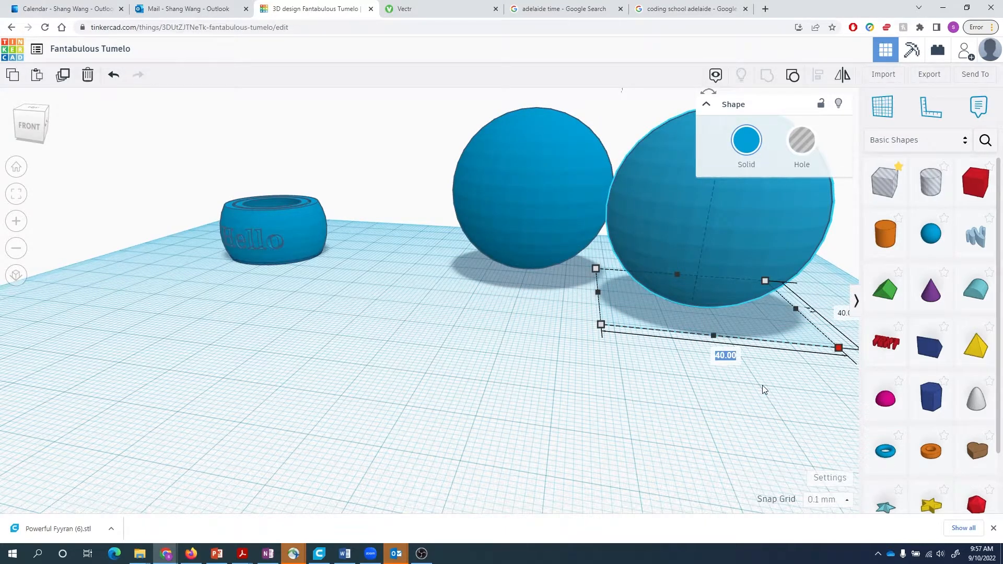
pyautogui.write('35.5')
pyautogui.press('Tab')
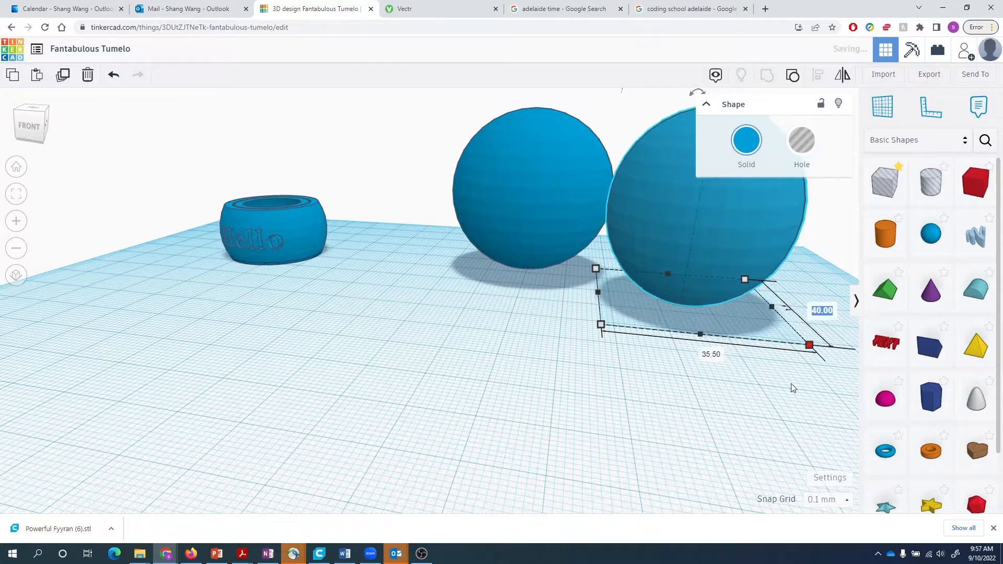
pyautogui.write('35.5')
pyautogui.press('Return')
pyautogui.click(778, 107)
pyautogui.scroll(-1, 818, 230)
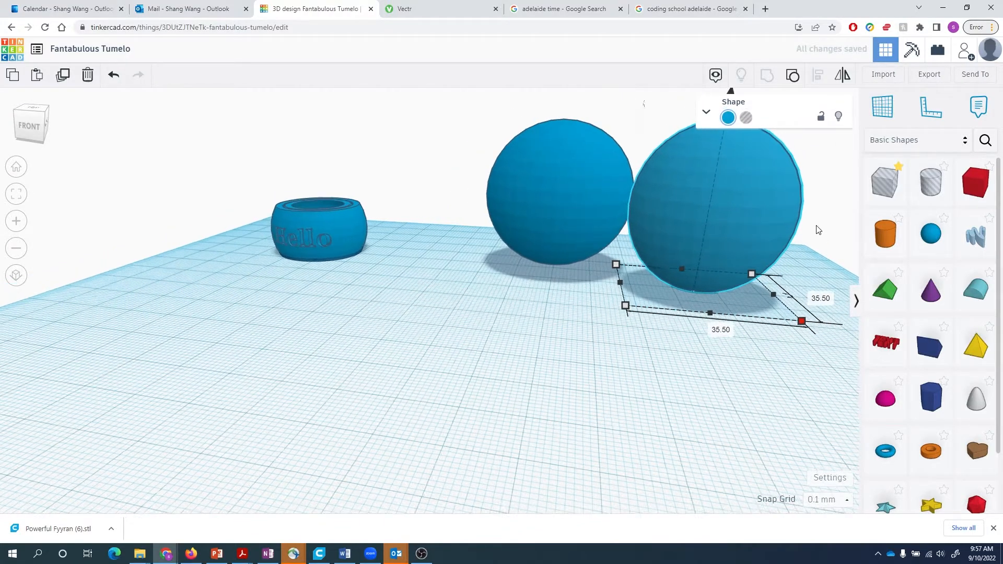
pyautogui.scroll(-1, 818, 230)
pyautogui.click(781, 213)
pyautogui.press('Return')
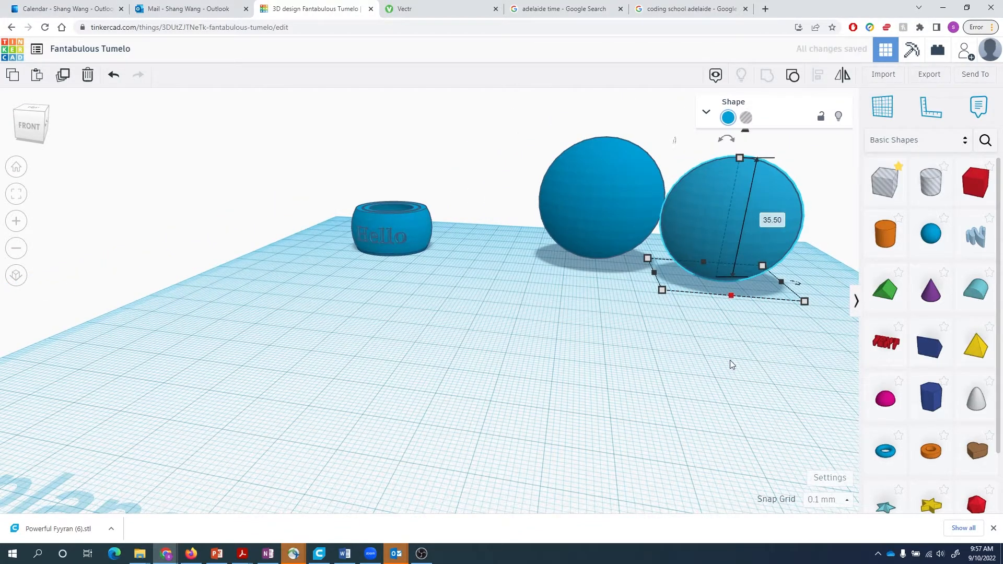
pyautogui.click(730, 362)
pyautogui.scroll(-1, 669, 320)
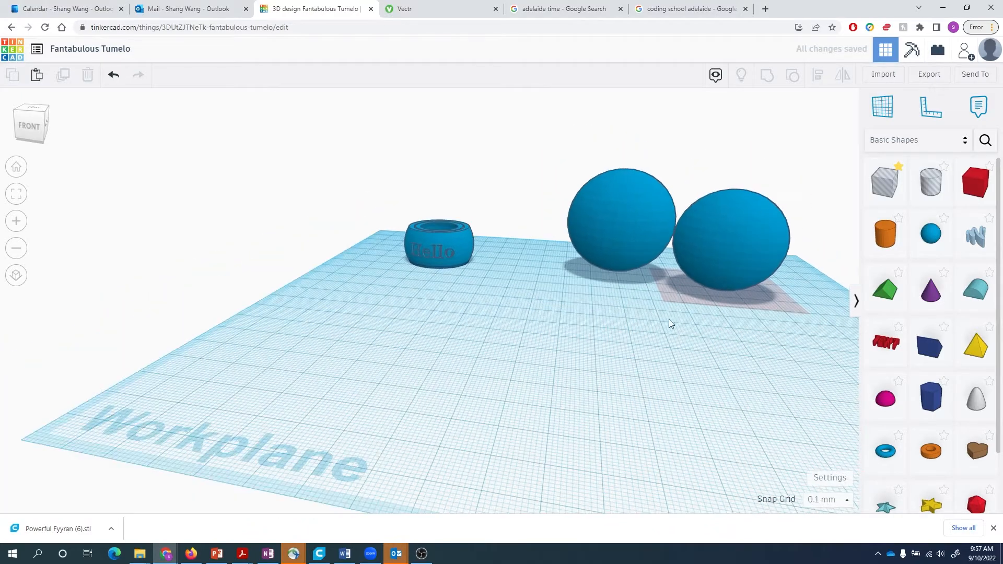
# - Select the 35.5 mm right-hand sphere and colour it yellow from the Shape panel
pyautogui.moveTo(558, 156); pyautogui.dragTo(770, 328)
pyautogui.click(817, 75)
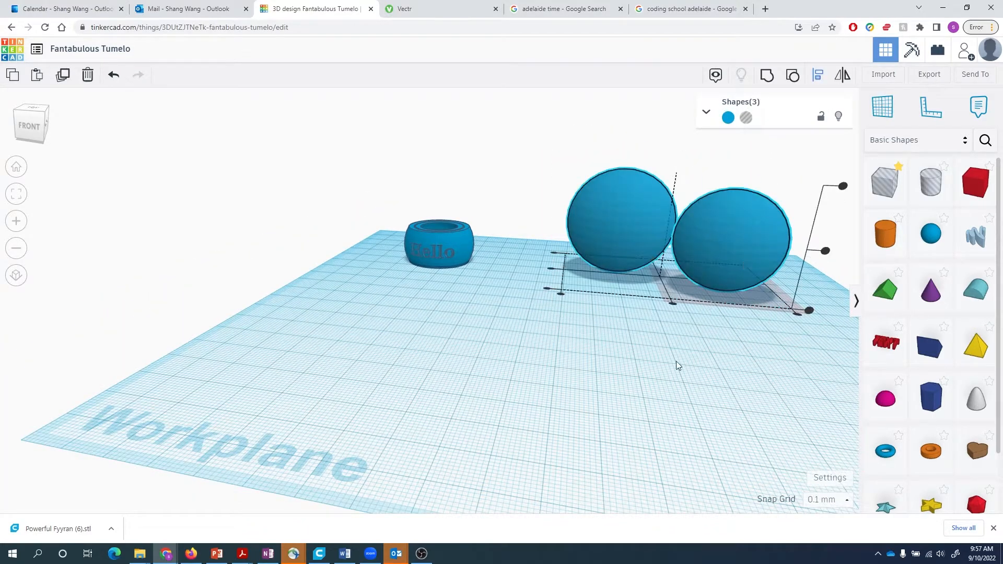
pyautogui.click(672, 303)
pyautogui.click(611, 261)
pyautogui.click(707, 368)
pyautogui.scroll(1, 742, 314)
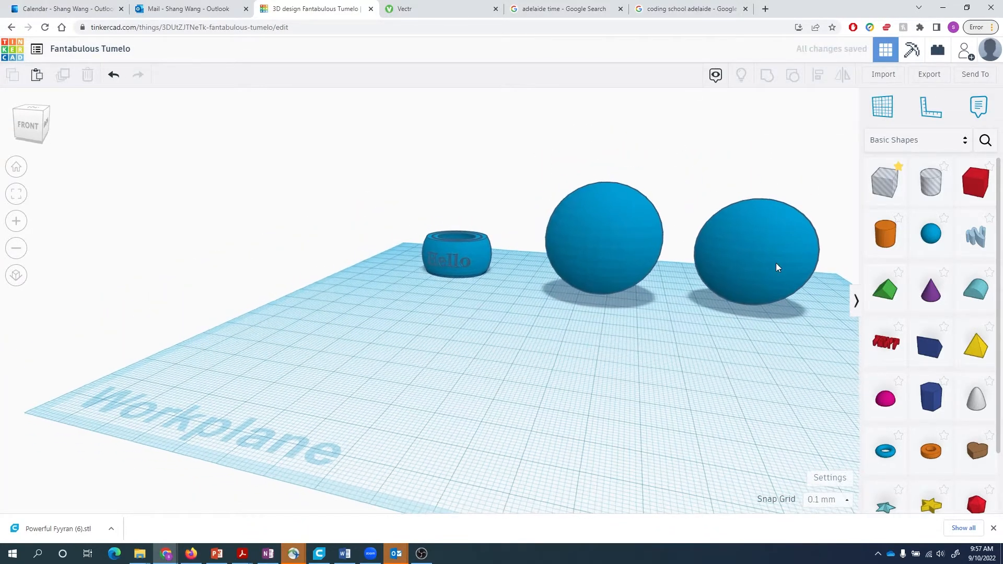
pyautogui.click(775, 265)
pyautogui.click(727, 118)
pyautogui.click(765, 177)
pyautogui.click(735, 412)
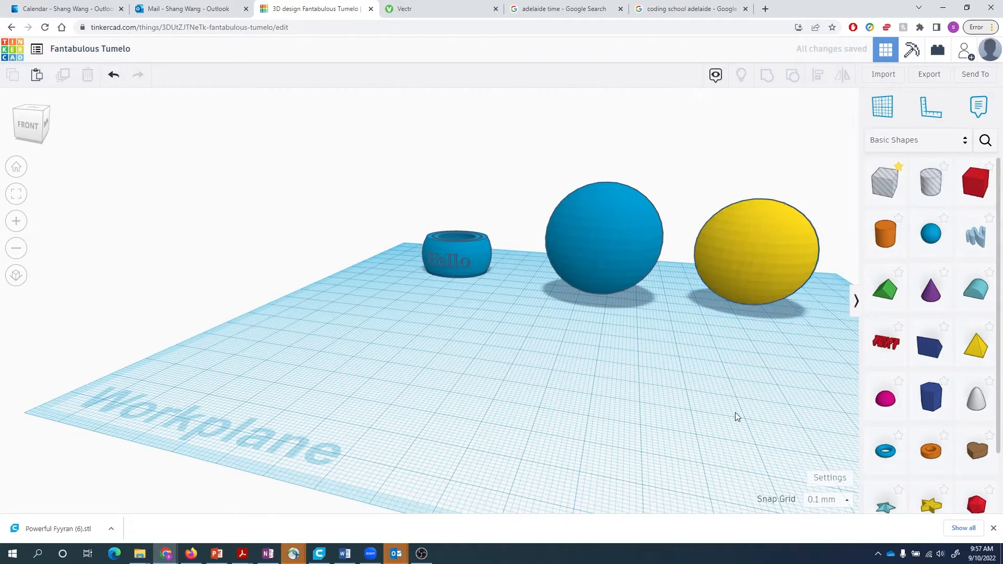
pyautogui.click(602, 256)
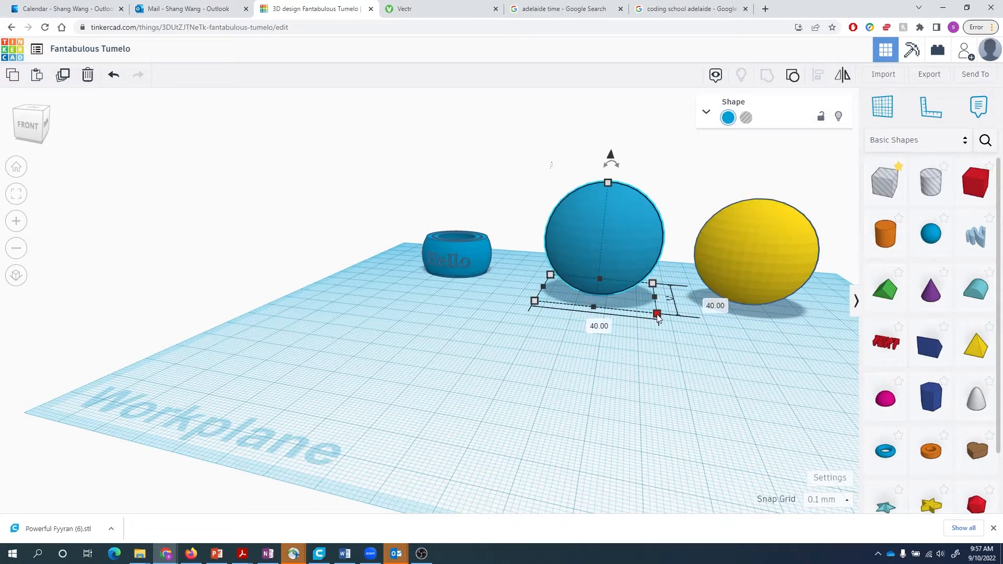
pyautogui.click(756, 279)
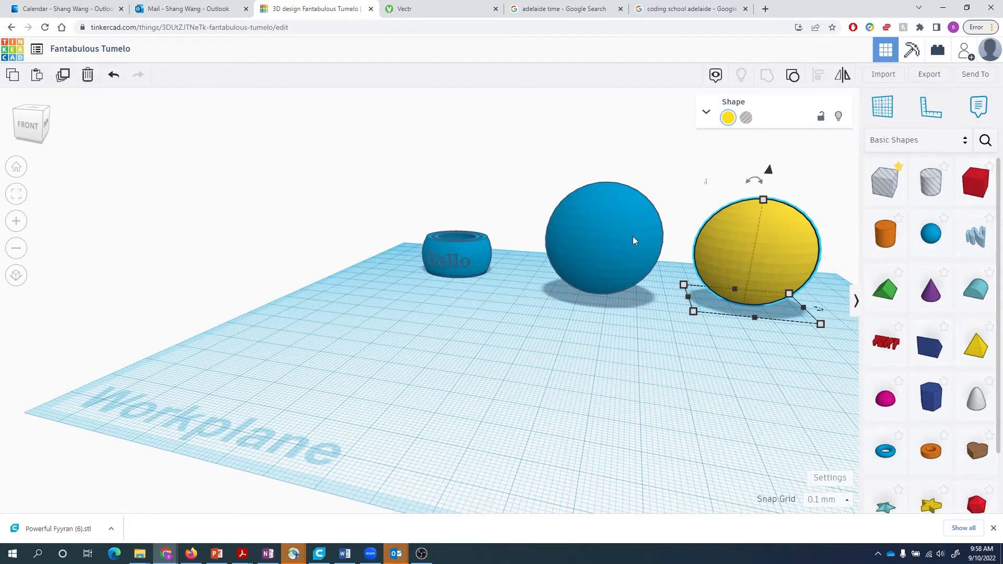
pyautogui.click(655, 396)
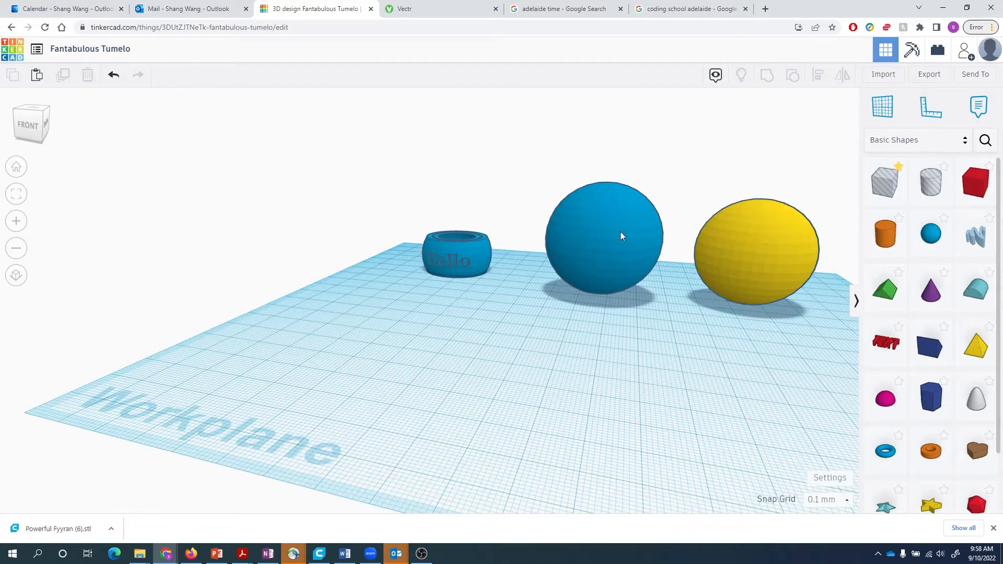
# - Place a star, shrink its footprint to about 24 by 23, raise it to 50 mm and make it a hole
pyautogui.moveTo(928, 506); pyautogui.dragTo(611, 352)
pyautogui.moveTo(542, 375); pyautogui.dragTo(627, 354)
pyautogui.moveTo(664, 315); pyautogui.dragTo(685, 155)
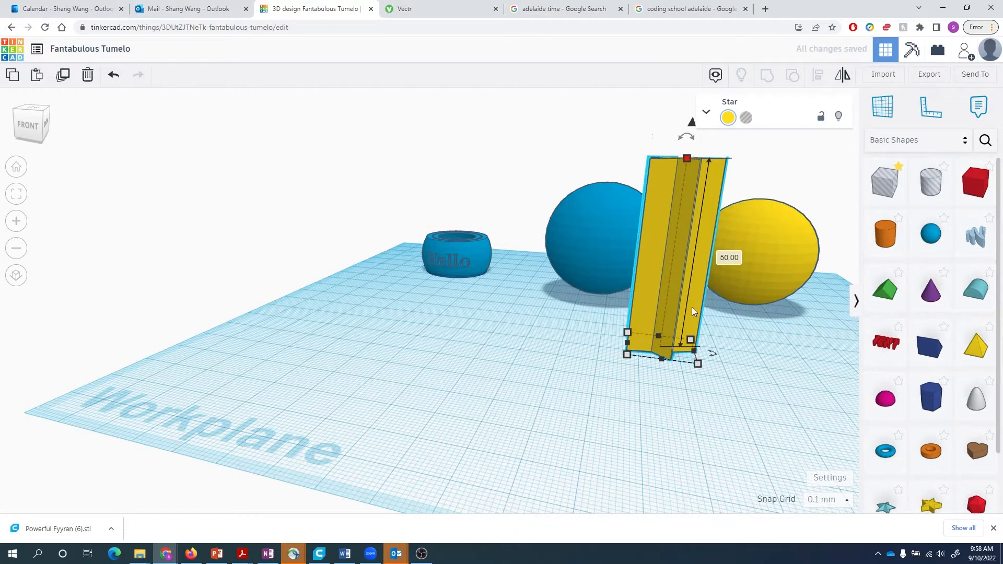
pyautogui.click(746, 118)
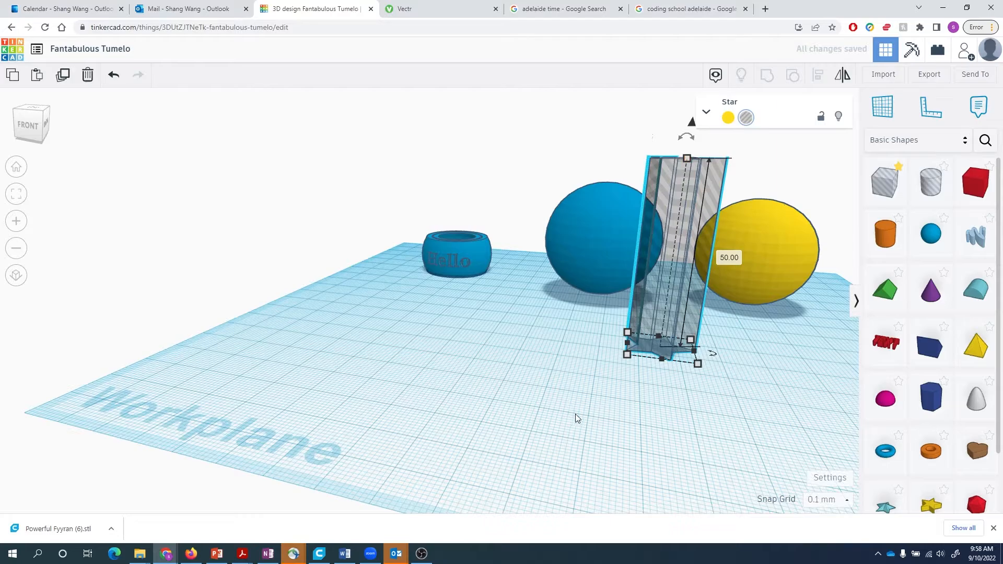
# - Rotate the star hole 90 degrees onto its side
pyautogui.moveTo(575, 414); pyautogui.dragTo(551, 314, button='right')
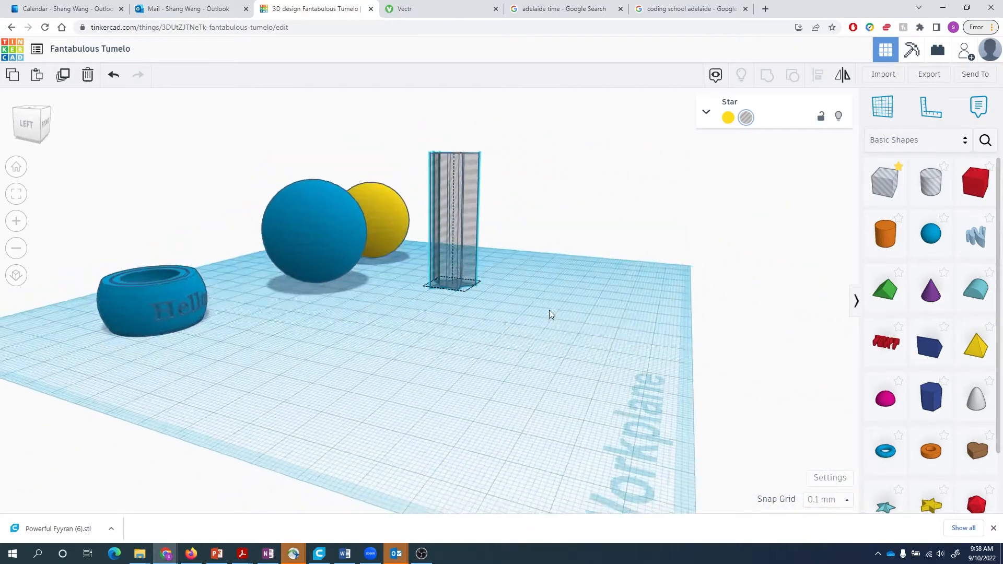
pyautogui.moveTo(465, 148); pyautogui.dragTo(467, 114)
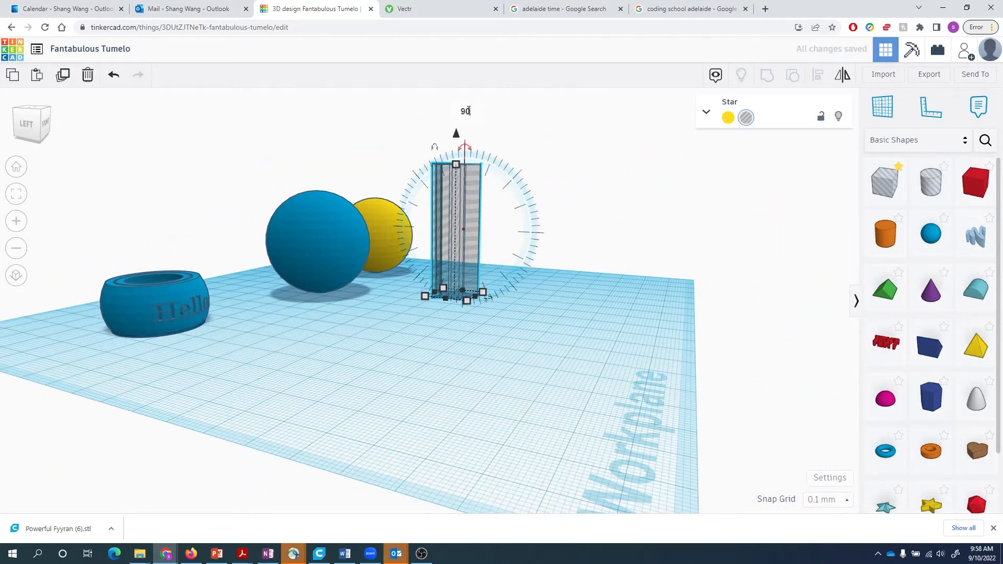
pyautogui.press('Return')
pyautogui.click(448, 342)
pyautogui.moveTo(448, 342); pyautogui.dragTo(261, 368, button='right')
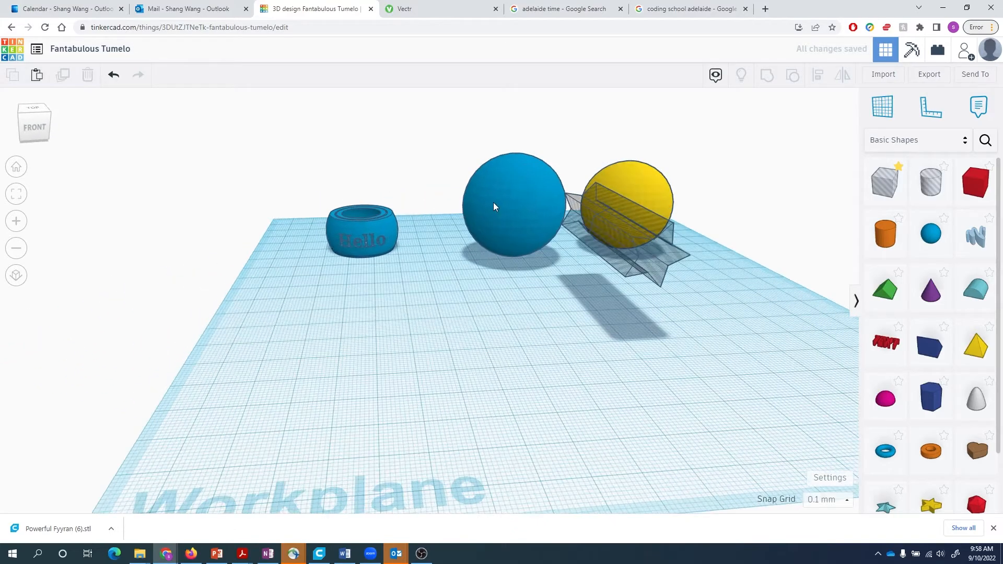
# - Select the blue sphere and the star and centre the star in the sphere with Align
pyautogui.click(494, 206)
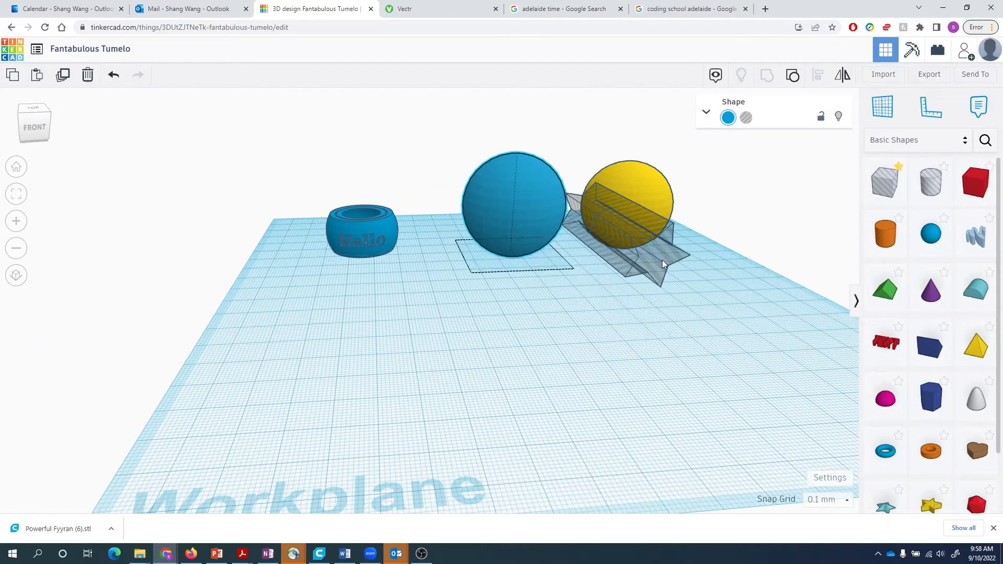
pyautogui.keyDown('shift'); pyautogui.click(663, 274); pyautogui.keyUp('shift')
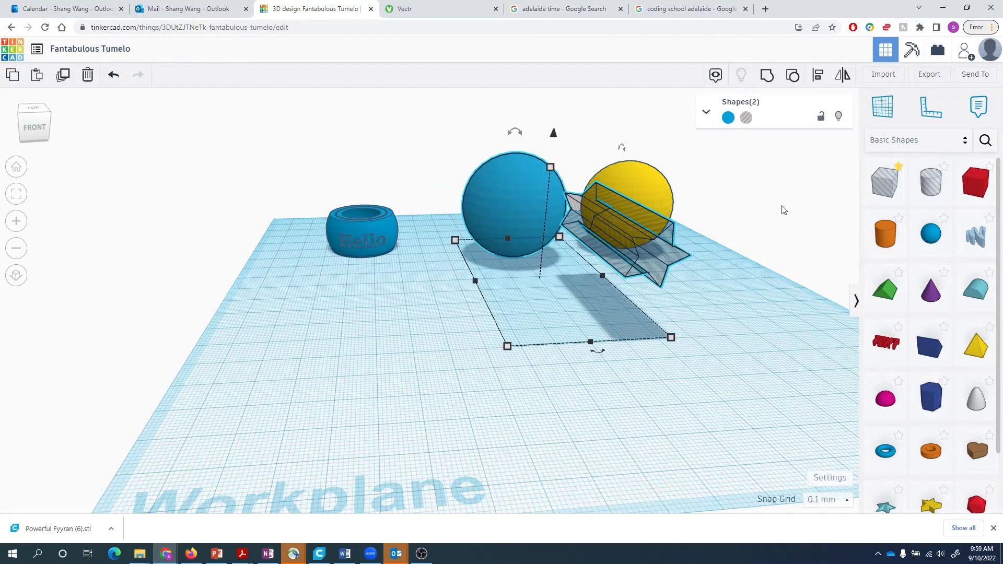
pyautogui.press('l')
pyautogui.click(598, 351)
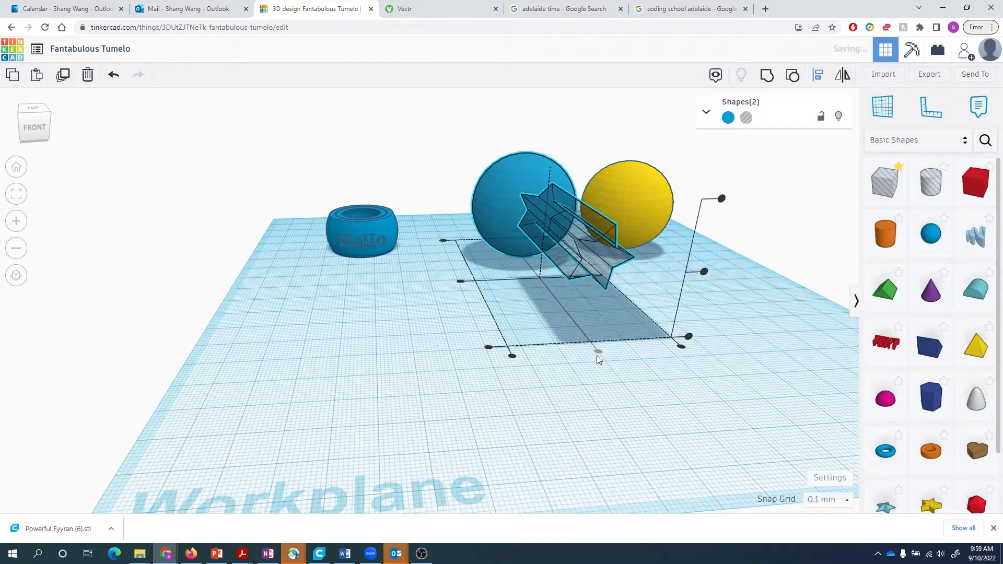
pyautogui.click(472, 282)
pyautogui.click(650, 246)
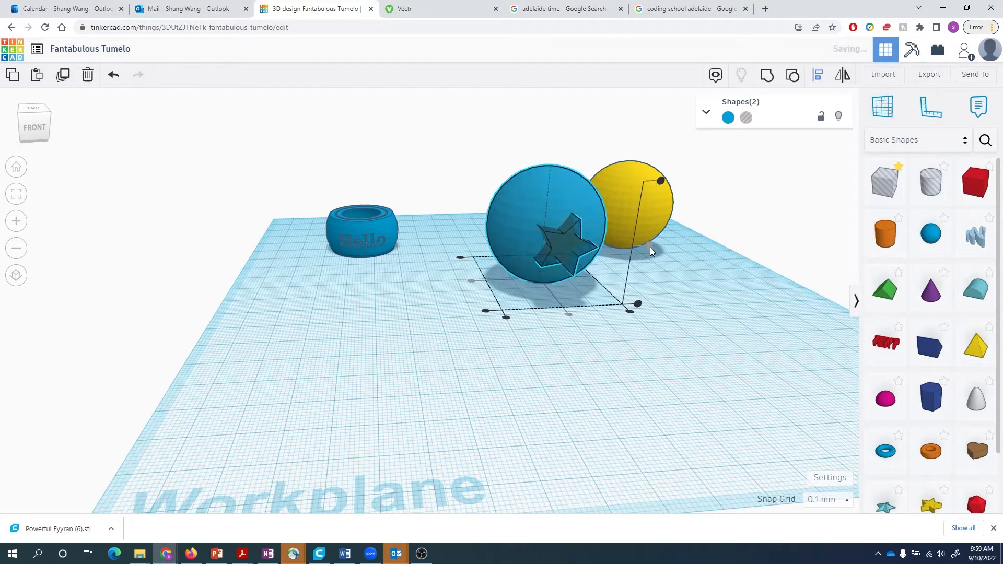
pyautogui.moveTo(672, 374); pyautogui.dragTo(716, 375, button='right')
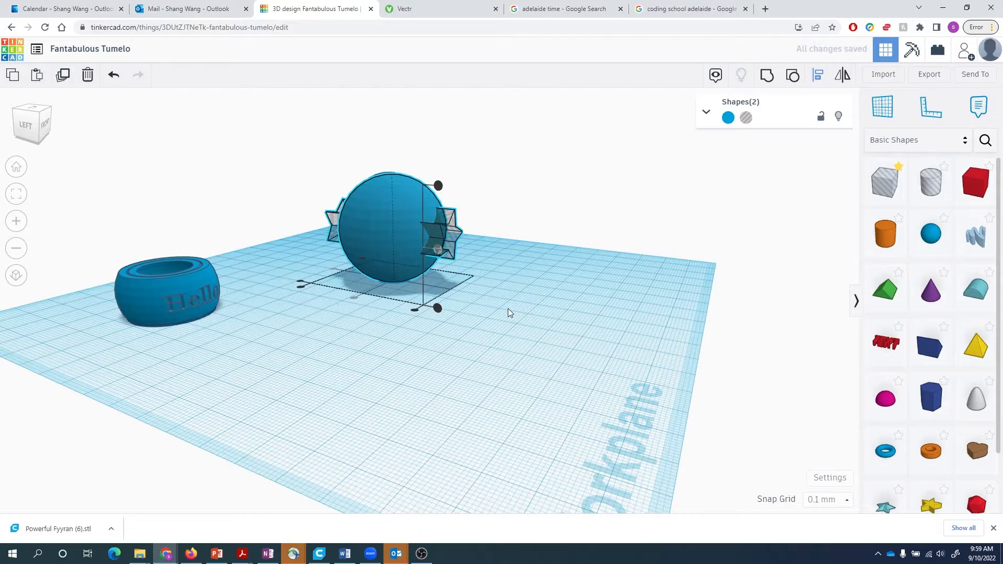
# - Group the star hole with the blue sphere and check the star-shaped cut
pyautogui.hotkey('ctrl', 'g')
pyautogui.moveTo(511, 311); pyautogui.dragTo(350, 334, button='right')
pyautogui.moveTo(576, 353); pyautogui.dragTo(691, 273, button='right')
pyautogui.scroll(3, 687, 385)
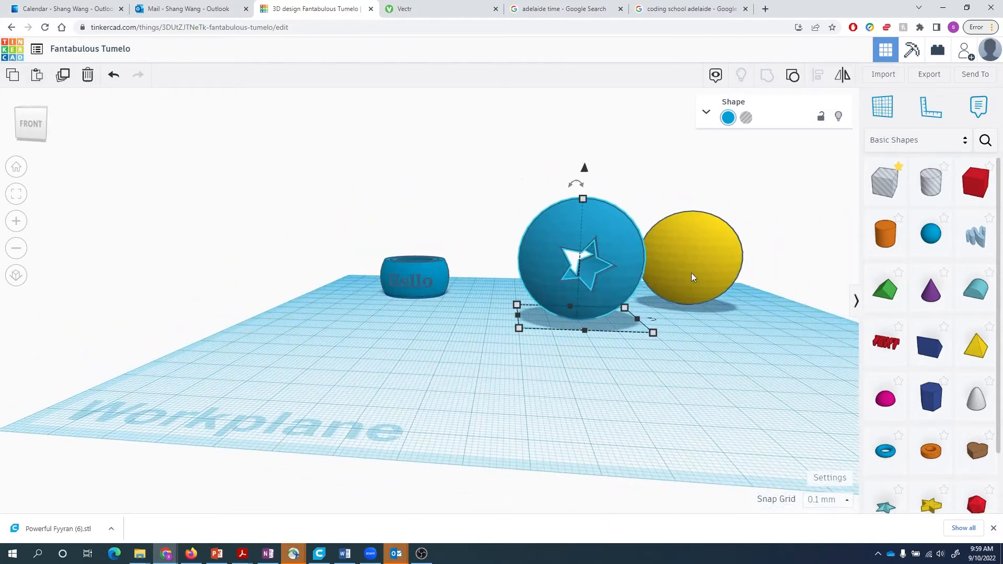
pyautogui.click(722, 238)
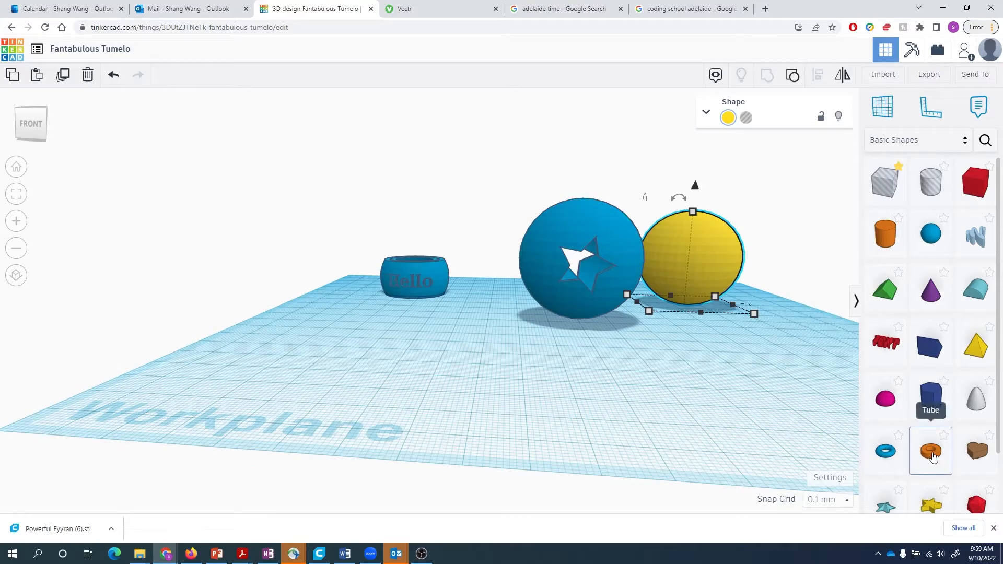
# - Add a cylinder, tip it 90 degrees onto its side, lengthen it to about 52 and shrink it
pyautogui.moveTo(891, 238); pyautogui.dragTo(753, 328)
pyautogui.moveTo(782, 371); pyautogui.dragTo(608, 401, button='right')
pyautogui.moveTo(641, 347); pyautogui.dragTo(541, 437)
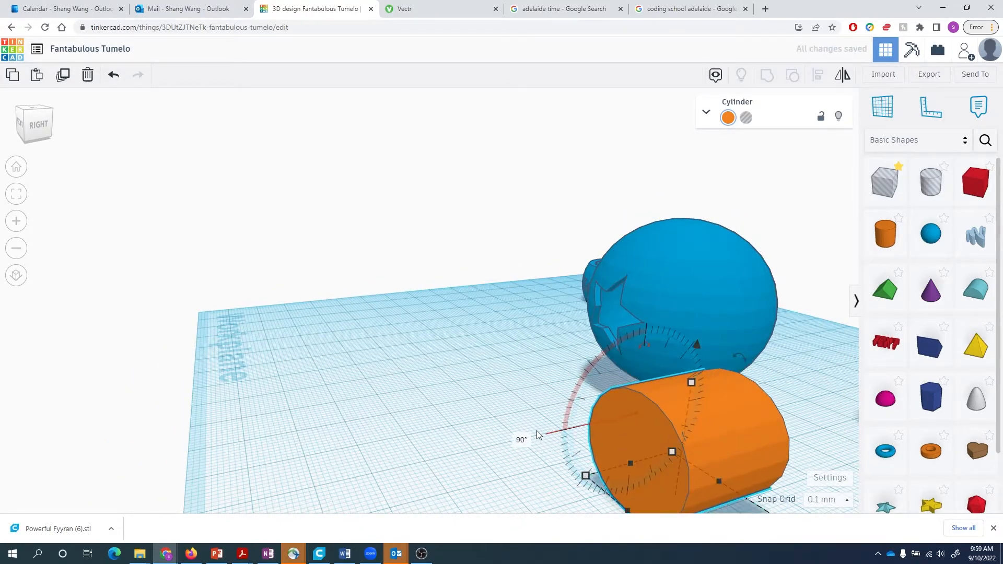
pyautogui.scroll(-3, 710, 430)
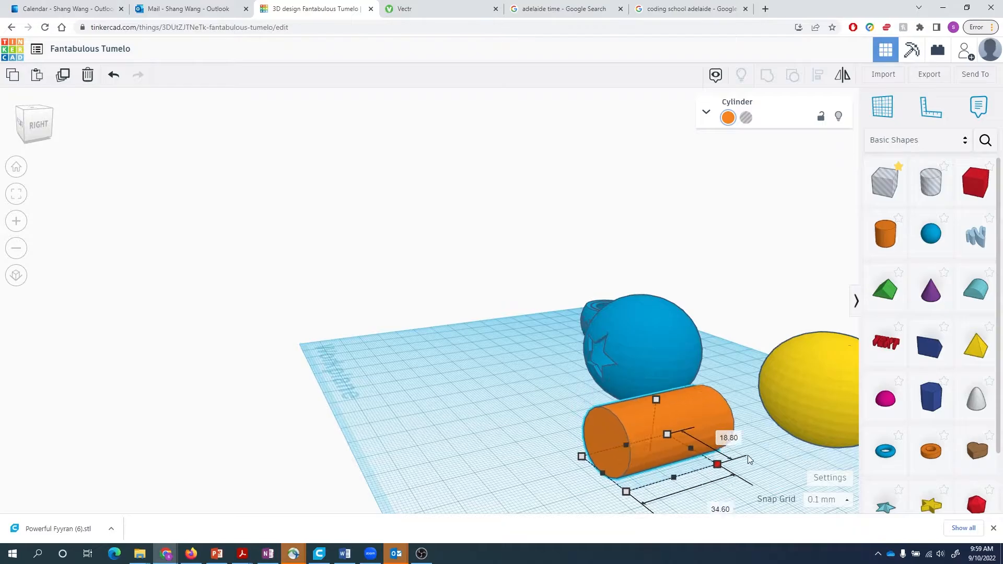
pyautogui.moveTo(747, 455); pyautogui.dragTo(767, 452)
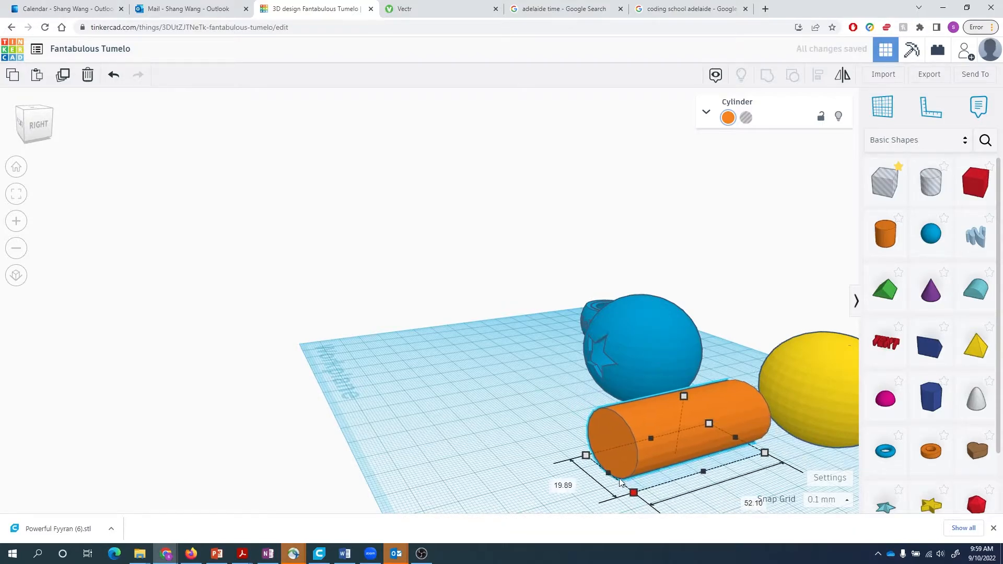
pyautogui.keyDown('shift'); pyautogui.moveTo(619, 480); pyautogui.dragTo(529, 484); pyautogui.keyUp('shift')
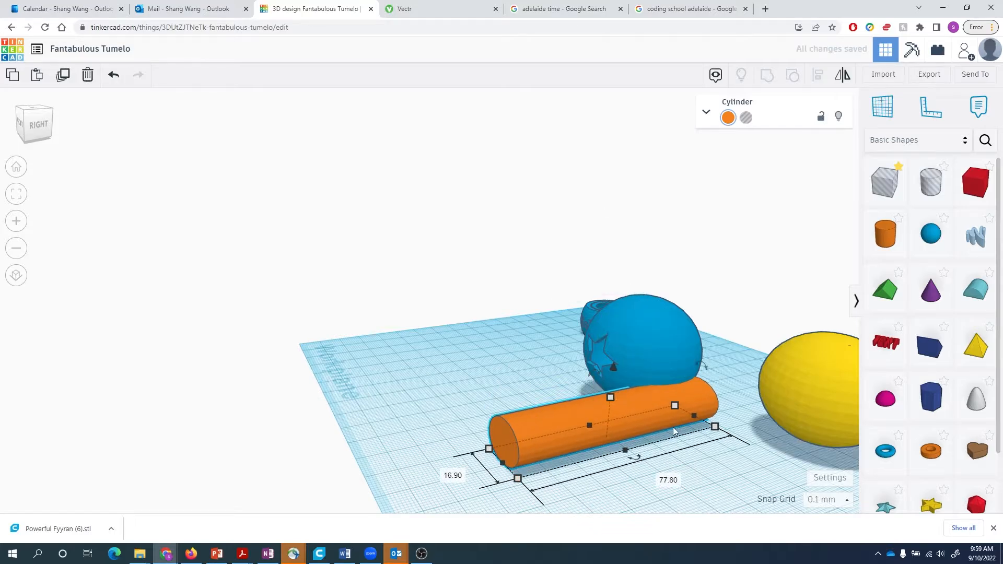
pyautogui.moveTo(570, 424); pyautogui.dragTo(632, 450)
# - Make the cylinder a hole and centre it in the yellow sphere with Align
pyautogui.press('h')
pyautogui.scroll(-2, 772, 417)
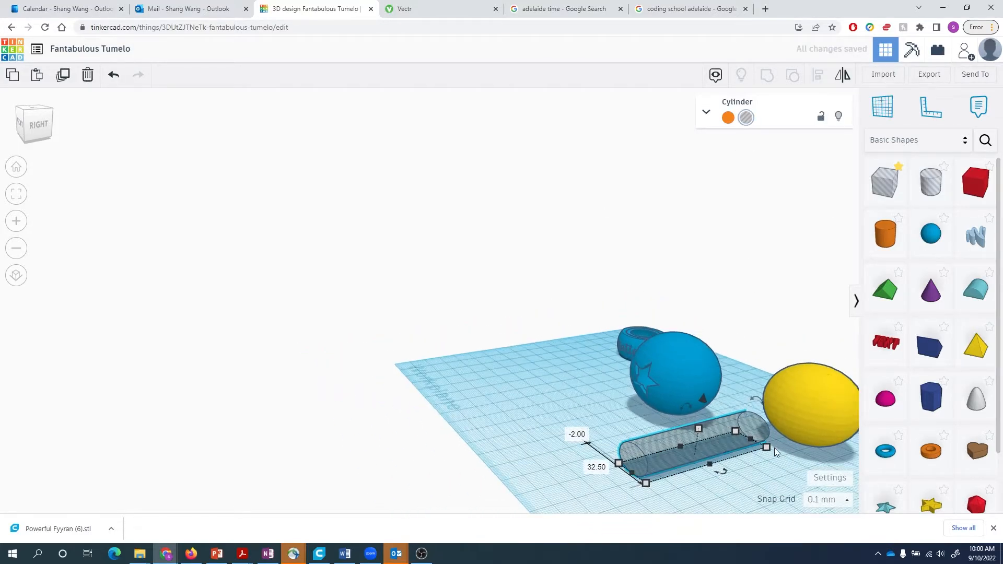
pyautogui.keyDown('shift'); pyautogui.click(803, 418); pyautogui.keyUp('shift')
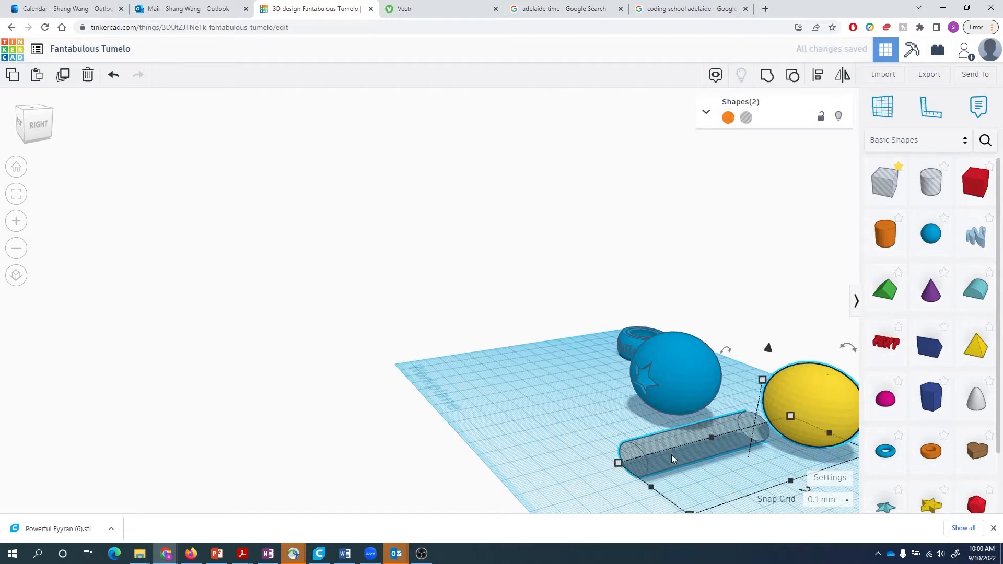
pyautogui.press('l')
pyautogui.click(637, 490)
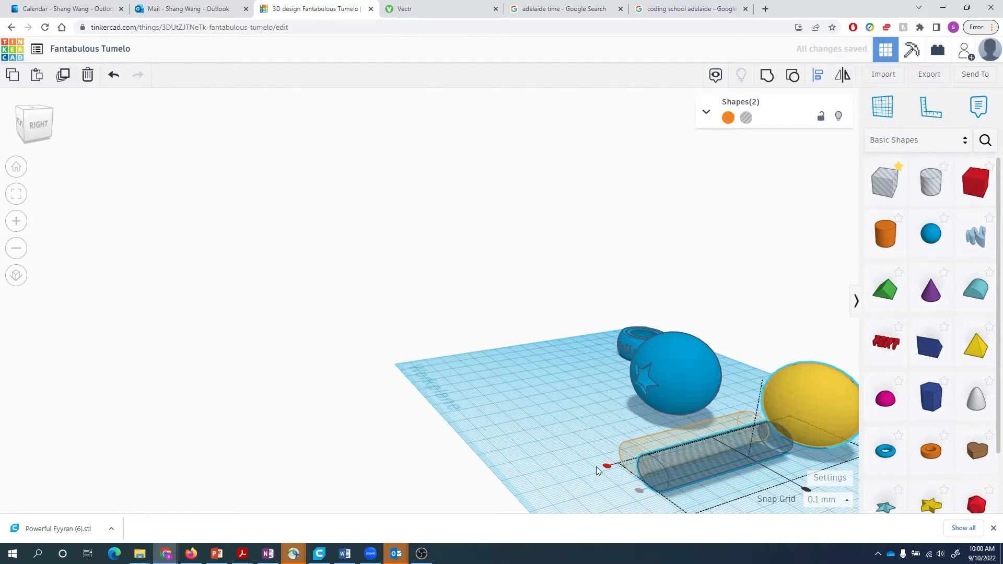
pyautogui.moveTo(597, 466); pyautogui.dragTo(654, 452, button='right')
pyautogui.press('l')
pyautogui.click(719, 398)
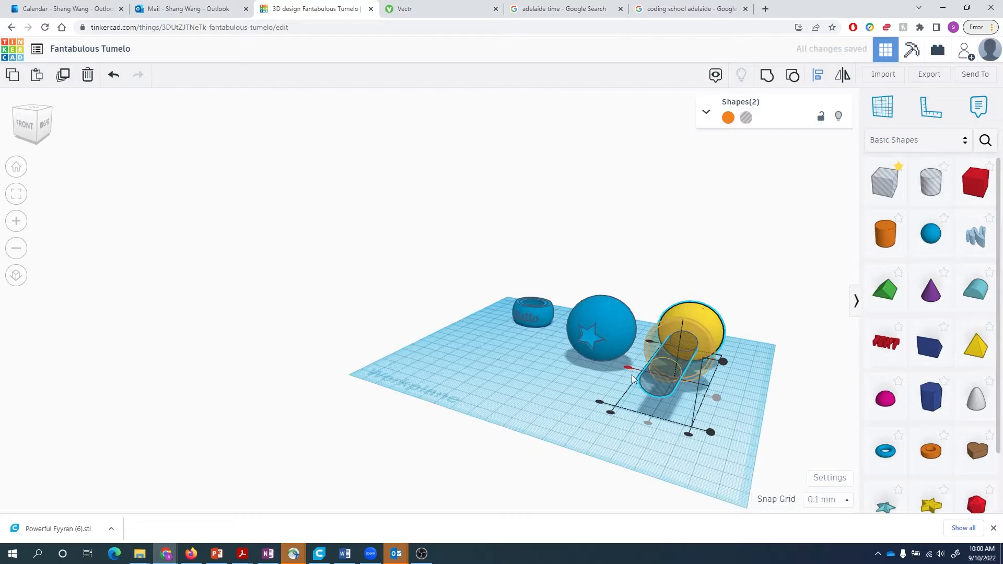
pyautogui.click(763, 436)
pyautogui.moveTo(763, 435); pyautogui.dragTo(667, 428, button='right')
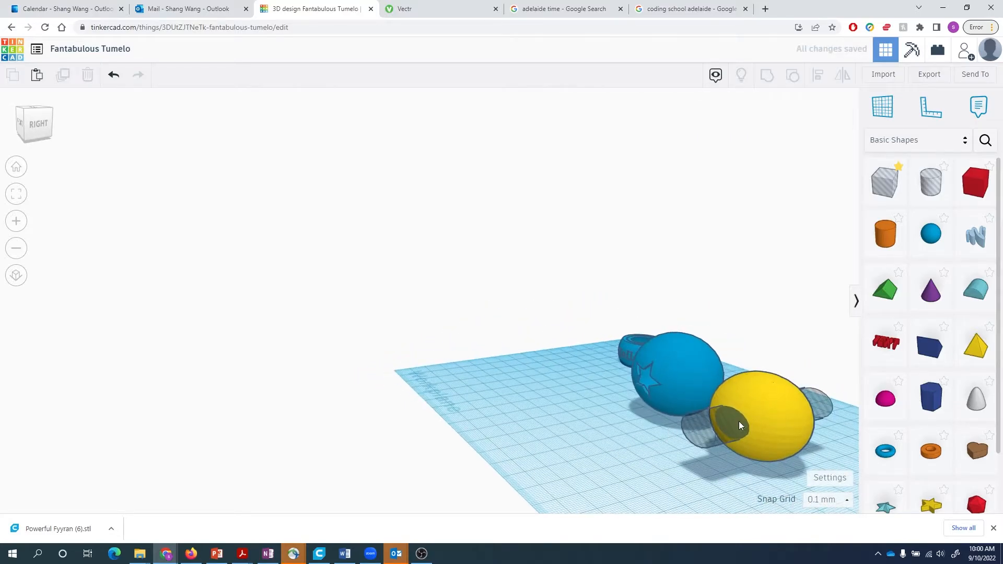
pyautogui.hotkey('ctrl', 'z')
pyautogui.hotkey('ctrl', 'z')
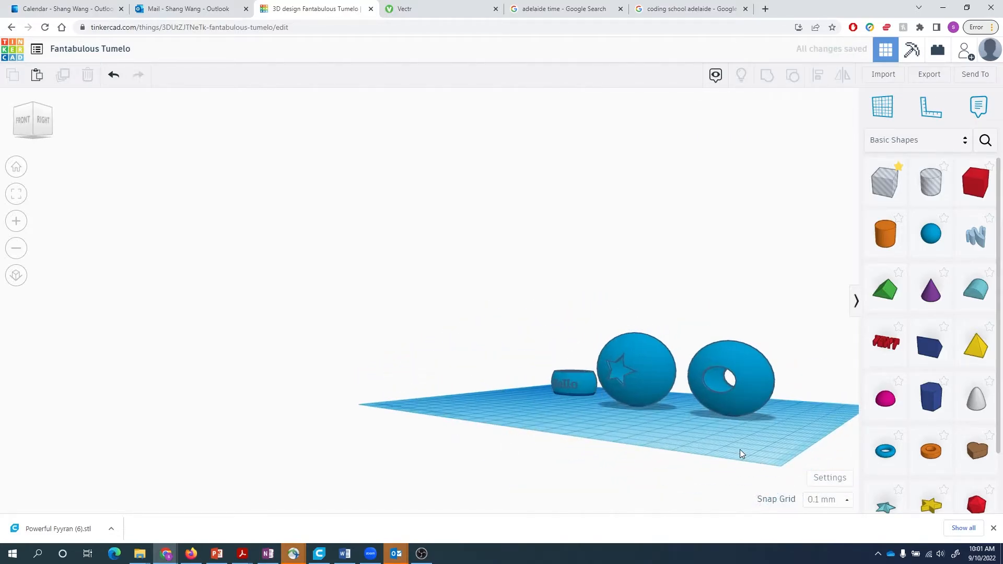
pyautogui.moveTo(739, 450); pyautogui.dragTo(662, 425, button='right')
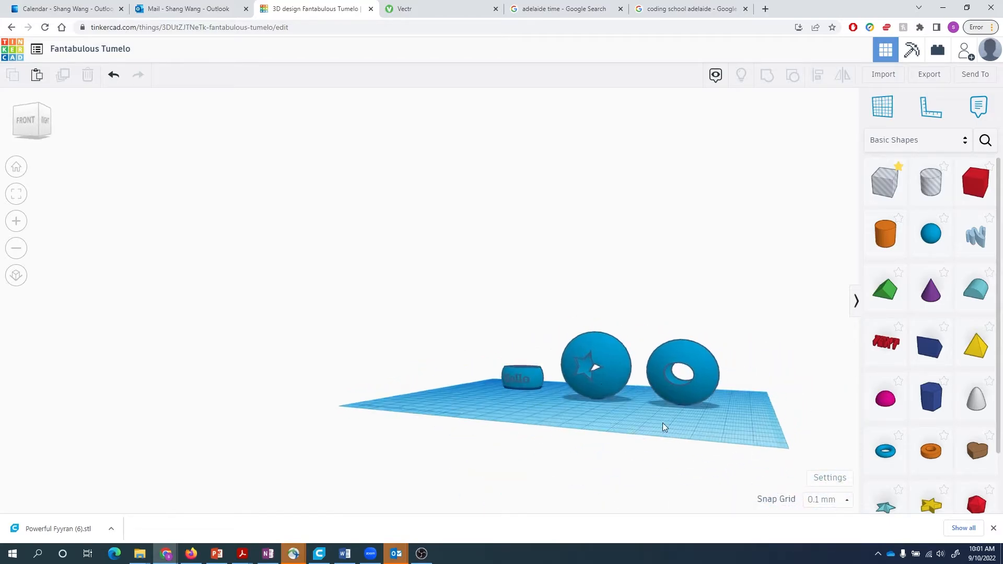
# - Align the star sphere and the tunnel sphere together and group them
pyautogui.click(596, 356)
pyautogui.keyDown('shift'); pyautogui.click(705, 387); pyautogui.keyUp('shift')
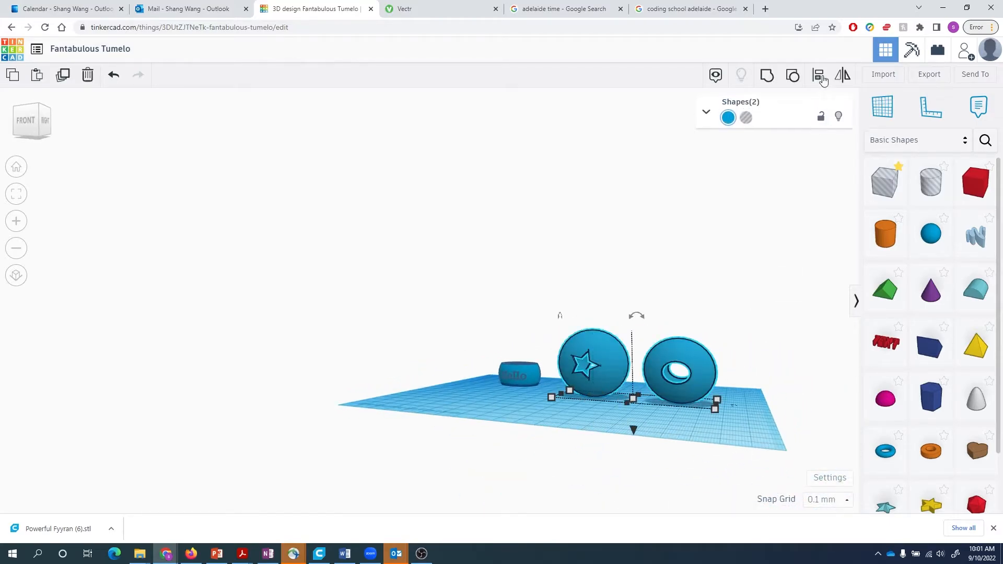
pyautogui.moveTo(681, 405); pyautogui.dragTo(664, 463, button='right')
pyautogui.press('l')
pyautogui.click(661, 328)
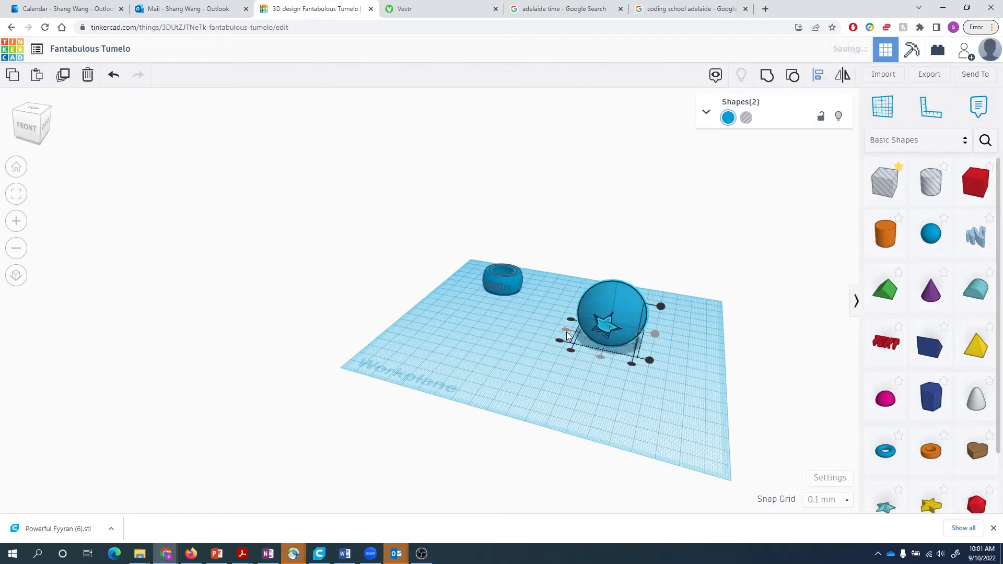
pyautogui.hotkey('ctrl', 'g')
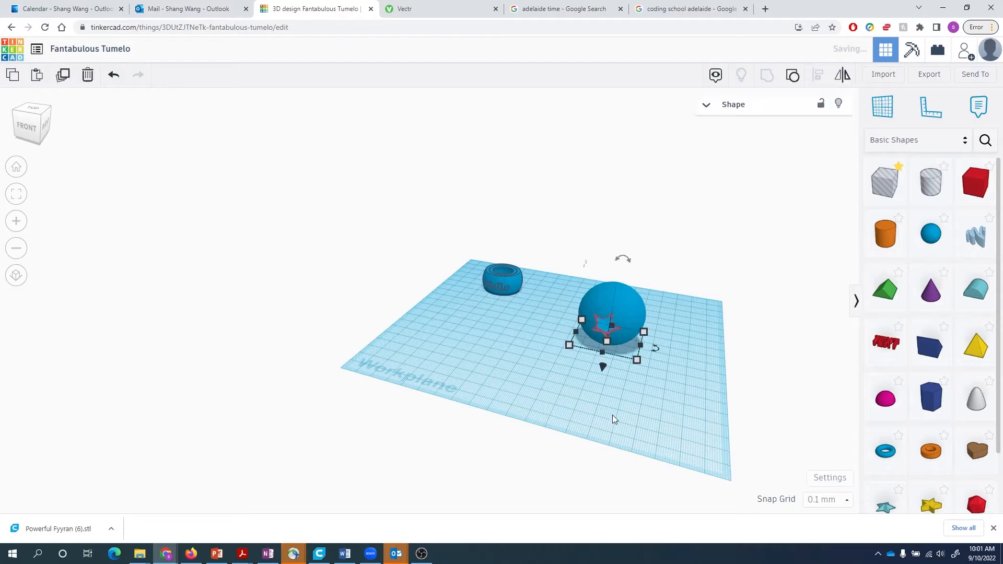
# - Check the grouped ball from a lower angle and place a new box beside it
pyautogui.click(613, 415)
pyautogui.moveTo(656, 409)
pyautogui.mouseDown(button='right')
pyautogui.moveTo(664, 396)
pyautogui.moveTo(605, 402)
pyautogui.moveTo(648, 418)
pyautogui.mouseUp(button='right')
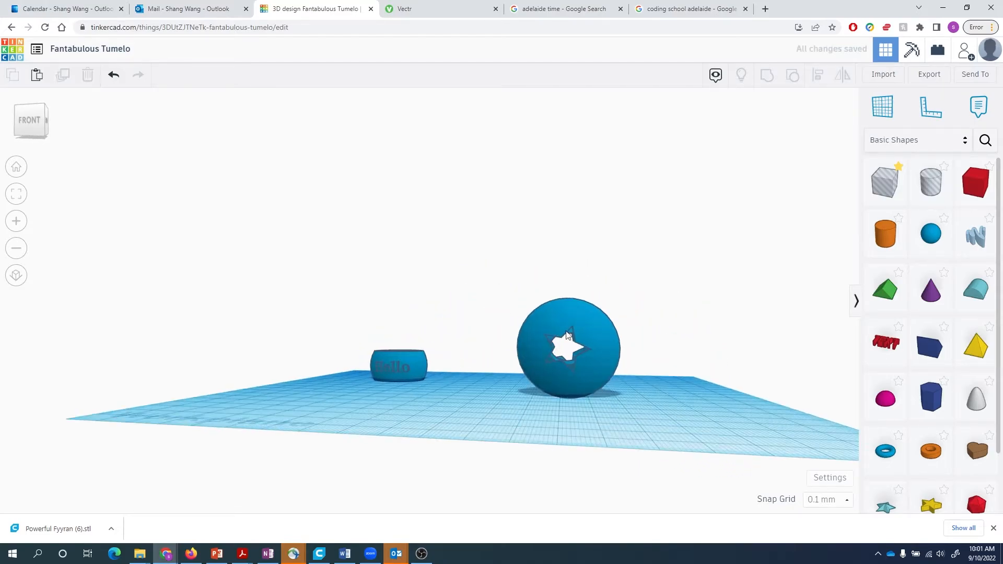
pyautogui.moveTo(651, 422); pyautogui.dragTo(650, 422)
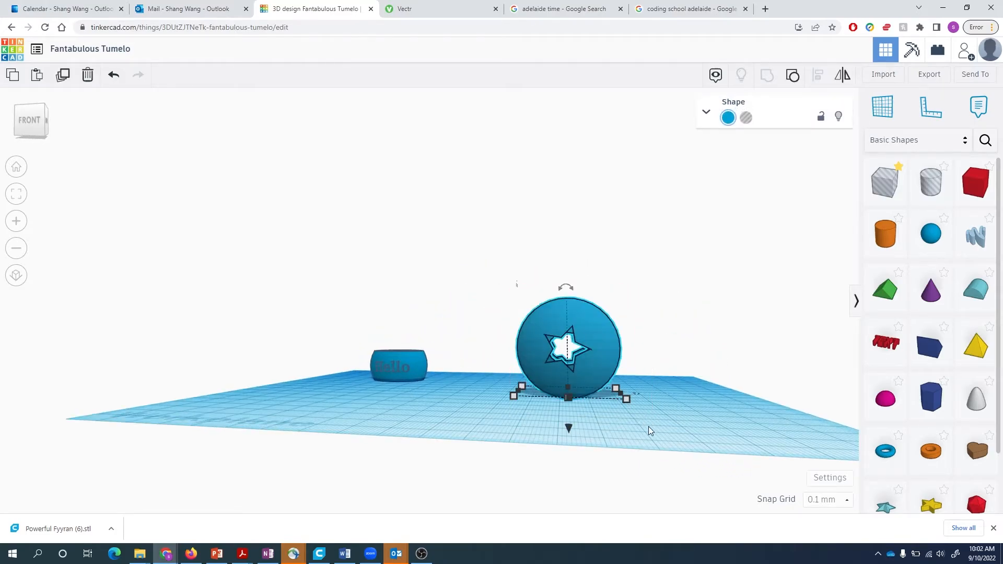
pyautogui.click(637, 425)
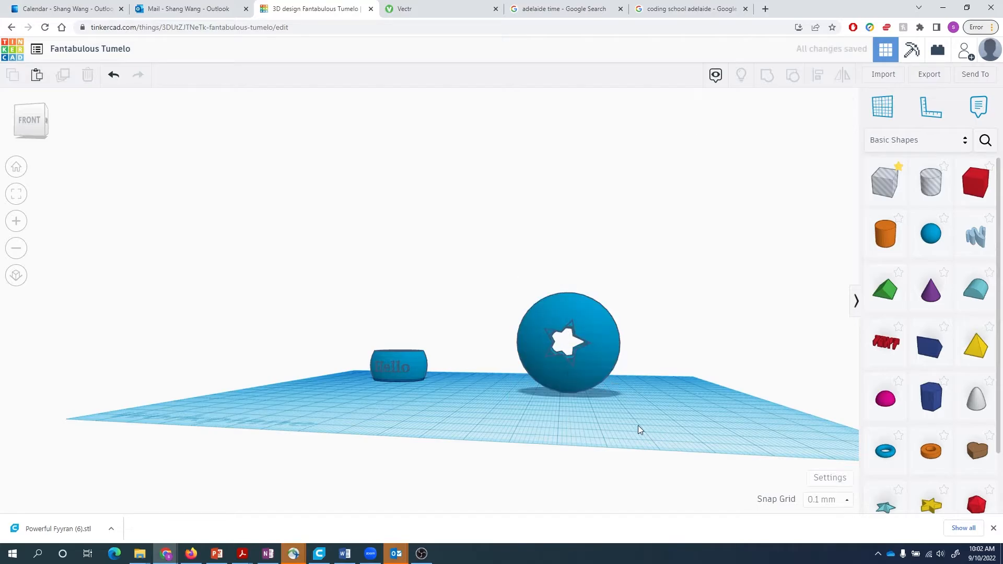
pyautogui.moveTo(888, 183); pyautogui.dragTo(683, 384)
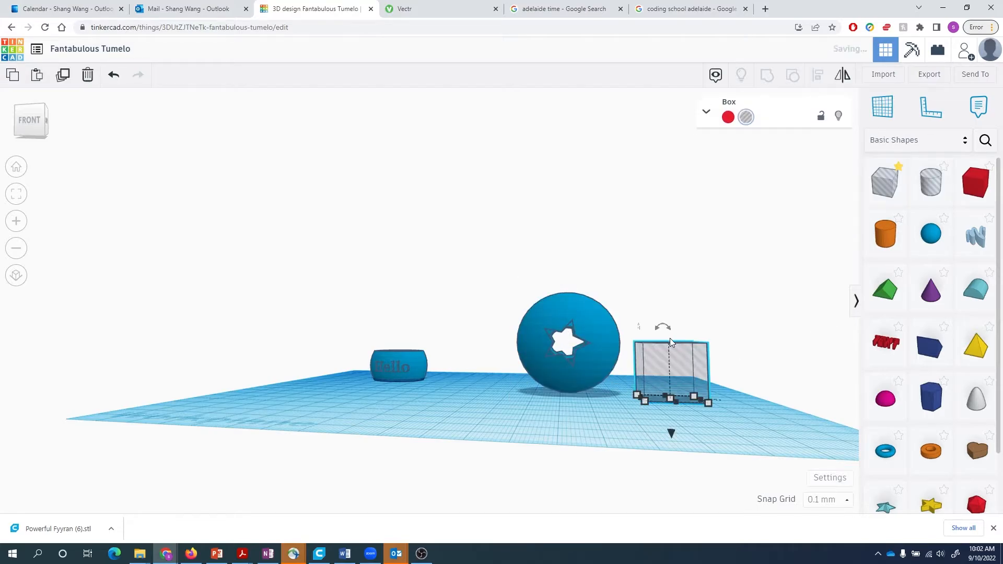
# - Size the box hole to 7.5 tall, 50 wide and 50 long
pyautogui.write('7.')
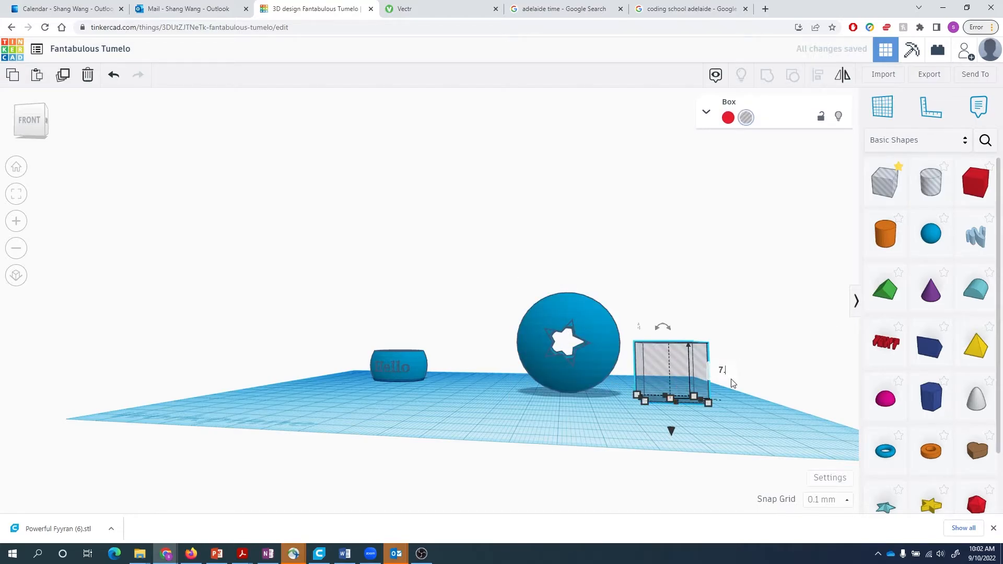
pyautogui.write('5')
pyautogui.press('Return')
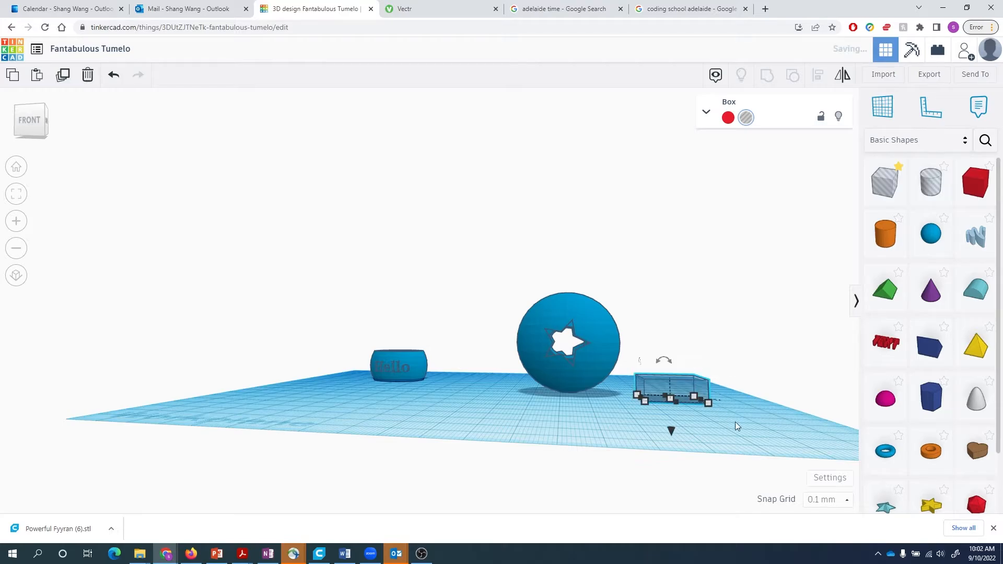
pyautogui.moveTo(734, 422); pyautogui.dragTo(682, 465, button='right')
pyautogui.click(646, 490)
pyautogui.write('50')
pyautogui.press('Return')
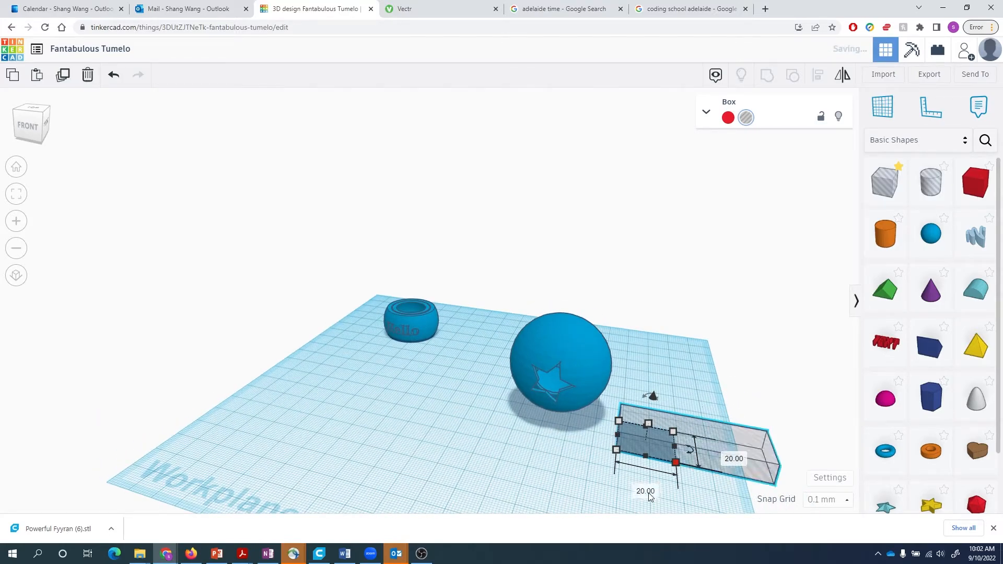
pyautogui.moveTo(715, 460); pyautogui.dragTo(459, 437)
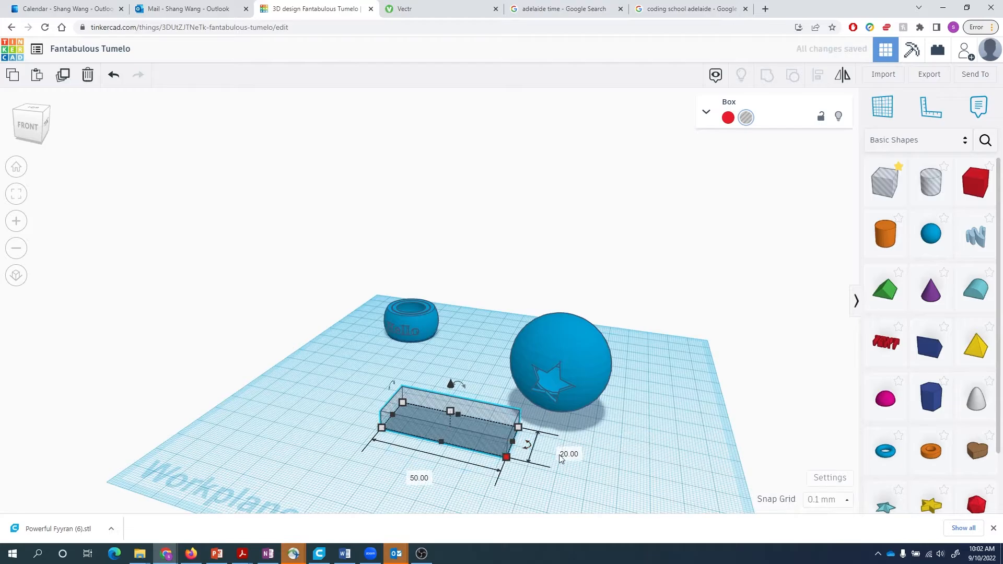
pyautogui.write('50')
pyautogui.press('Return')
# - Centre the star sphere over the box hole by aligning them in both directions
pyautogui.moveTo(478, 453); pyautogui.dragTo(593, 400)
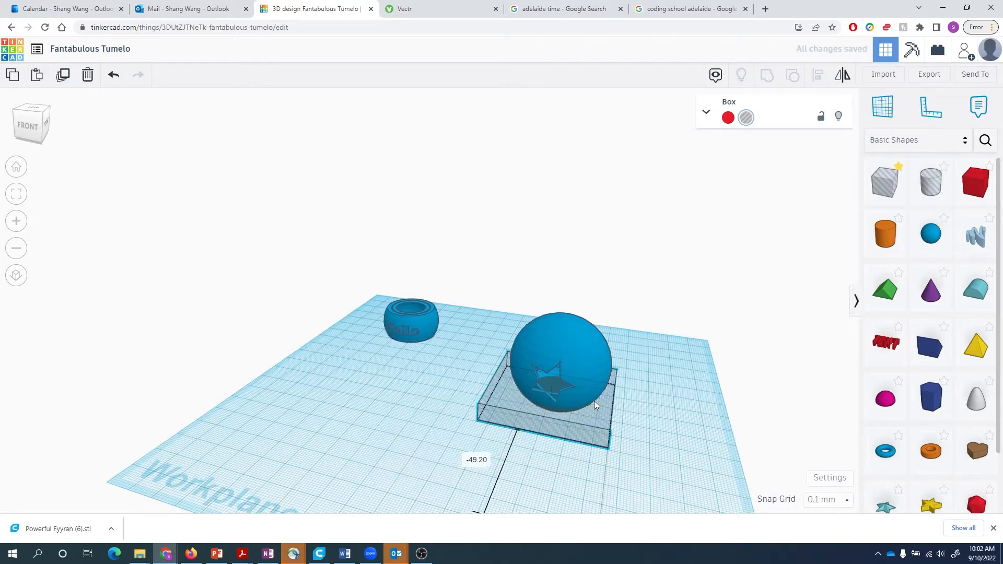
pyautogui.keyDown('shift'); pyautogui.click(593, 357); pyautogui.keyUp('shift')
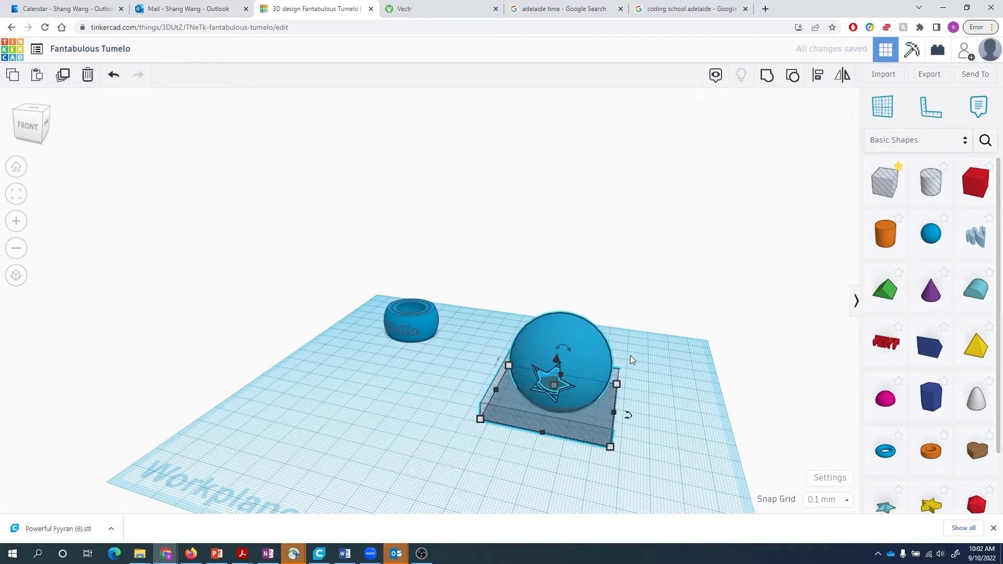
pyautogui.click(540, 442)
pyautogui.click(482, 388)
pyautogui.click(461, 495)
pyautogui.moveTo(461, 495); pyautogui.dragTo(533, 452, button='right')
# - Duplicate the box hole and move the copy to the right of the sphere
pyautogui.click(616, 406)
pyautogui.hotkey('ctrl', 'd')
pyautogui.moveTo(594, 401); pyautogui.dragTo(774, 409)
pyautogui.moveTo(477, 302); pyautogui.dragTo(587, 428)
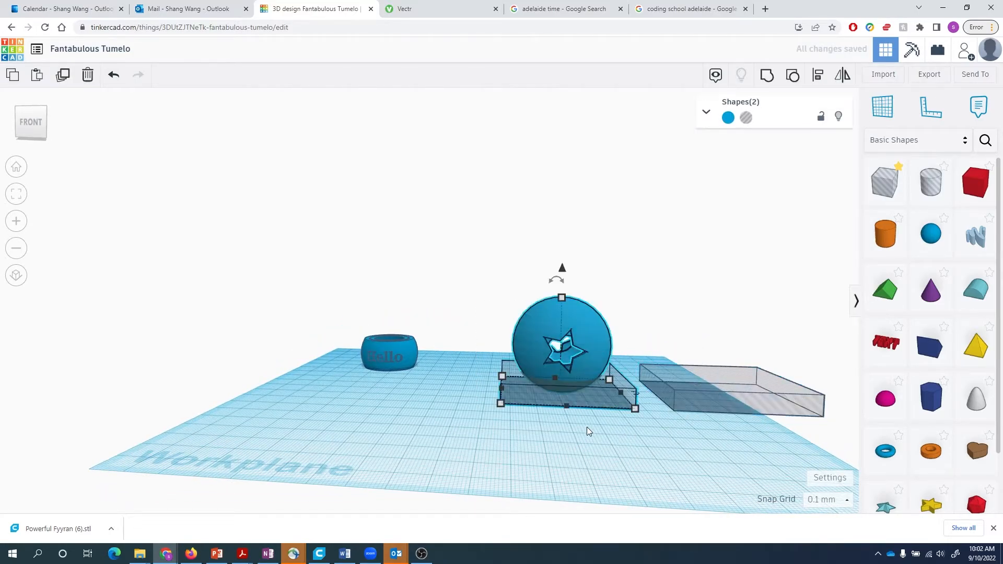
# - Group the sphere with the box to slice its bottom flat, then flip it 180°
pyautogui.hotkey('ctrl', 'g')
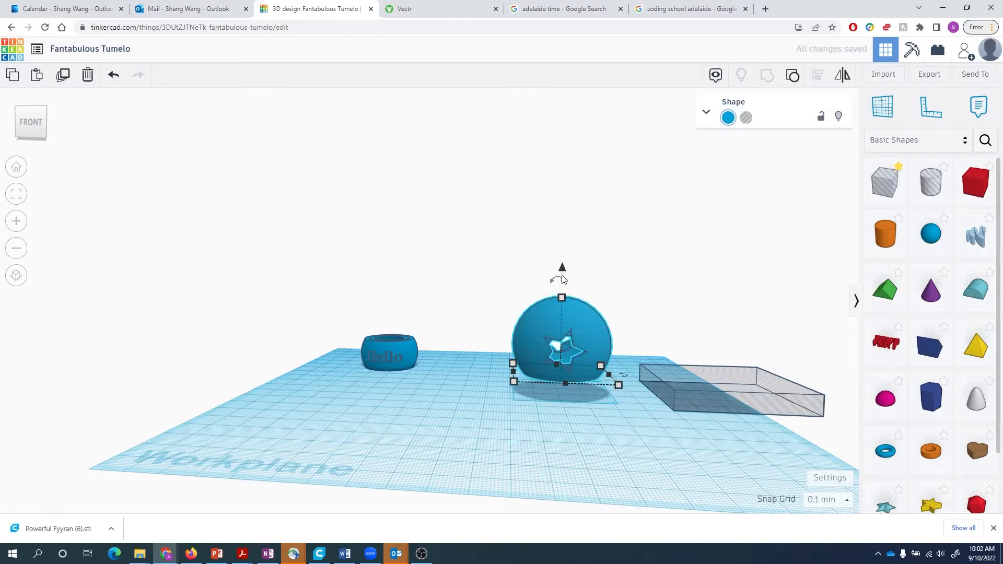
pyautogui.moveTo(563, 280)
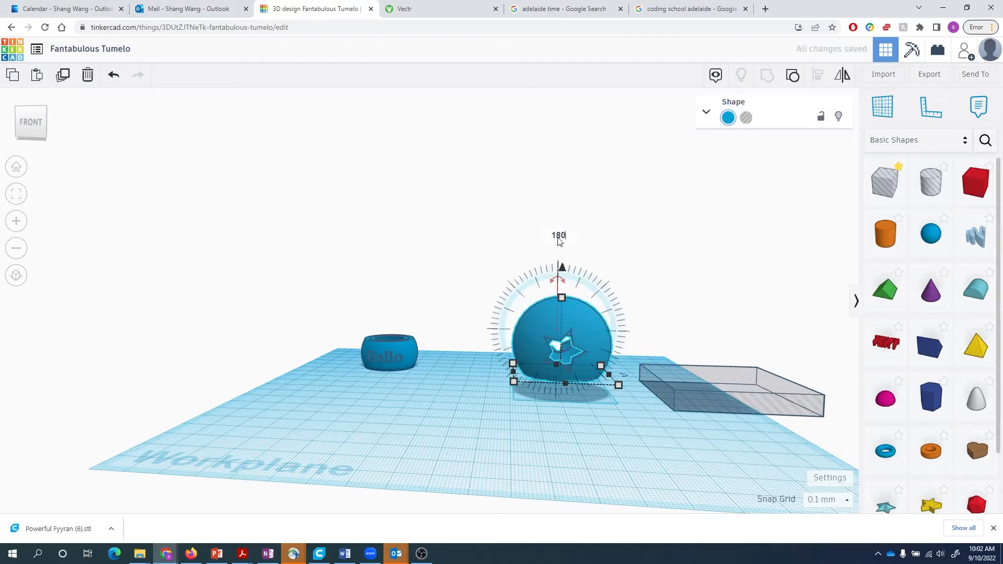
pyautogui.press('Return')
# - Align the spare box hole under the flipped sphere and group them to flatten the other side
pyautogui.moveTo(730, 409); pyautogui.dragTo(573, 396)
pyautogui.keyDown('shift'); pyautogui.click(600, 340); pyautogui.keyUp('shift')
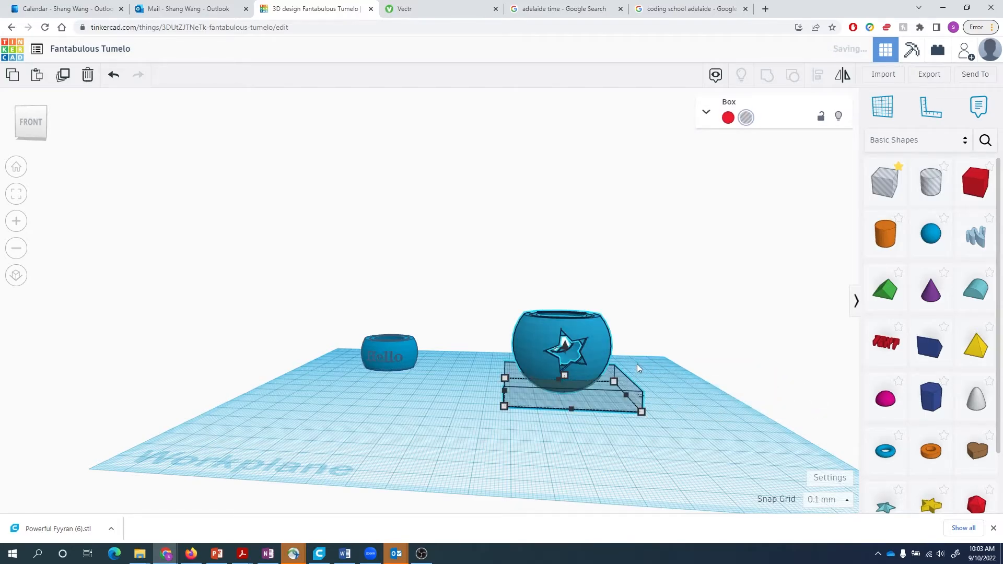
pyautogui.press('l')
pyautogui.click(573, 414)
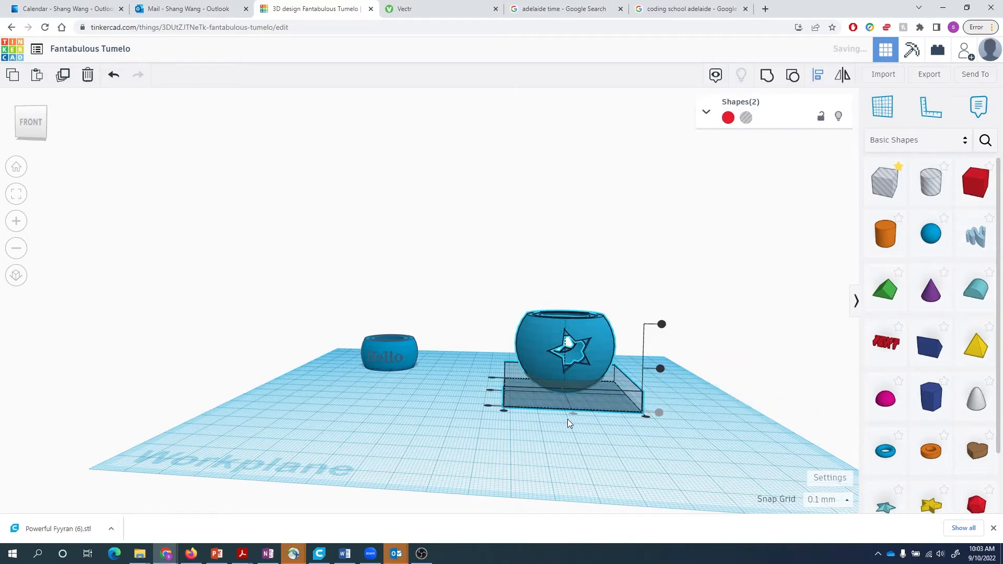
pyautogui.click(493, 391)
pyautogui.hotkey('ctrl', 'g')
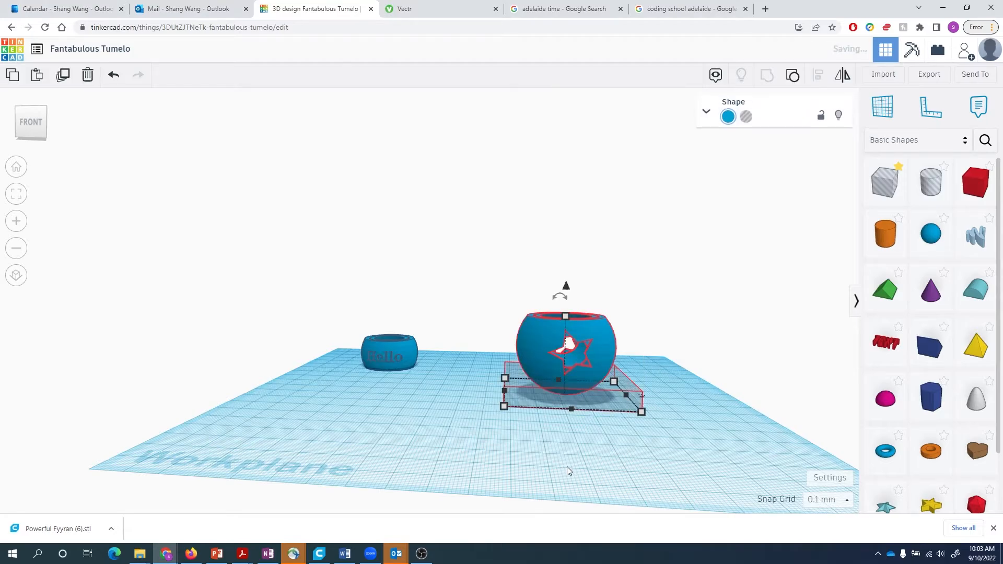
# - Drop the star bowl onto the workplane and move it beside the Hello bowl
pyautogui.click(560, 453)
pyautogui.moveTo(560, 453); pyautogui.dragTo(633, 374, button='right')
pyautogui.click(633, 372)
pyautogui.press('d')
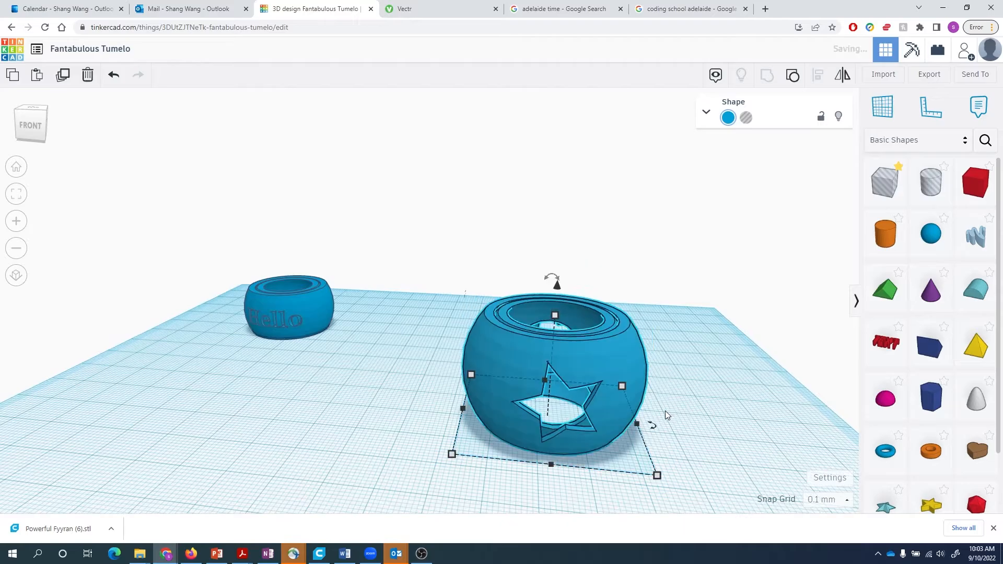
pyautogui.moveTo(583, 350); pyautogui.dragTo(422, 290)
pyautogui.click(398, 401)
pyautogui.moveTo(399, 402)
pyautogui.mouseDown(button='right')
pyautogui.moveTo(520, 466)
pyautogui.moveTo(468, 422)
pyautogui.moveTo(387, 414)
pyautogui.mouseUp(button='right')
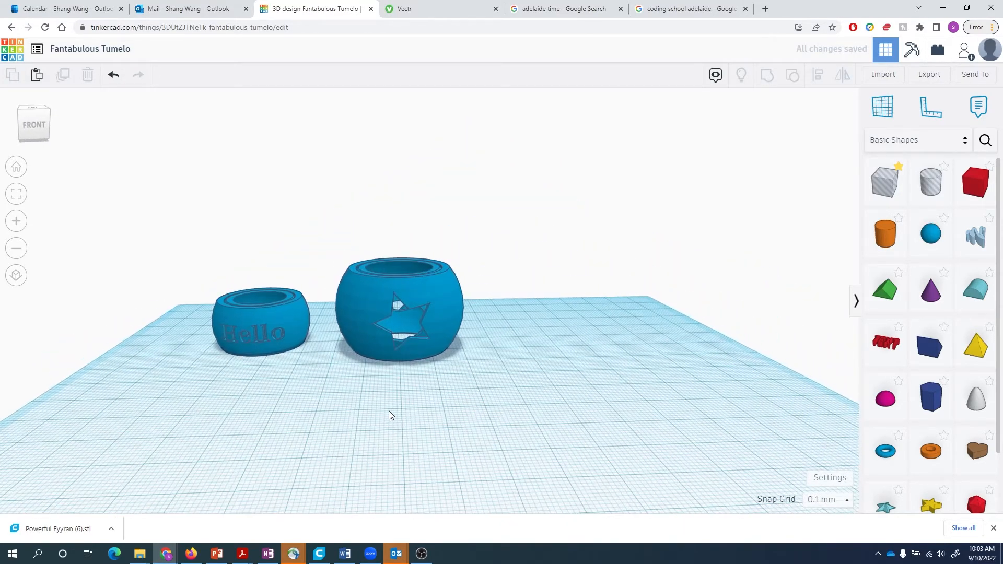
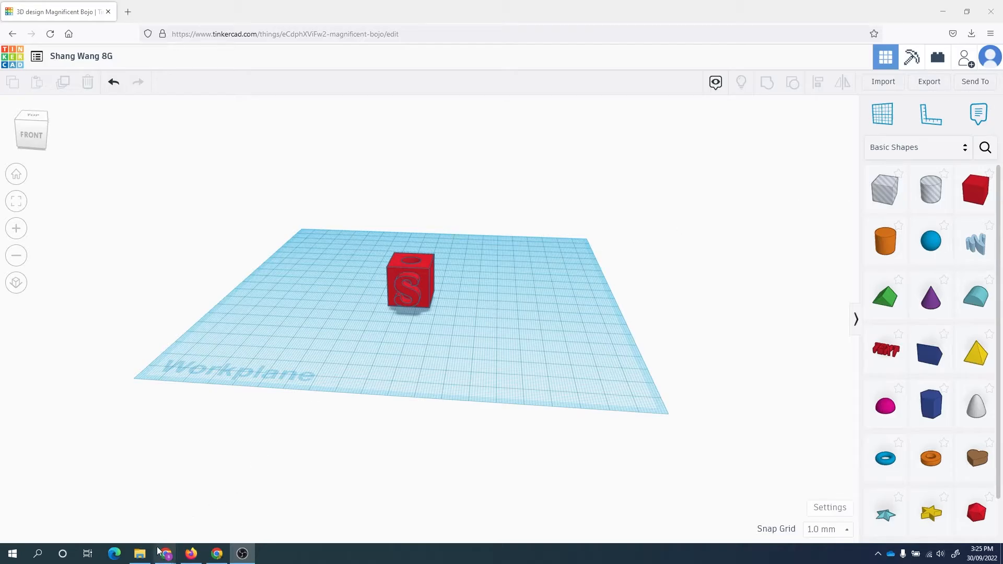
# - Confirm the exported cube STL is in Downloads, then switch back to the Tinker Steps project code page
pyautogui.click(139, 553)
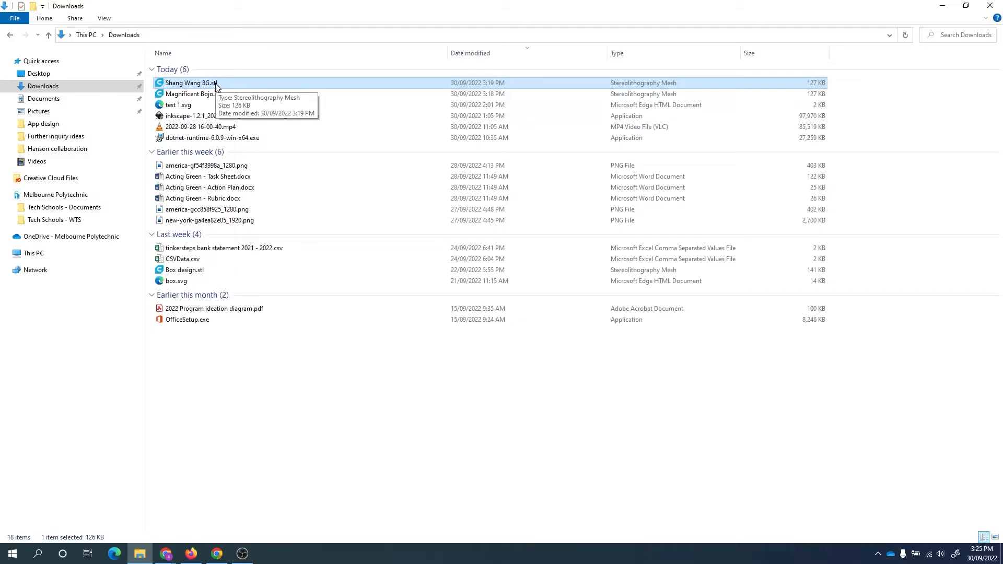
pyautogui.click(201, 553)
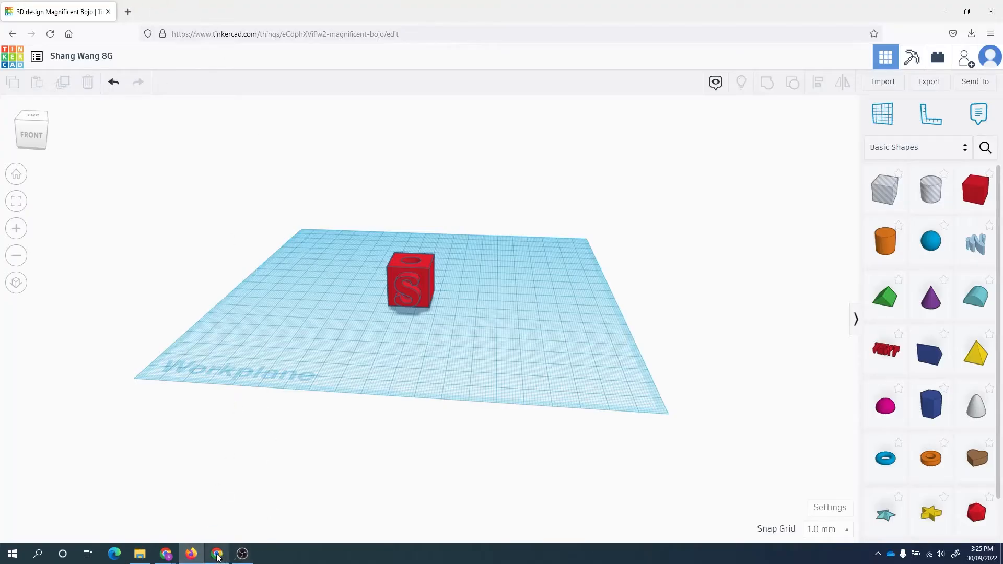
pyautogui.click(217, 554)
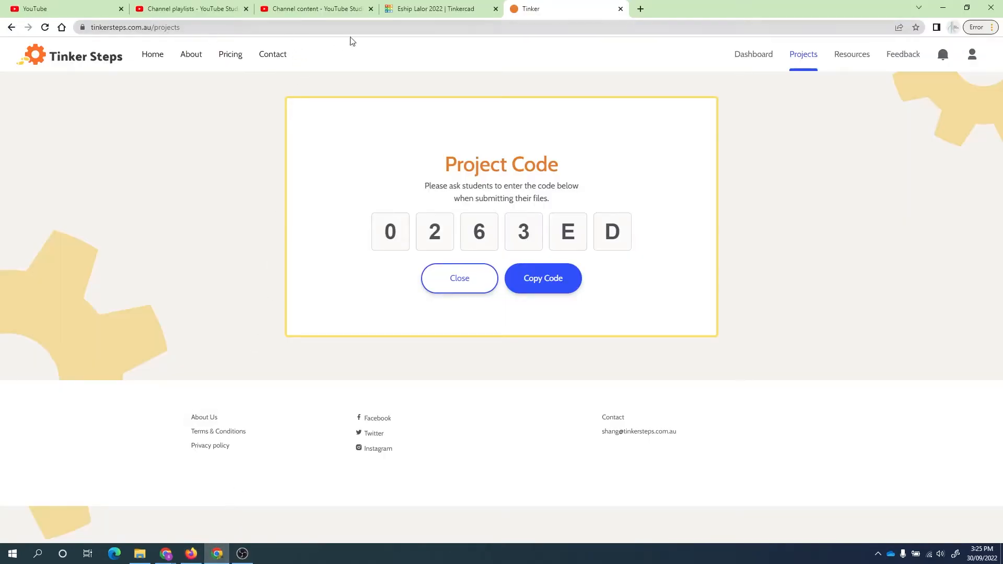
# - Return to the Tinker Steps tab and go to its home page
pyautogui.click(640, 8)
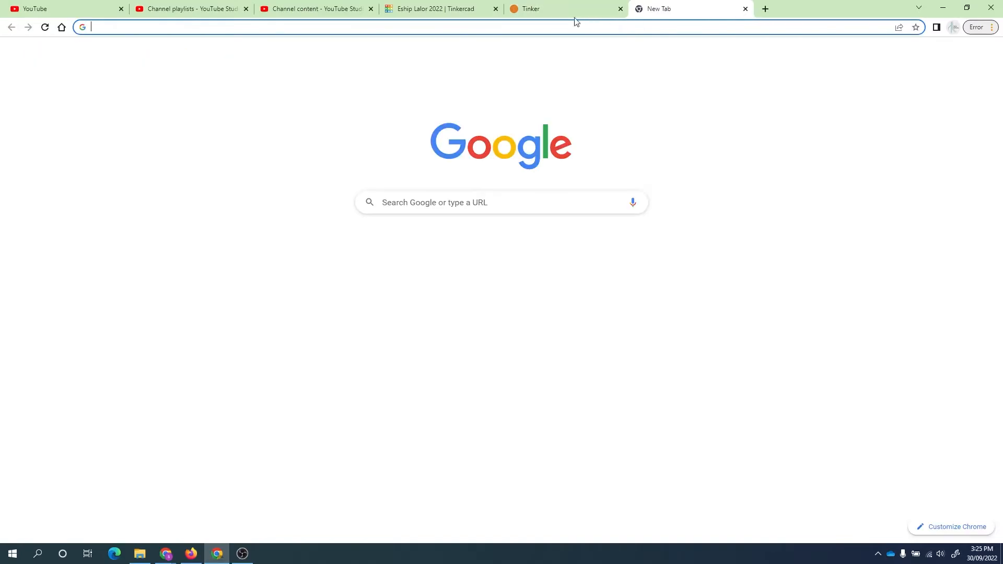
pyautogui.click(569, 10)
pyautogui.click(149, 58)
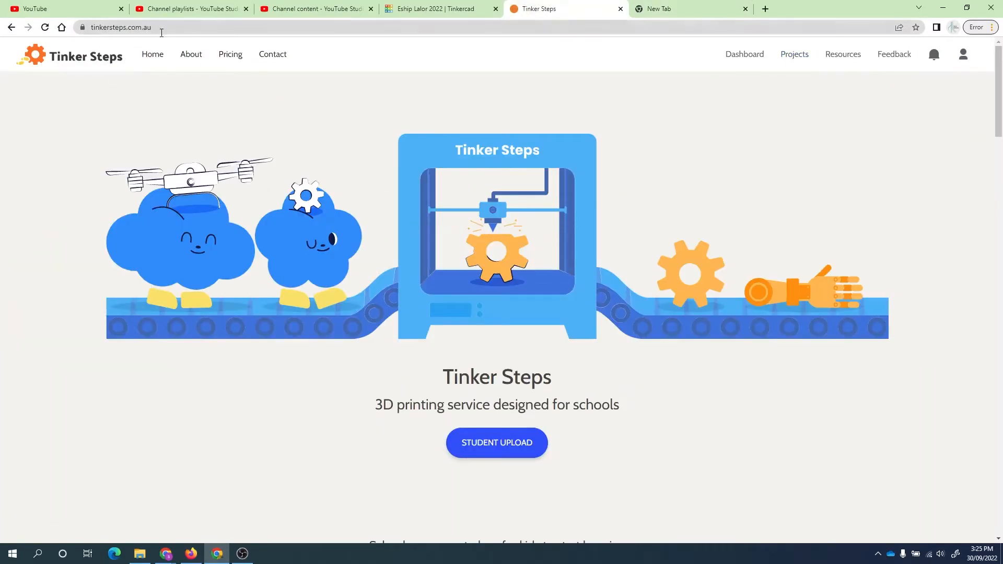
pyautogui.scroll(-2, 402, 329)
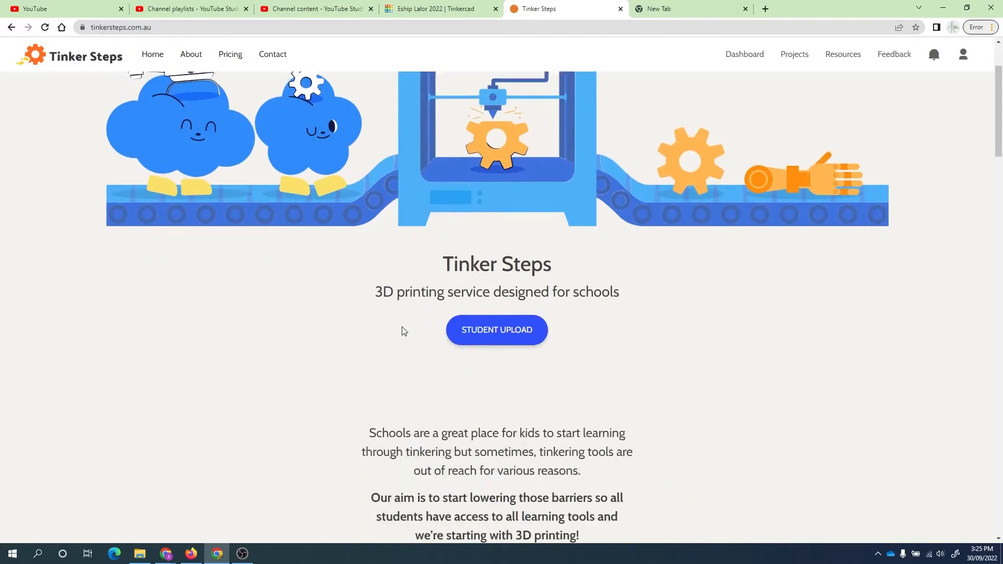
pyautogui.scroll(1, 396, 366)
pyautogui.scroll(1, 396, 365)
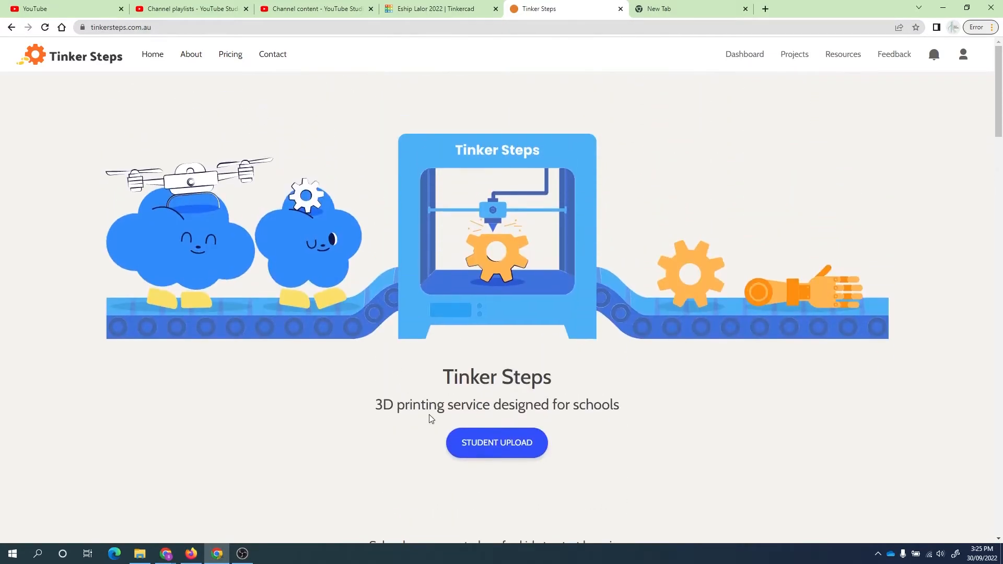
# - Start a student upload and submit the pasted project code for E-ship prototypes to print
pyautogui.click(523, 452)
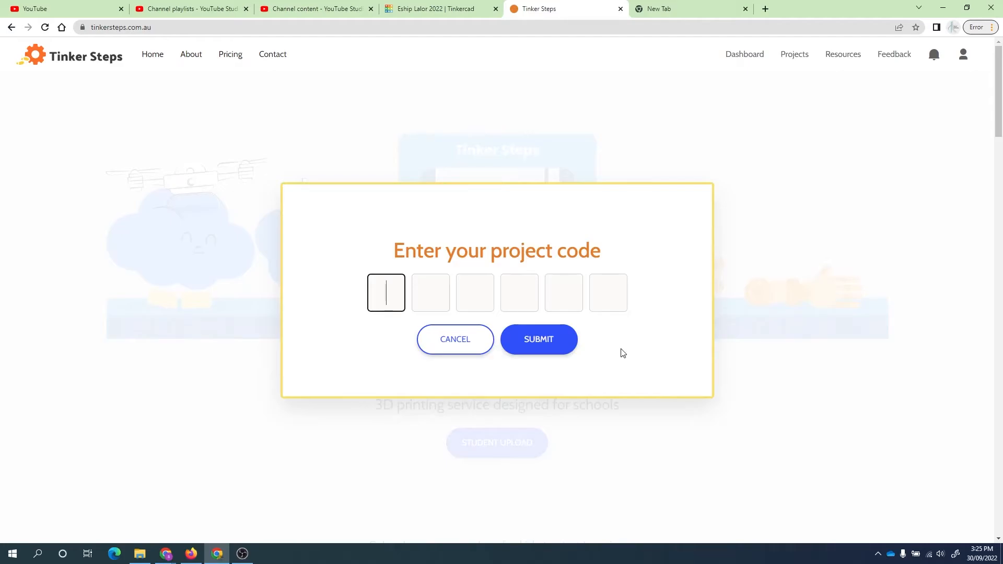
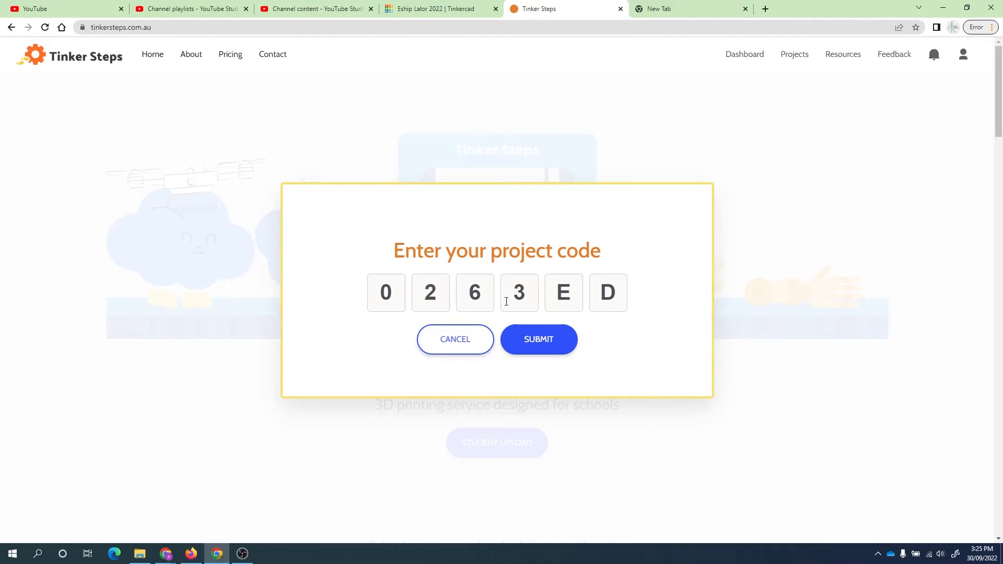
pyautogui.click(565, 341)
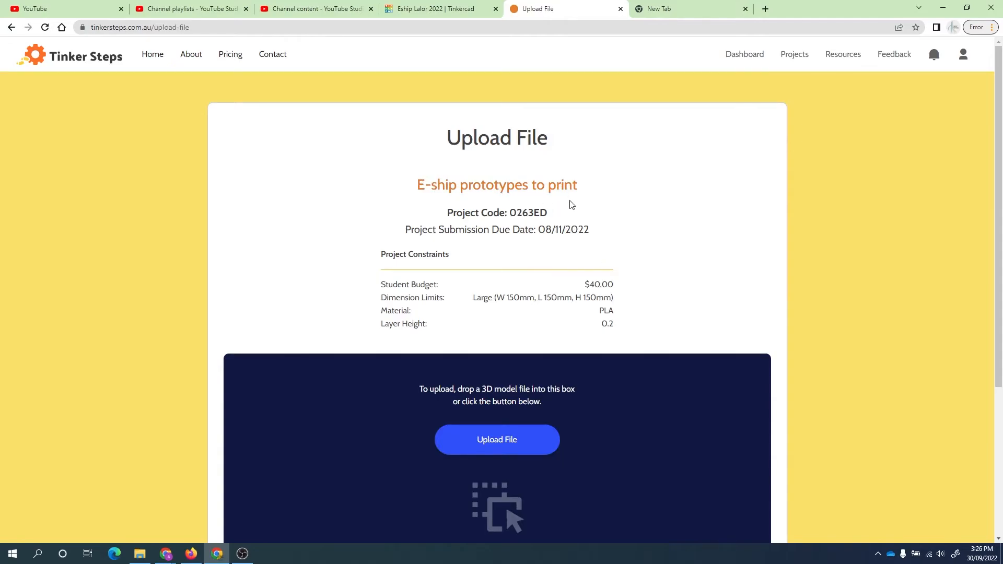
# - Drag the exported cube STL from Downloads onto the Tinker Steps upload area
pyautogui.scroll(-1, 555, 315)
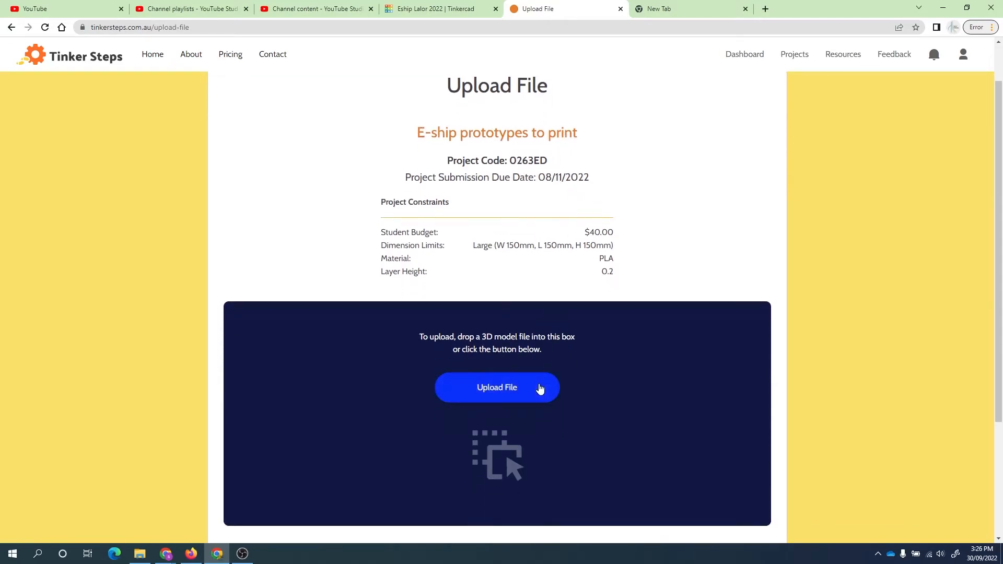
pyautogui.click(140, 554)
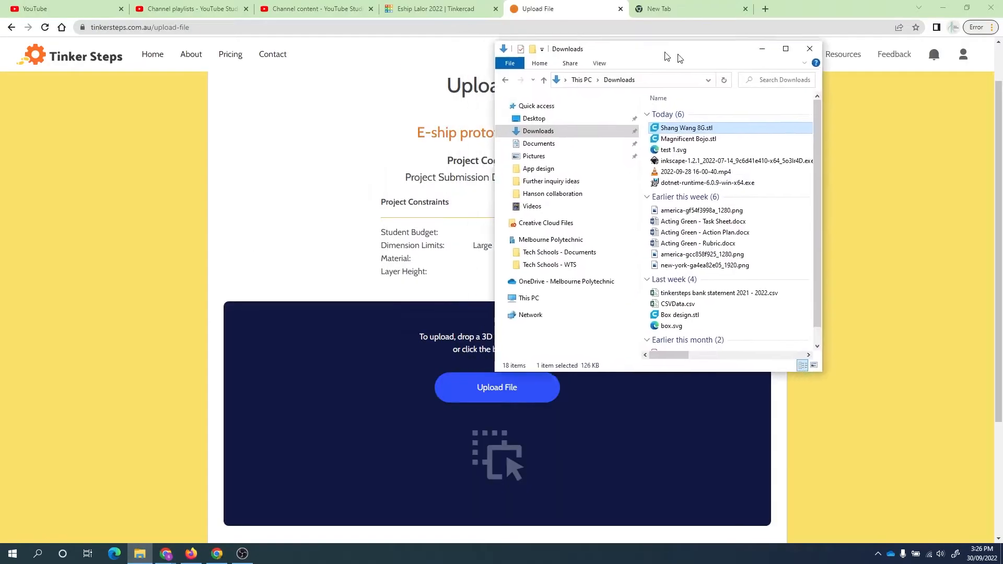
pyautogui.moveTo(549, 8); pyautogui.dragTo(773, 83)
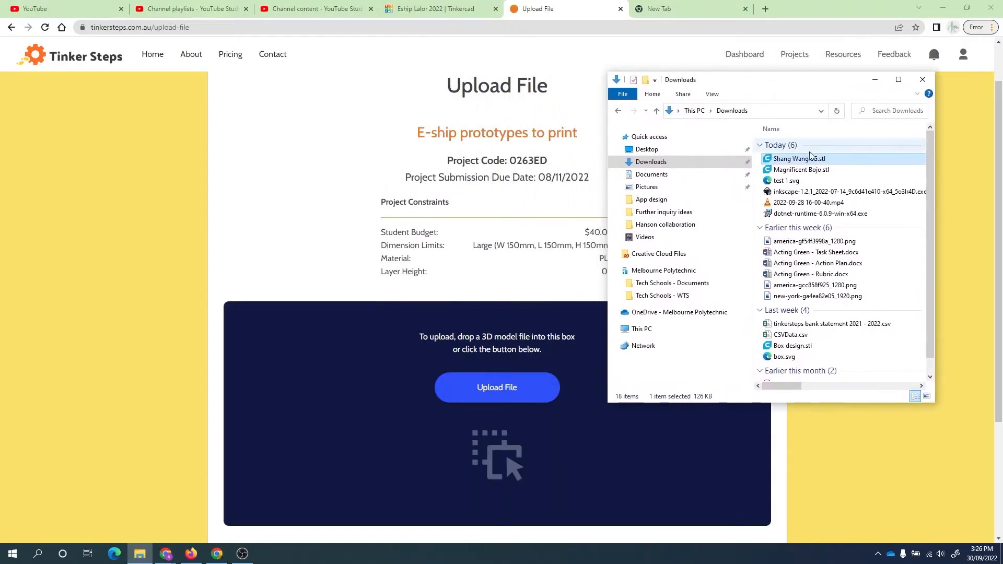
pyautogui.moveTo(804, 159); pyautogui.dragTo(491, 373)
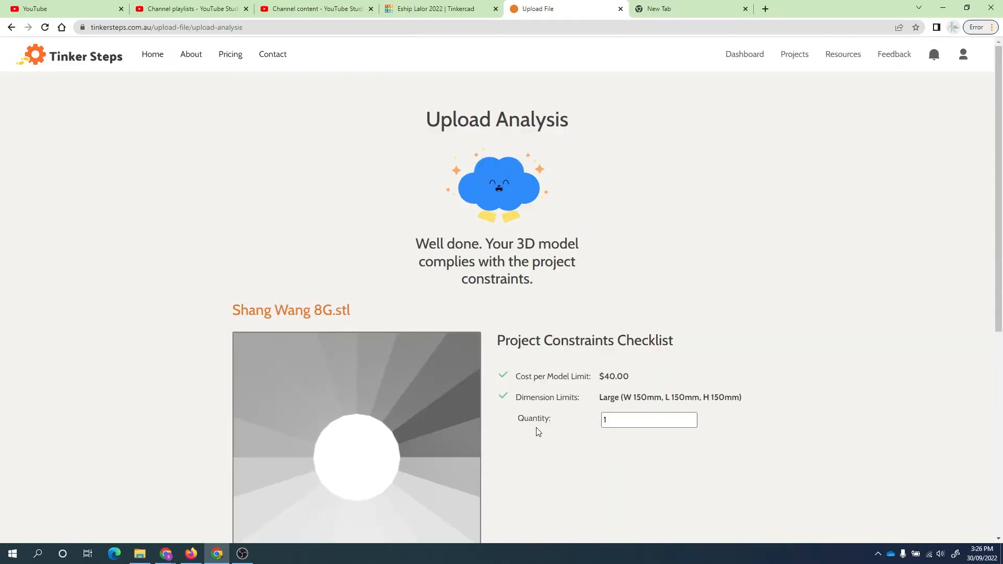
# - Zoom and orbit the uploaded cube in the 3D preview to inspect it
pyautogui.scroll(-2, 538, 431)
pyautogui.scroll(-3, 371, 352)
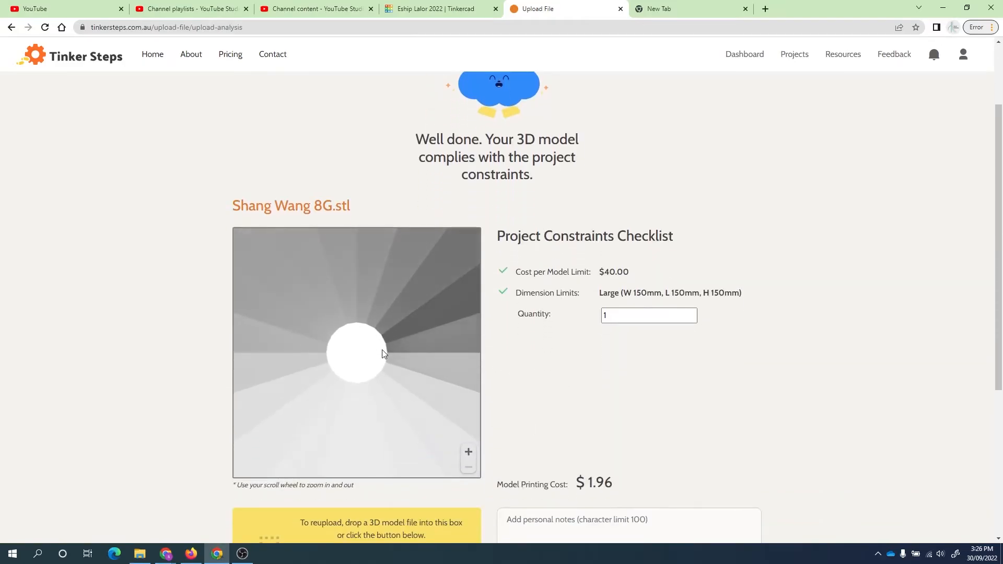
pyautogui.scroll(-5, 383, 353)
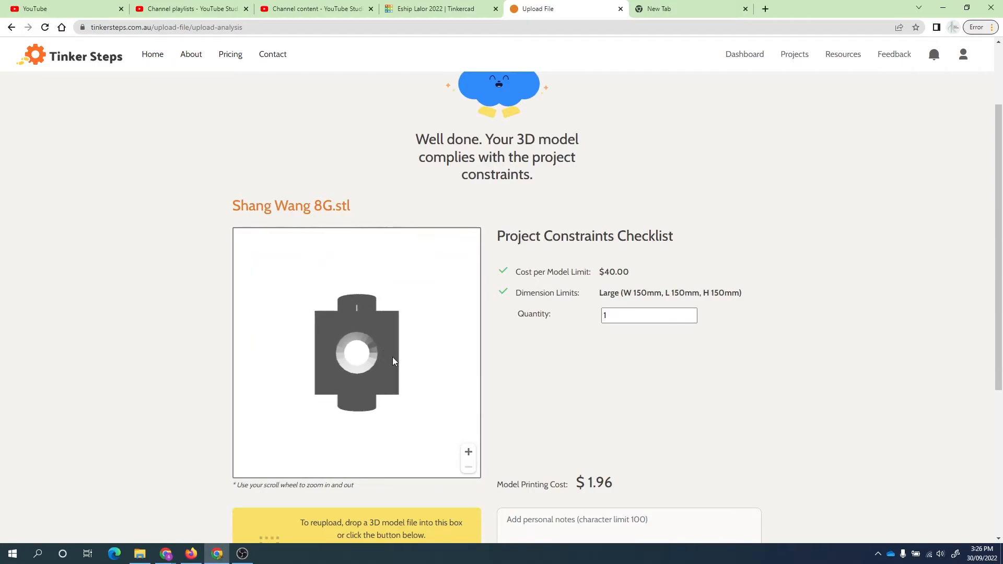
pyautogui.moveTo(398, 364); pyautogui.dragTo(406, 321)
pyautogui.scroll(-3, 715, 387)
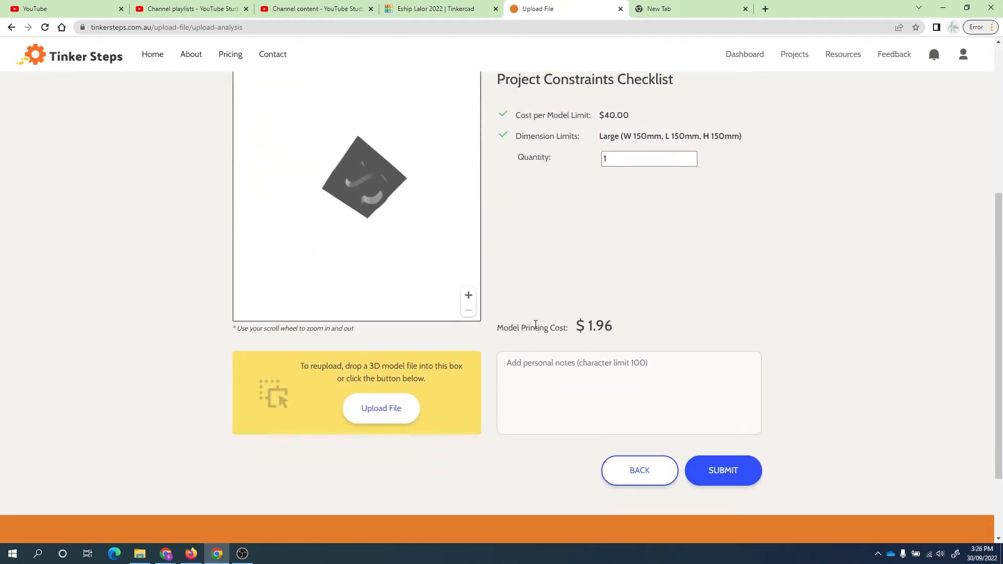
pyautogui.scroll(1, 608, 331)
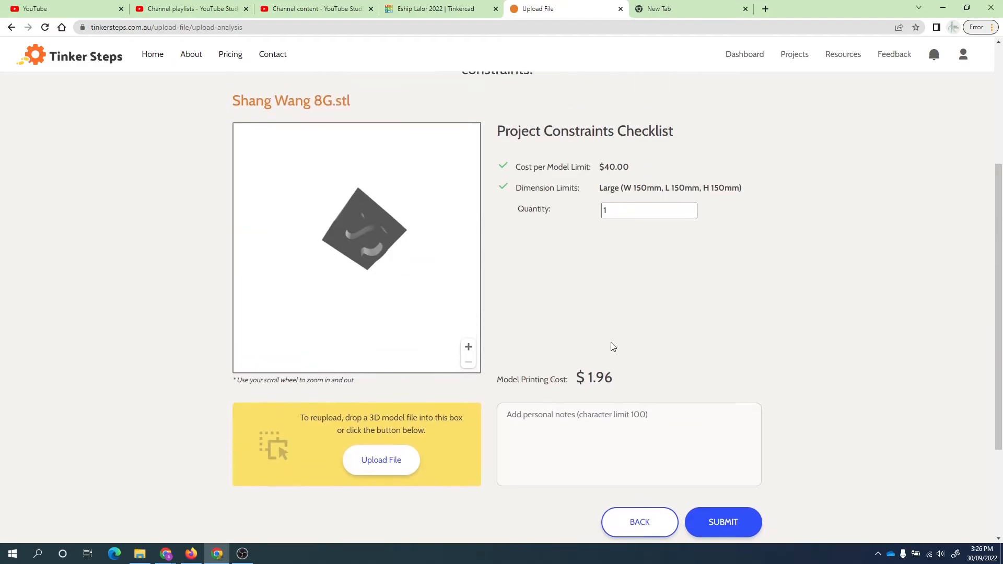
pyautogui.scroll(1, 615, 382)
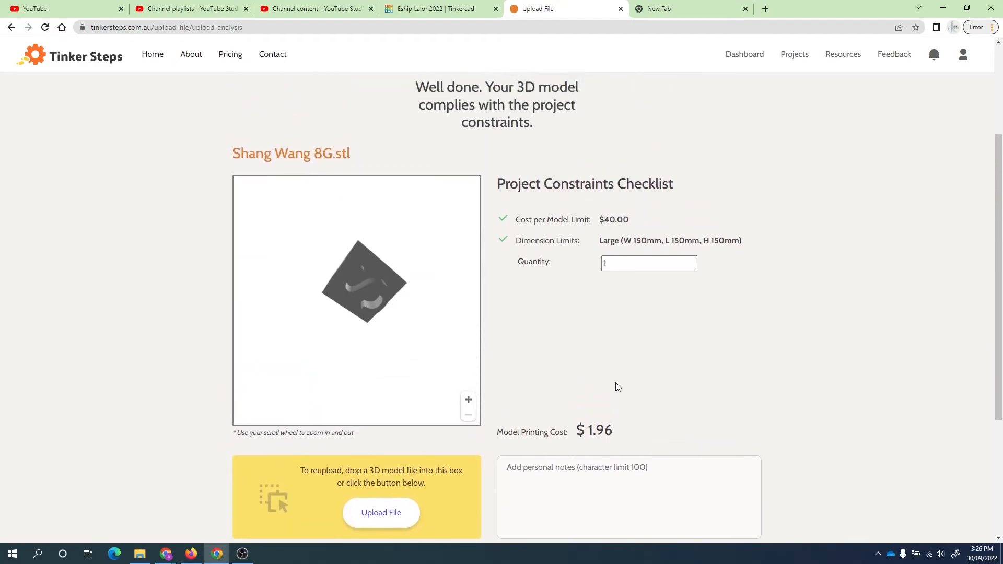
pyautogui.scroll(-2, 615, 383)
# - Add personal notes reading 'Company 1 Class 8G' plus the student's name
pyautogui.scroll(1, 614, 381)
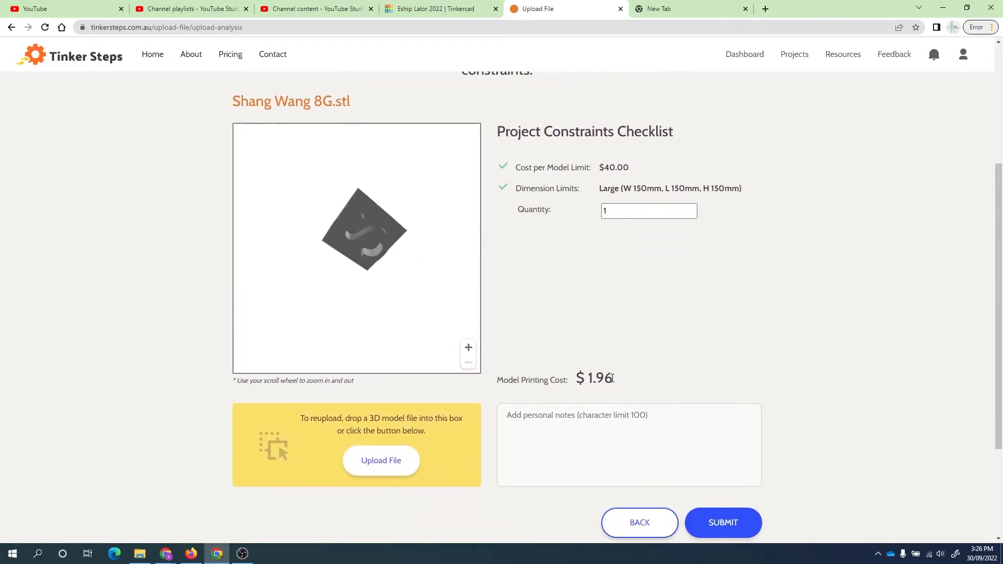
pyautogui.click(620, 416)
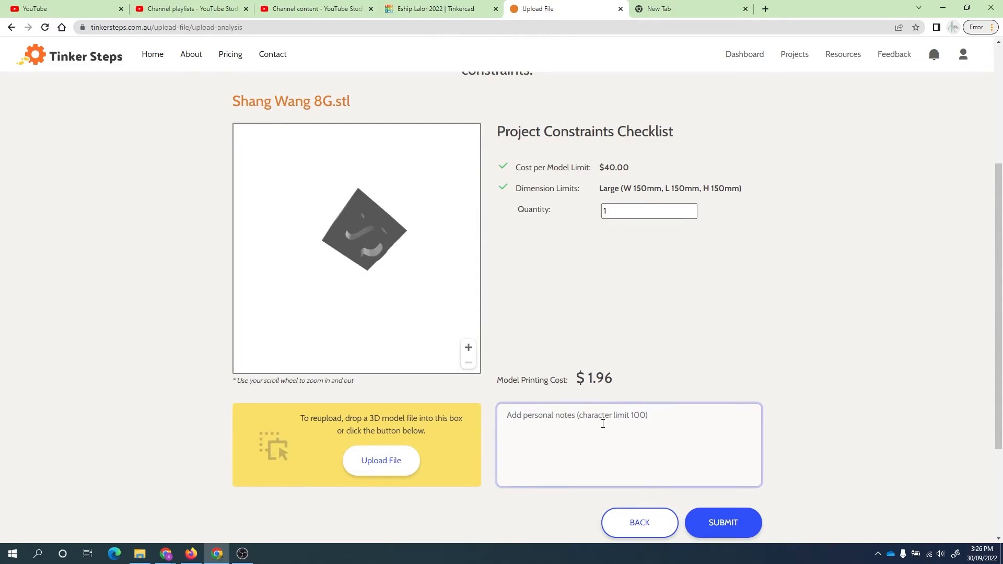
pyautogui.write('Company 1 ')
pyautogui.write('Class ')
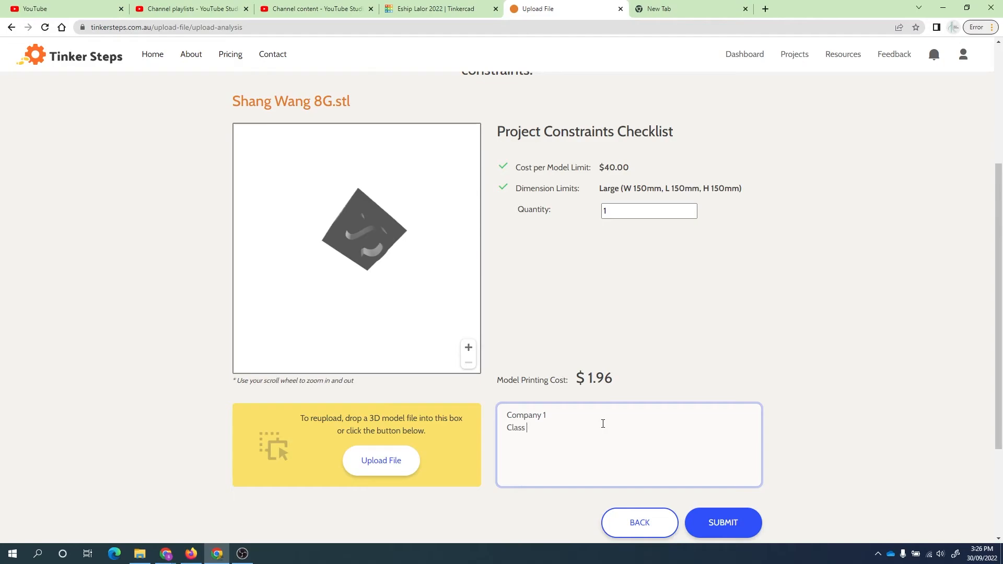
pyautogui.write('8G ')
pyautogui.write('Sh')
pyautogui.write('ang')
# - Submit the model for printing, enter the student's first and last name initials, and send it
pyautogui.click(728, 528)
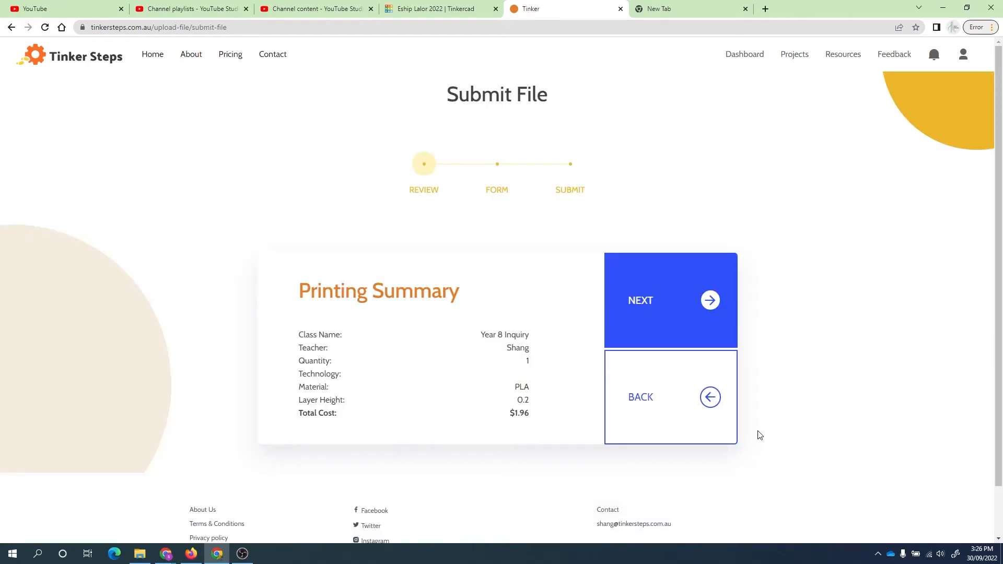
pyautogui.click(714, 299)
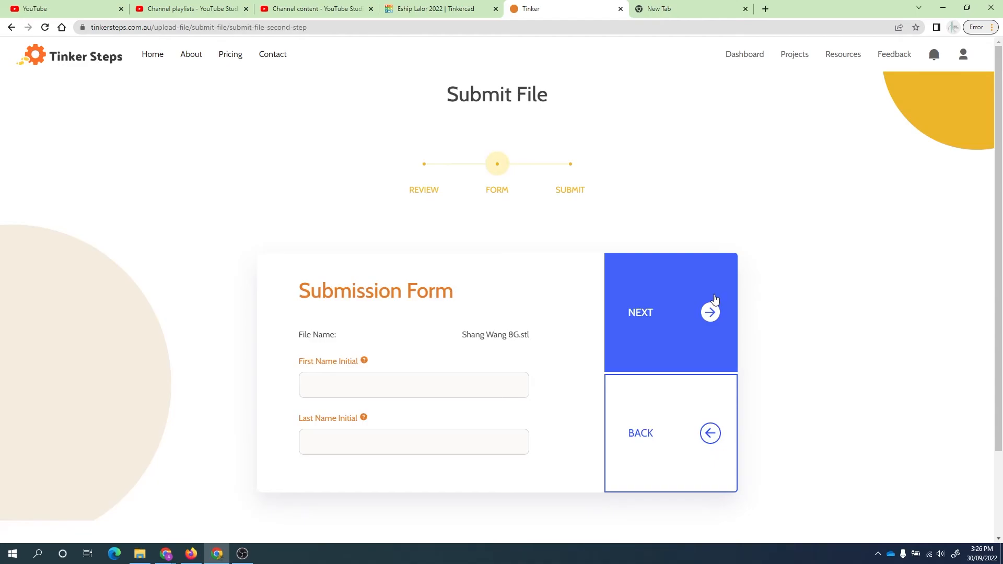
pyautogui.click(501, 378)
pyautogui.write('S')
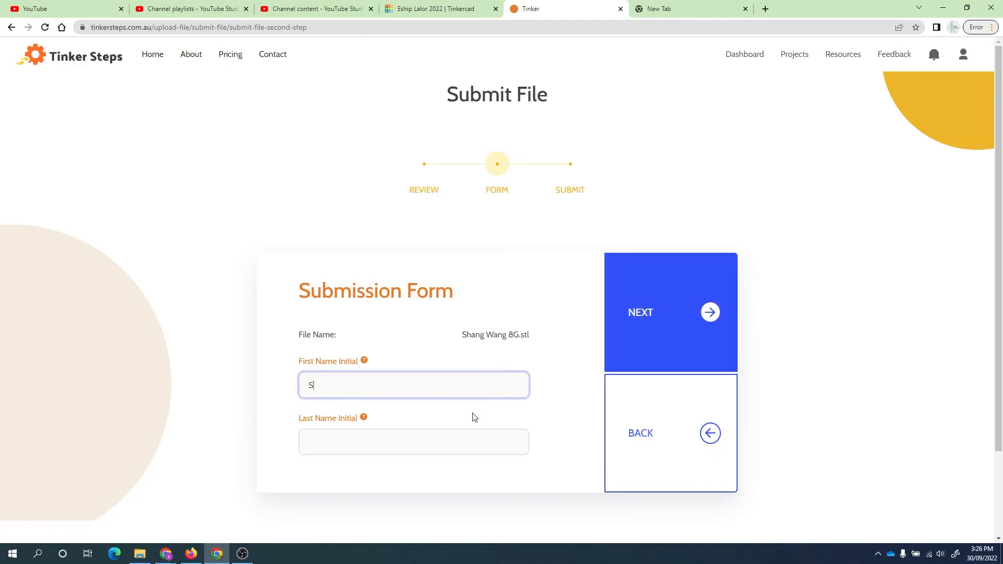
pyautogui.click(463, 441)
pyautogui.write('W')
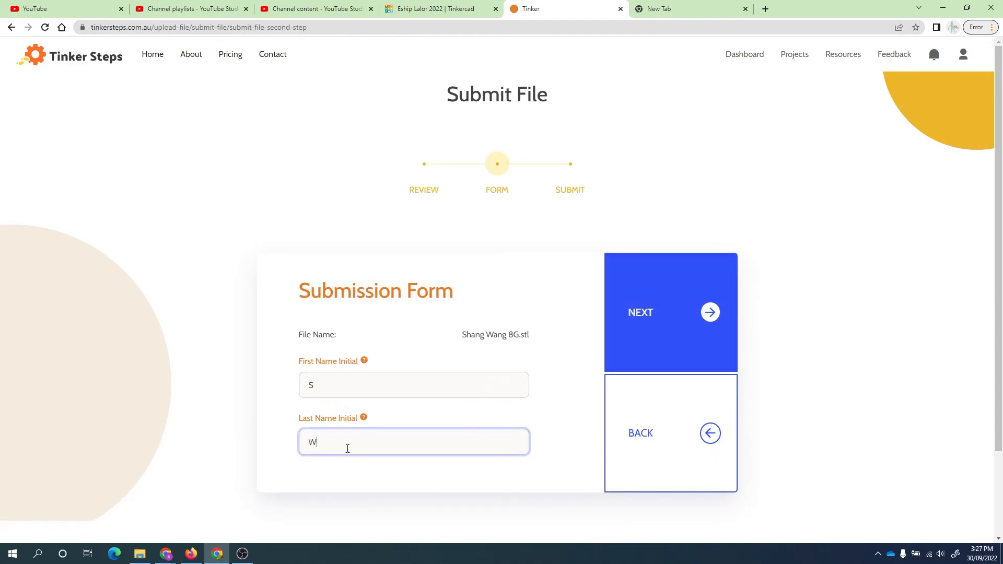
pyautogui.click(651, 340)
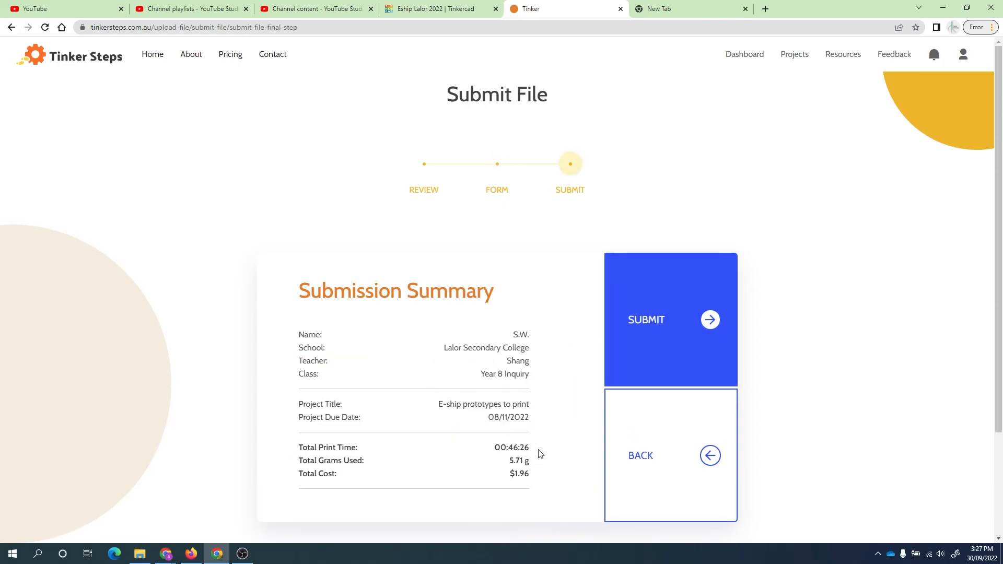
pyautogui.click(658, 326)
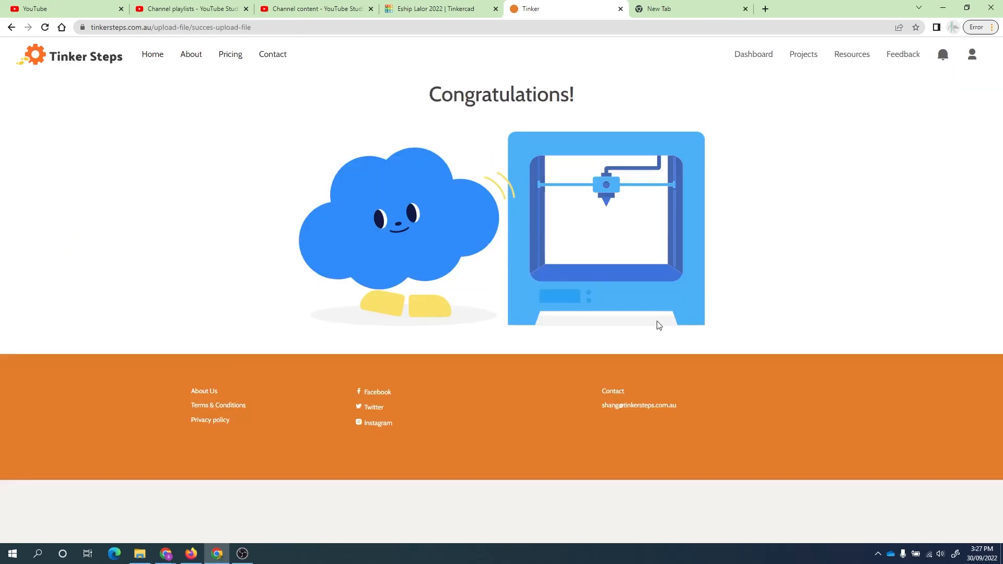